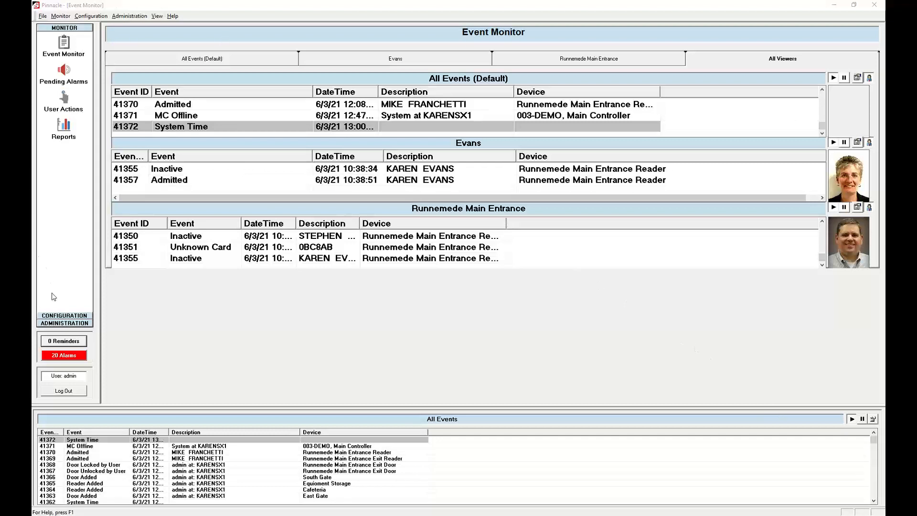
Step: Open the Time Zones administration page
left_click(62, 315)
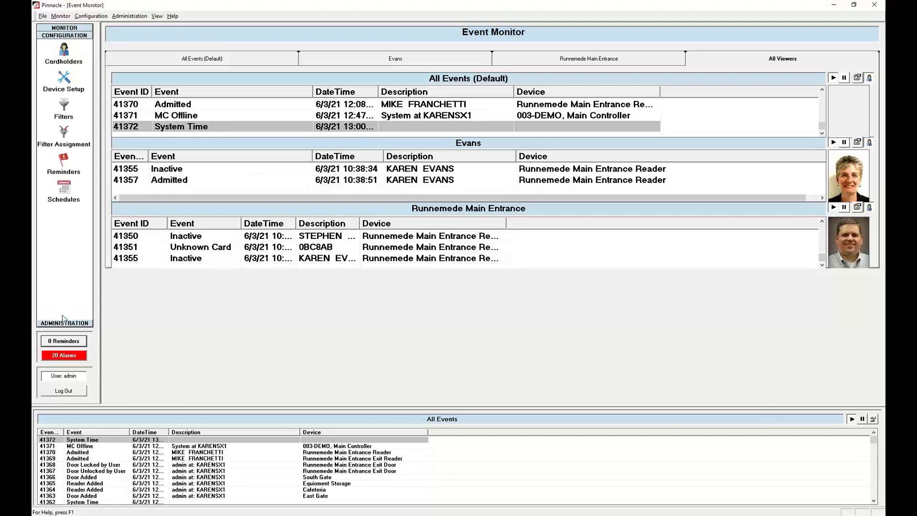
left_click(64, 324)
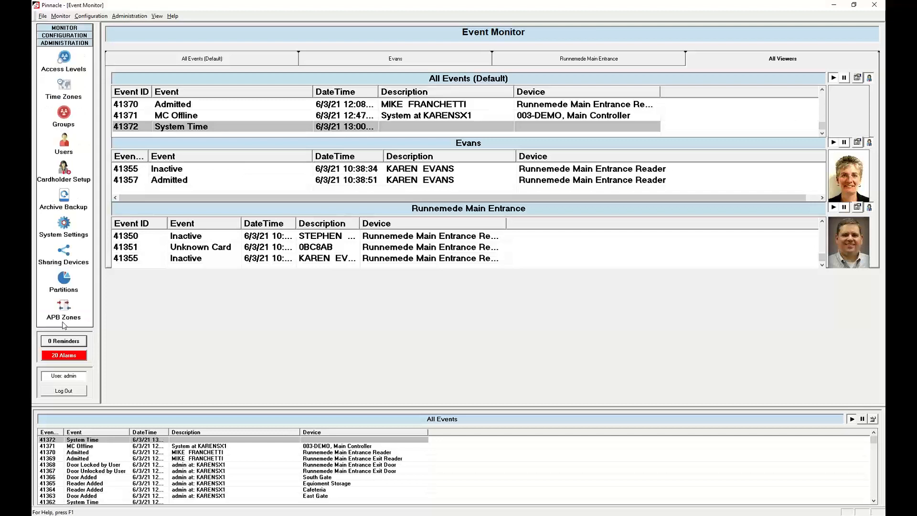
left_click(65, 88)
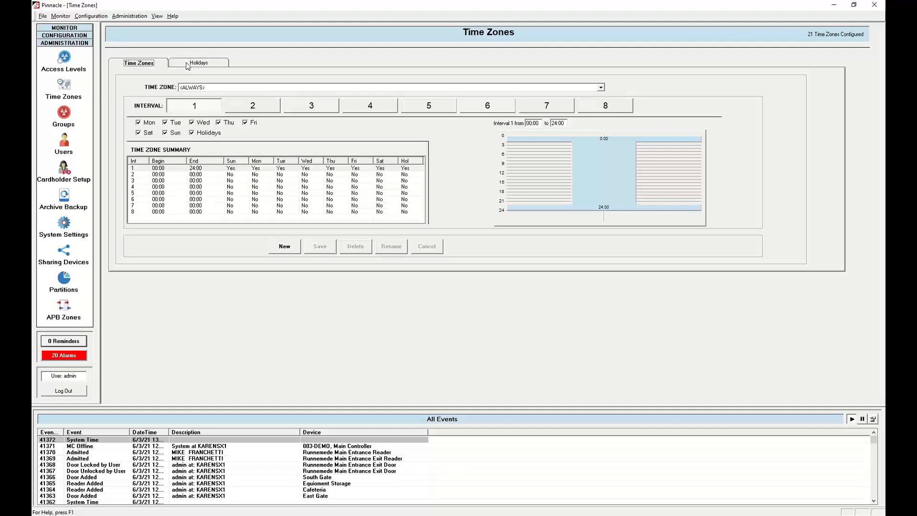
Step: Create a new time zone named "Sielox Test TZ"
left_click(293, 250)
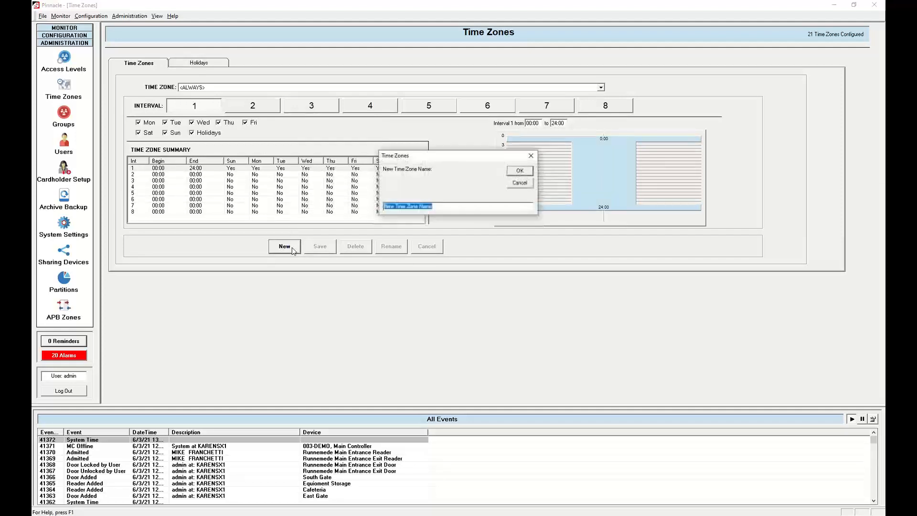
left_click_drag(456, 206, 371, 214)
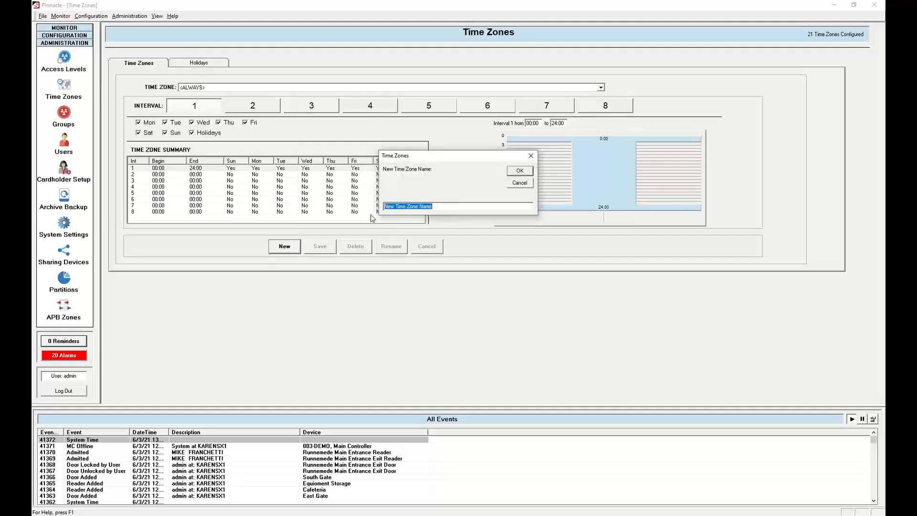
type("Sielox Test TZ")
left_click(525, 174)
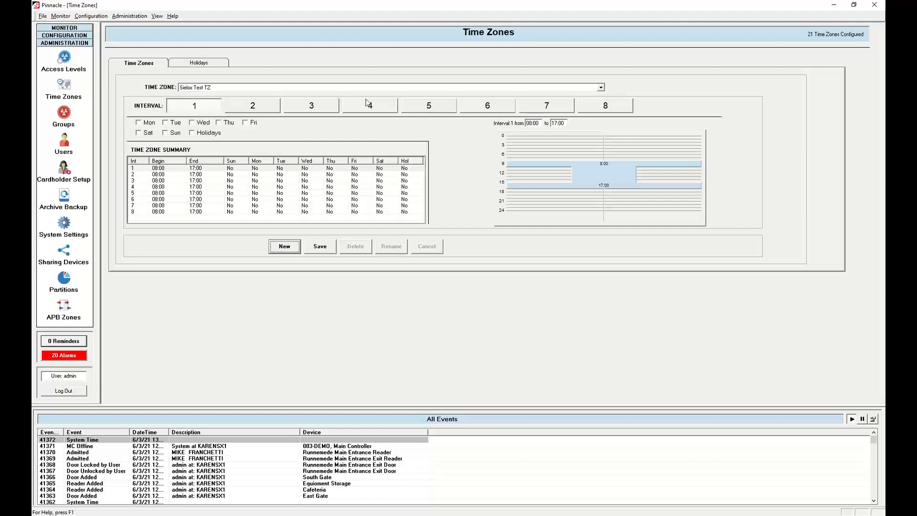
Step: Enable interval 1 for Monday through Friday and set its end time to 18:00
left_click(139, 123)
left_click(165, 123)
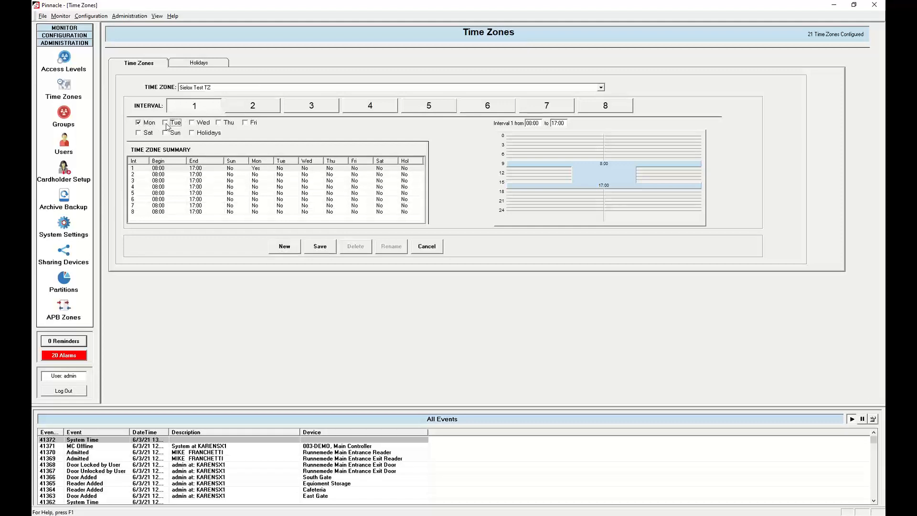
left_click(193, 124)
left_click(218, 124)
left_click(533, 122)
left_click(558, 124)
key("BackSpace")
type("8")
Step: Try including Saturday, Sunday and Holidays in interval 1, and clear all three again
left_click(193, 136)
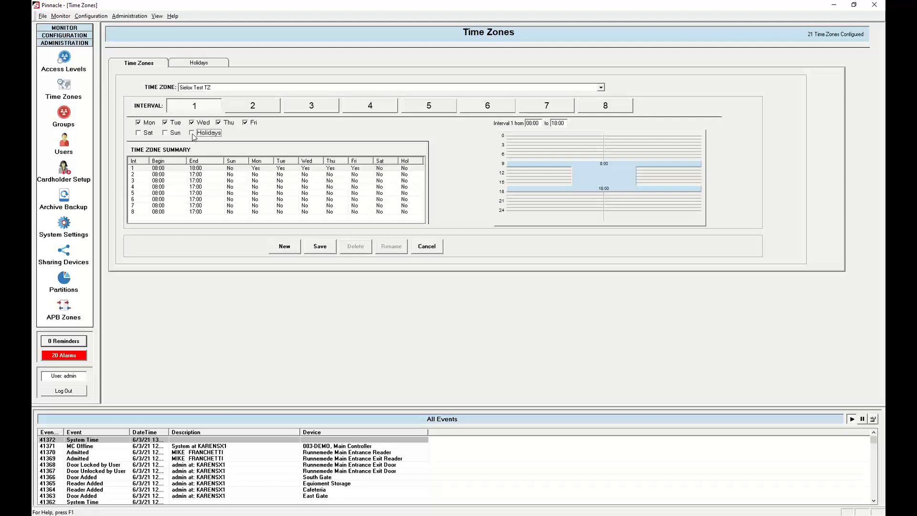
left_click(139, 133)
left_click(145, 137)
left_click(168, 135)
left_click(142, 135)
left_click(192, 133)
left_click(193, 133)
left_click(165, 134)
left_click(147, 134)
Step: Clear Monday through Friday from interval 1
left_click(250, 124)
left_click(226, 124)
left_click(202, 124)
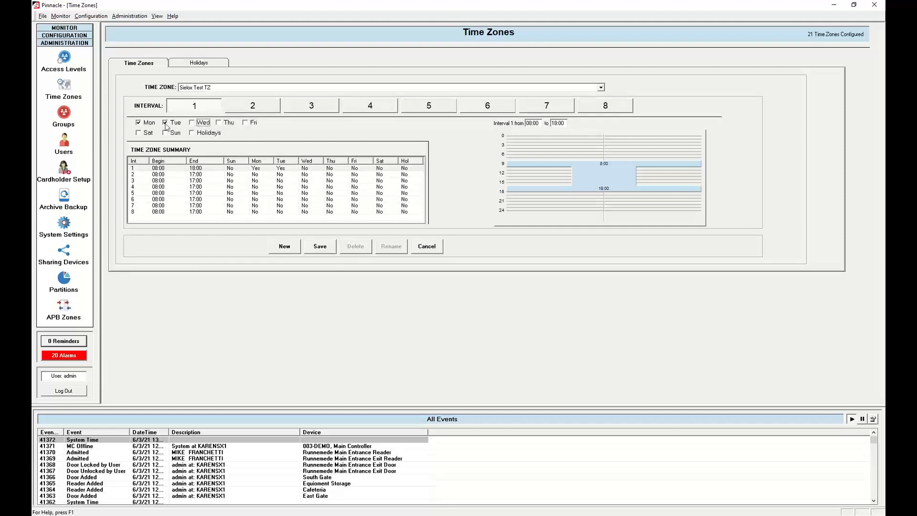
left_click(139, 124)
left_click(166, 124)
Step: Set interval 1 to start at 20:00, trying 24:00 as its end, and assign it to Monday, Tuesday and Wednesday
left_click(539, 123)
type("20:00")
left_click(552, 124)
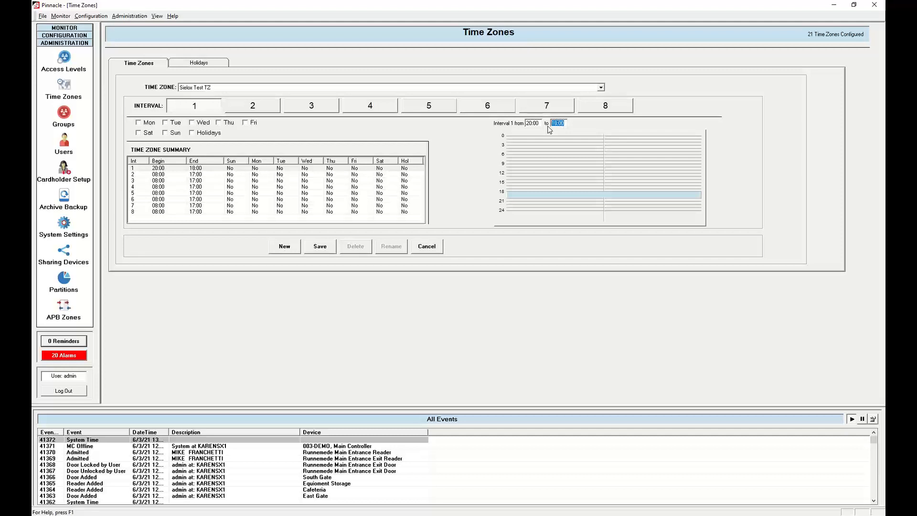
type("24:00")
left_click(138, 132)
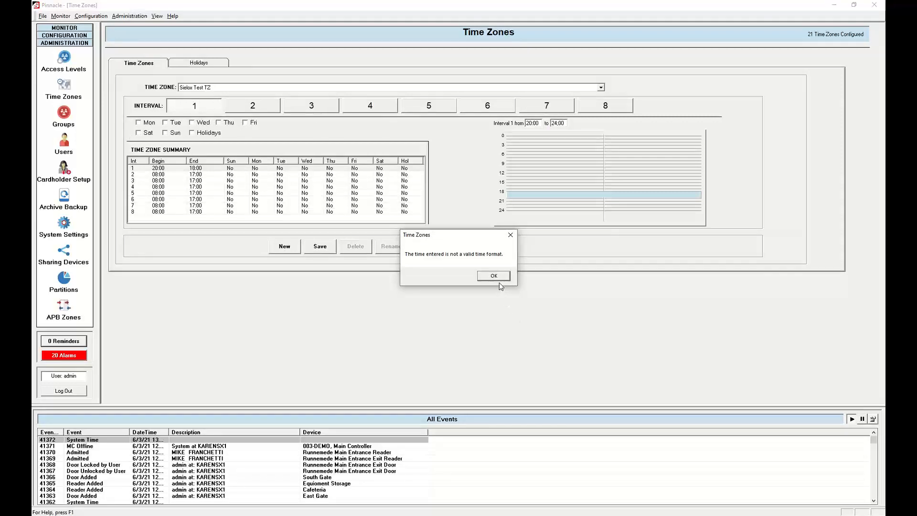
left_click(496, 277)
left_click(139, 123)
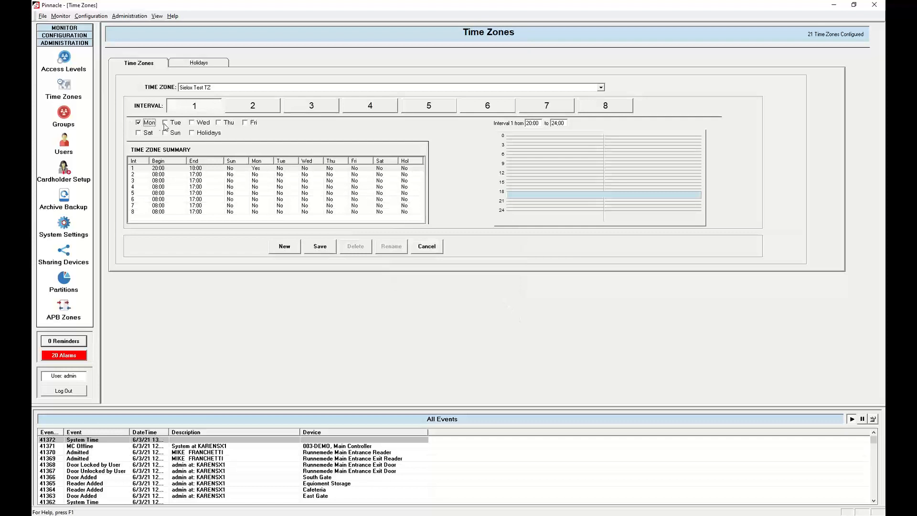
left_click(165, 123)
left_click(193, 123)
Step: Set interval 2 to run from 00:00 to 08:00 on Monday and Tuesday
left_click(255, 108)
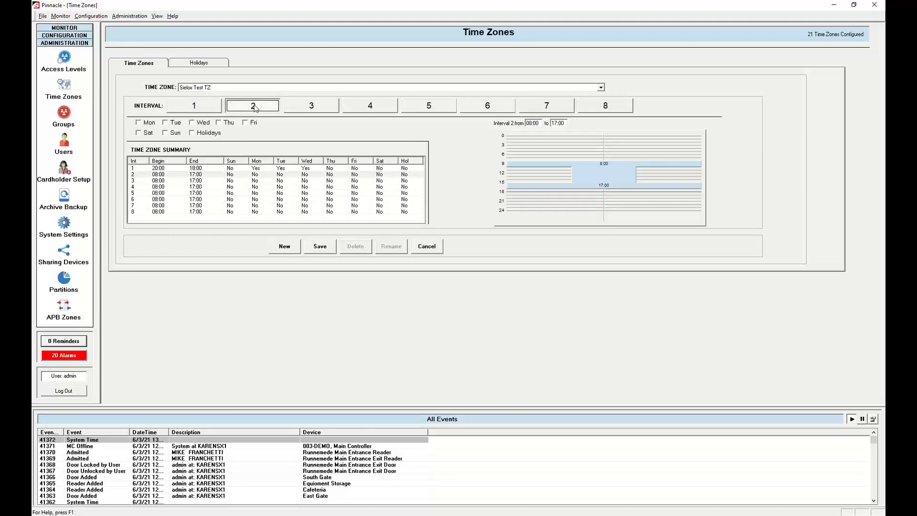
left_click(530, 123)
type("00")
left_click(555, 123)
double_click(554, 123)
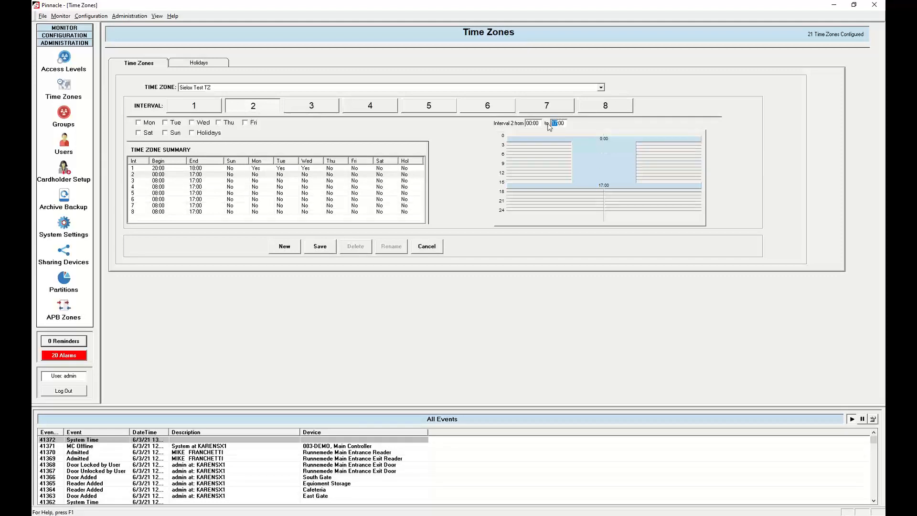
type("08")
left_click(139, 123)
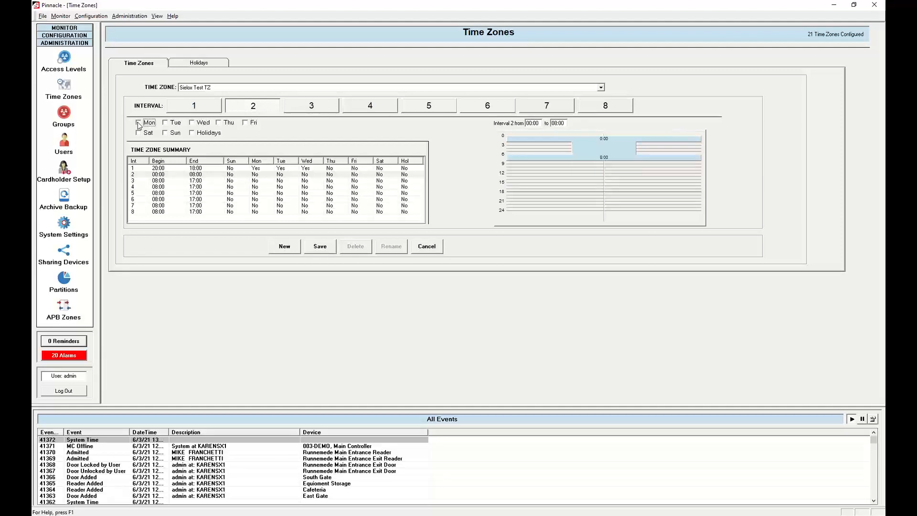
left_click(196, 124)
Step: Set interval 3 to run from 22:00 to 24:00 on Thursday and Friday
left_click(322, 104)
left_click(218, 123)
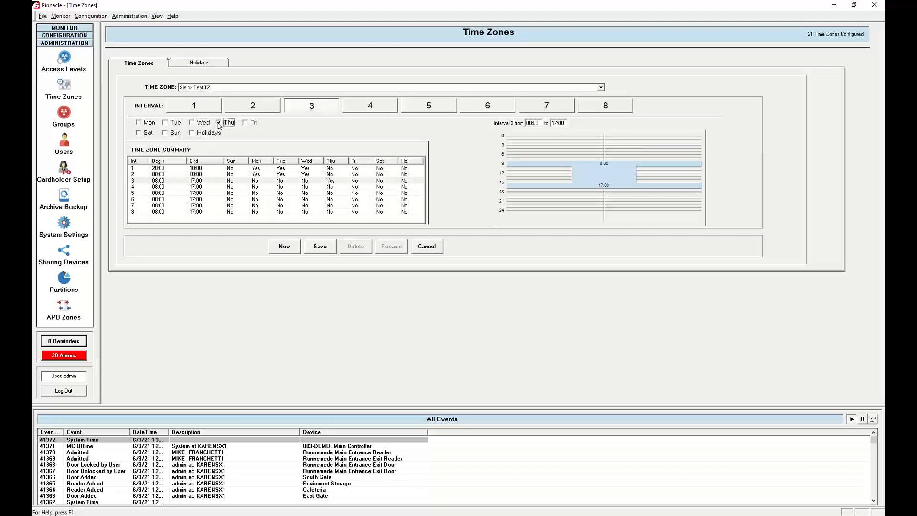
left_click(245, 123)
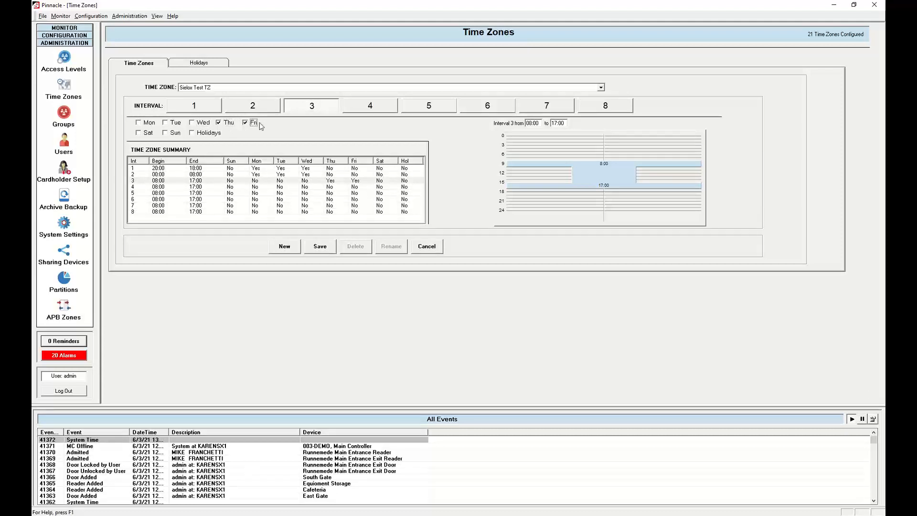
left_click(530, 124)
left_click(556, 124)
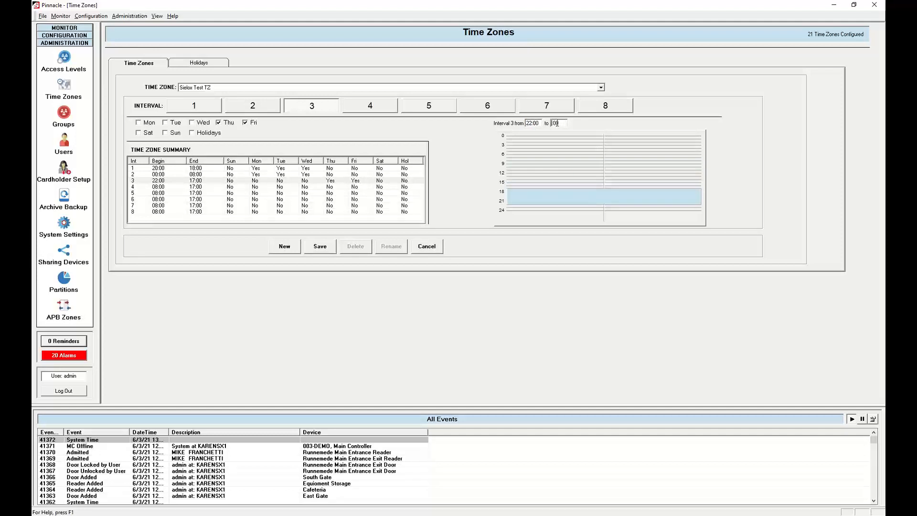
type("00")
Step: Set interval 4 to run from 00:00 to 06:00 on Thursday and Friday
left_click(370, 105)
left_click(224, 123)
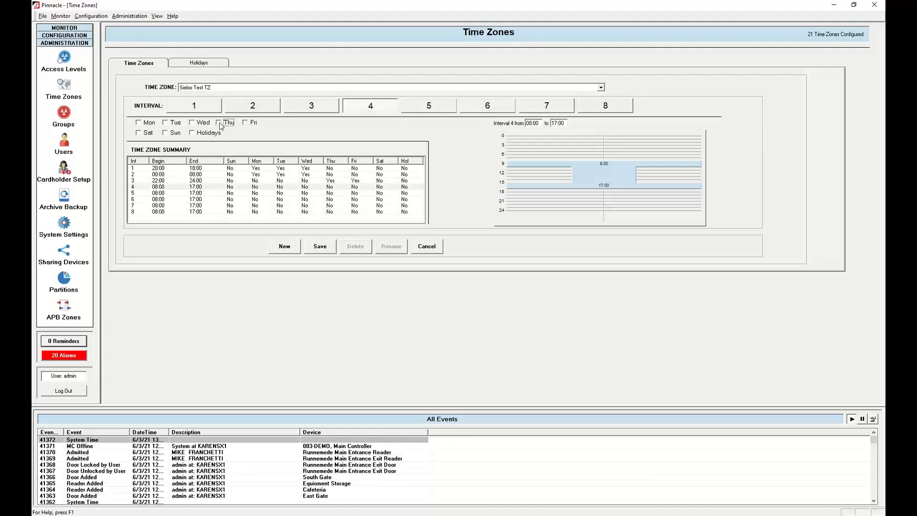
left_click(245, 122)
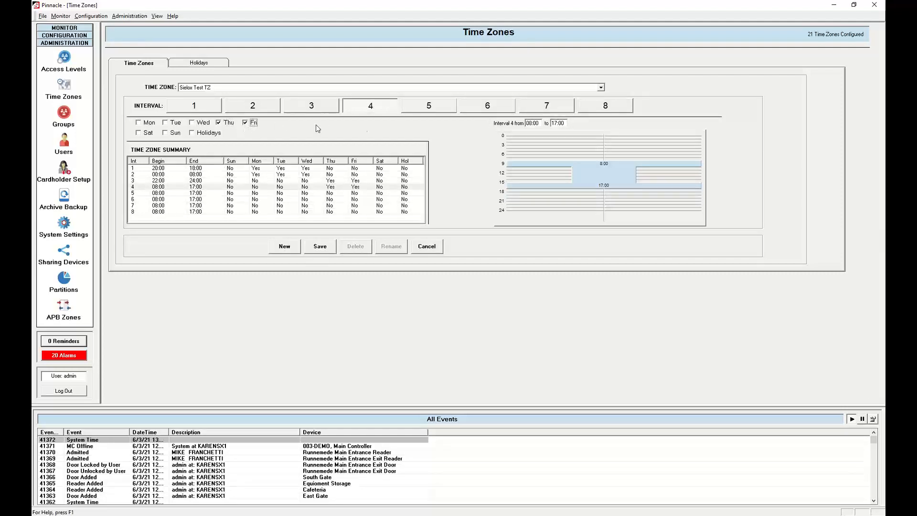
left_click(530, 124)
type("24")
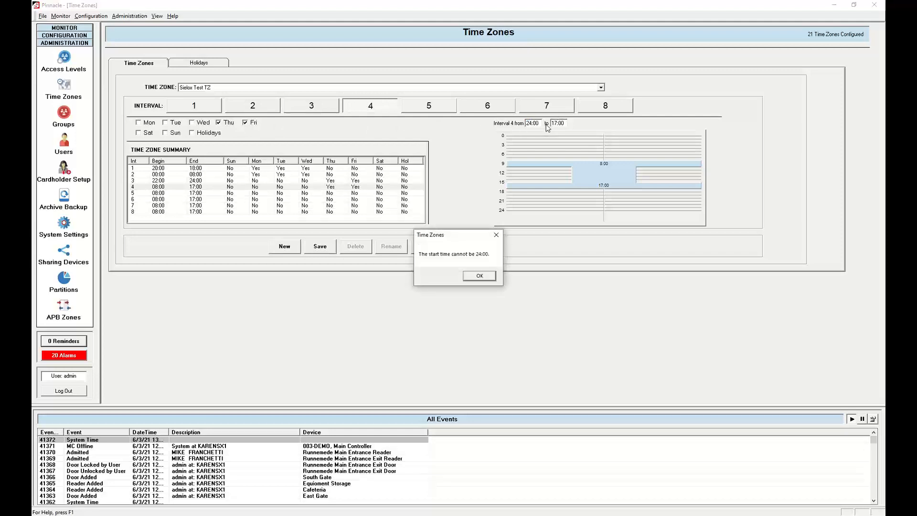
left_click(476, 276)
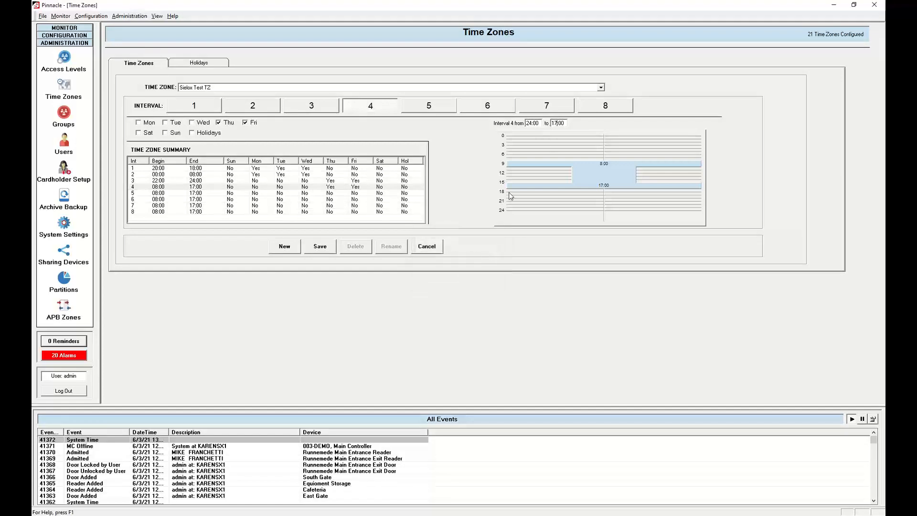
left_click(529, 123)
left_click(555, 123)
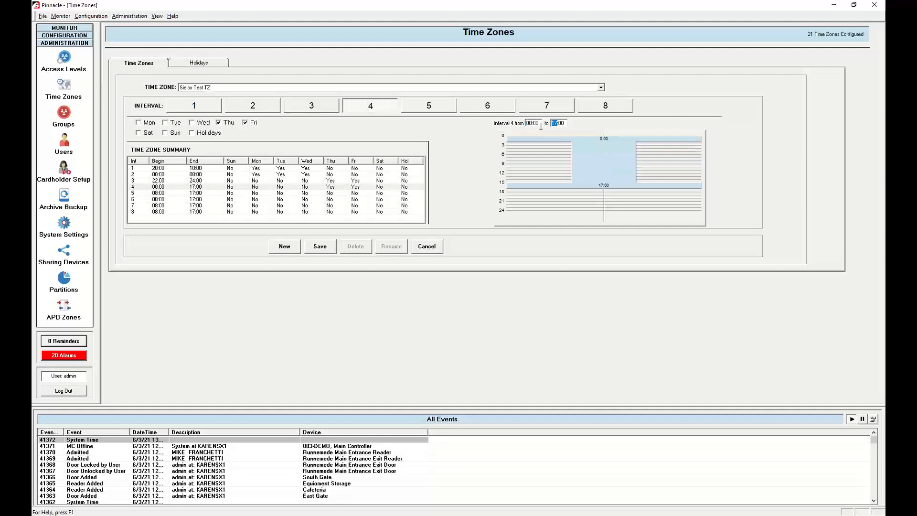
type("0600")
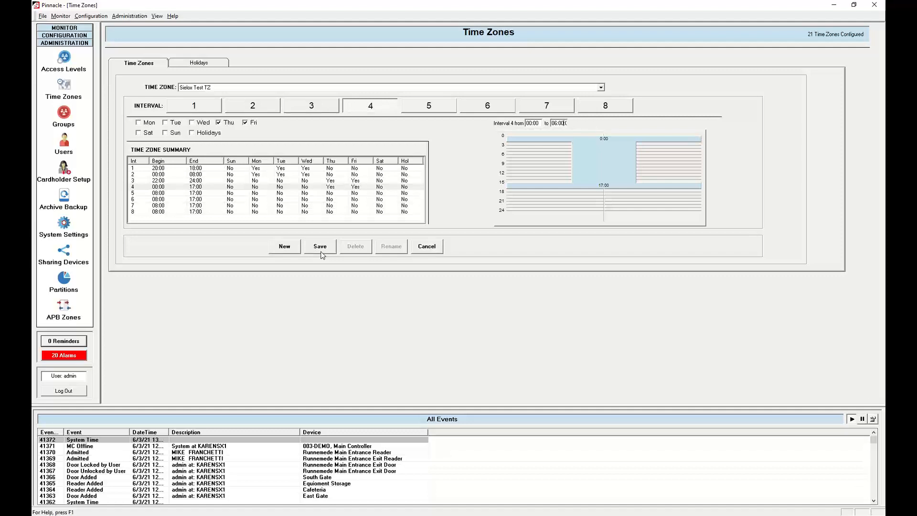
Step: Switch from Sielox Test TZ to the <ALWAYS> time zone and discard the unsaved changes
left_click(218, 88)
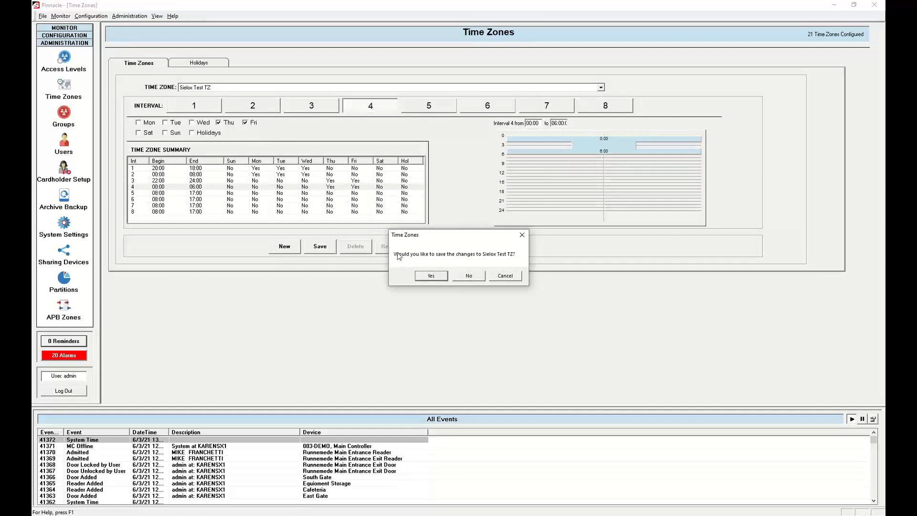
left_click(471, 277)
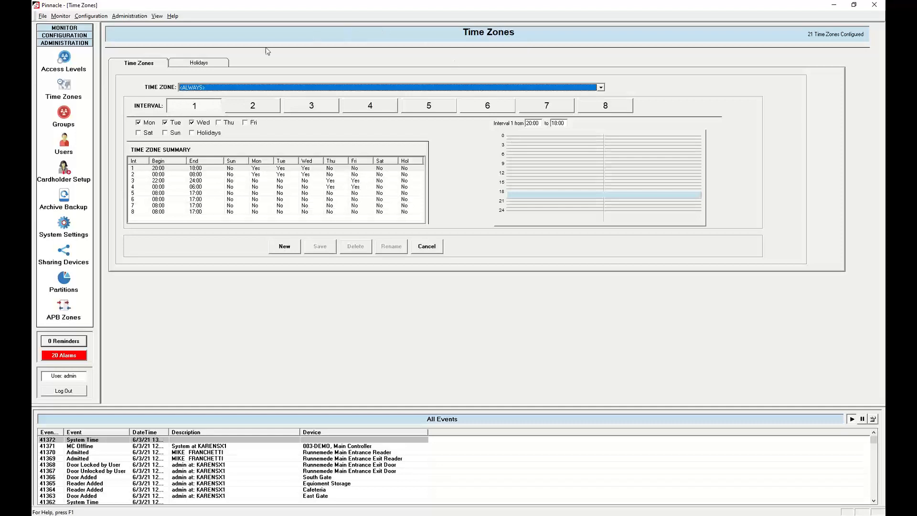
Step: Open the holiday list and delete the Winter Break 1 holiday dated 2/6/2019
left_click(200, 66)
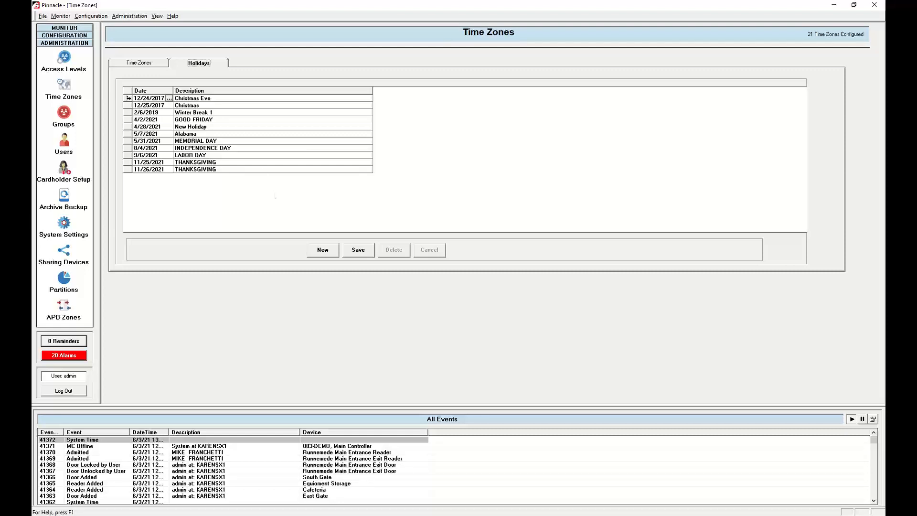
left_click(128, 98)
left_click(128, 106)
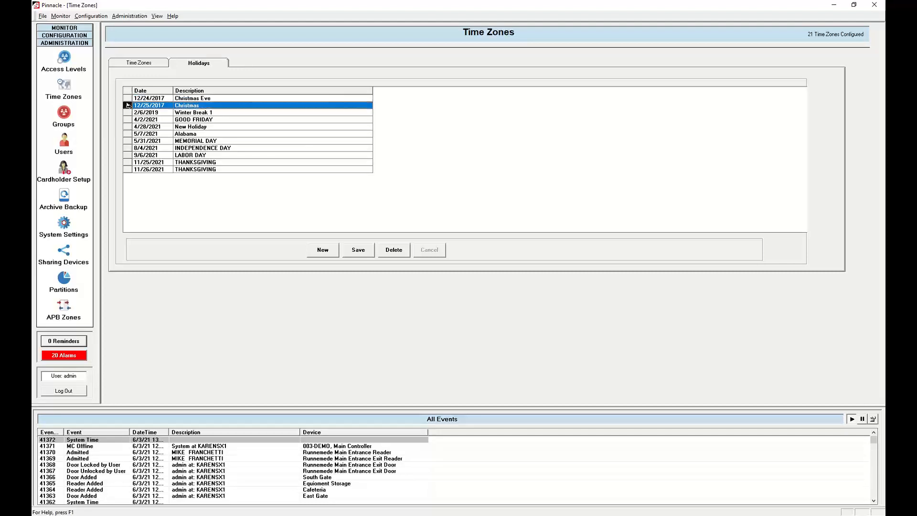
left_click(128, 112)
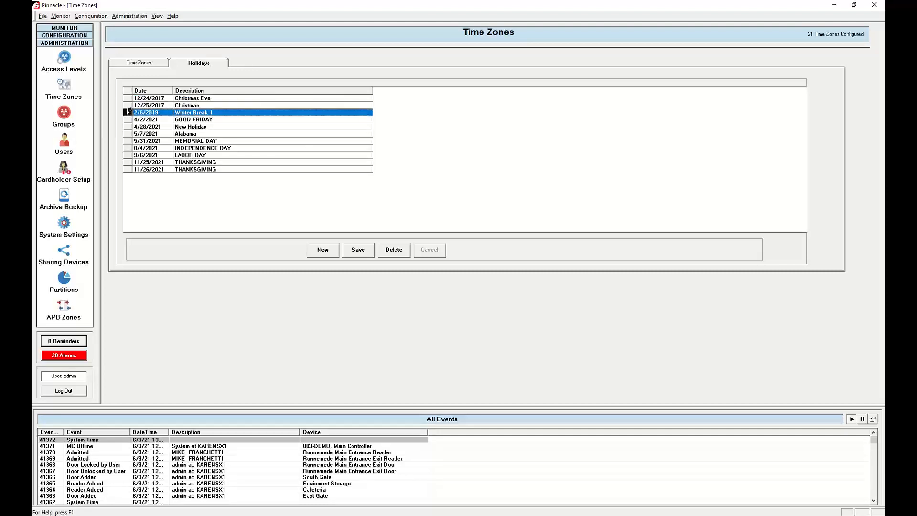
left_click(128, 106)
left_click(129, 112)
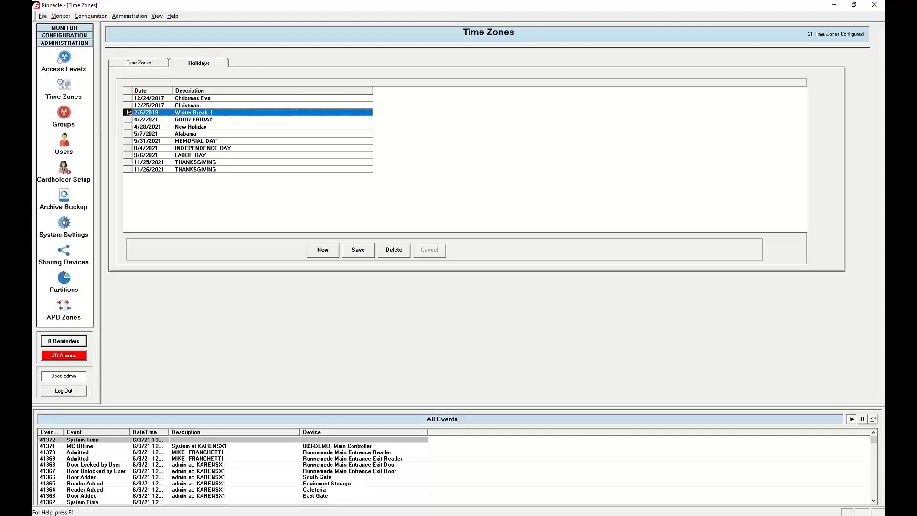
left_click(394, 252)
left_click(490, 286)
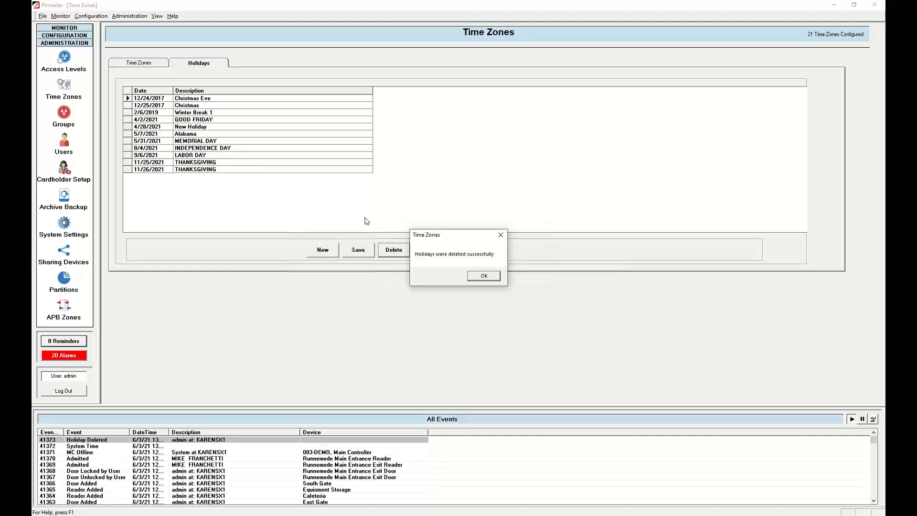
left_click(483, 276)
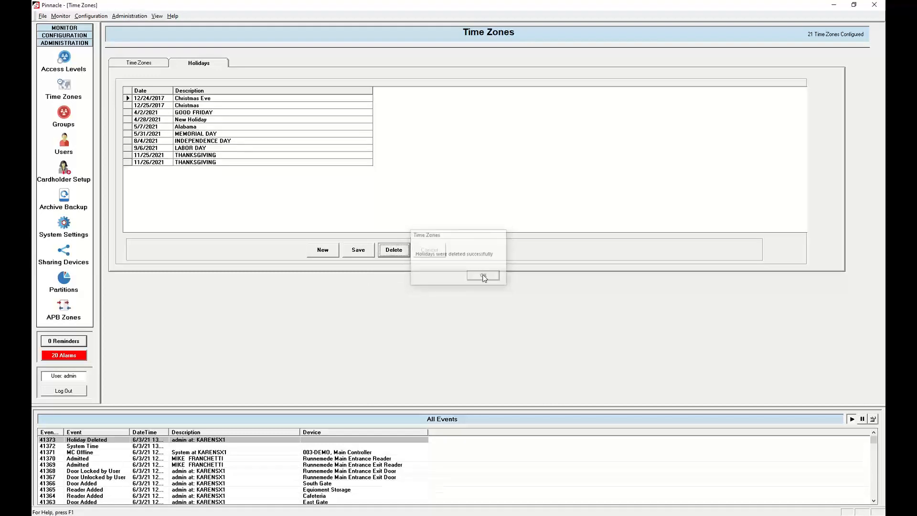
Step: Delete the Christmas holiday dated 12/25/2017
left_click(128, 105)
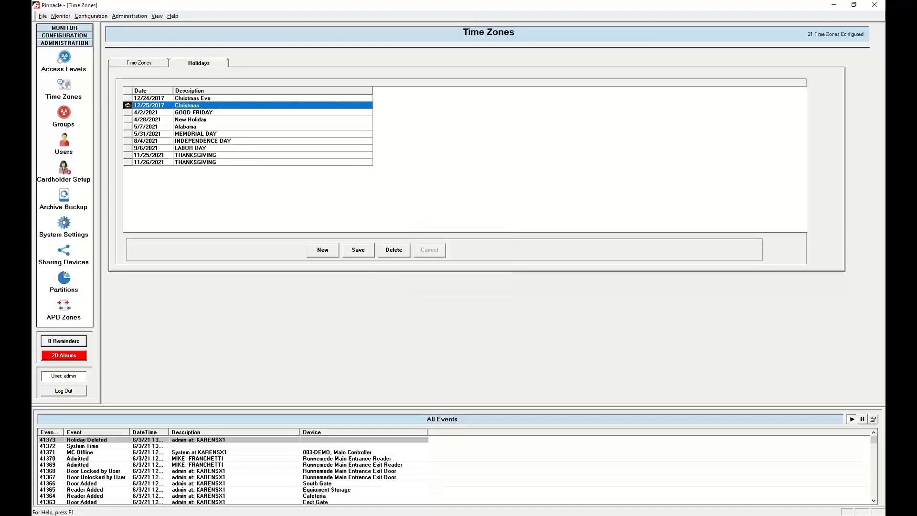
left_click(389, 249)
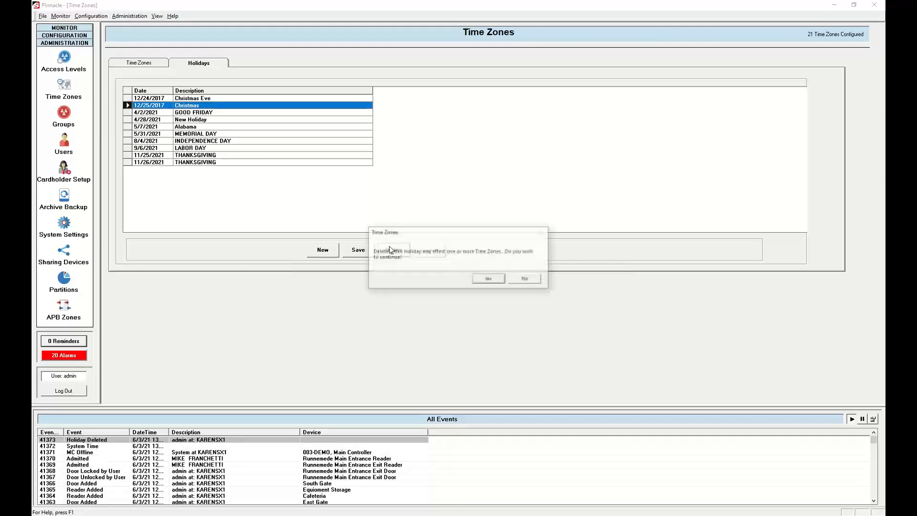
left_click(482, 277)
left_click(483, 276)
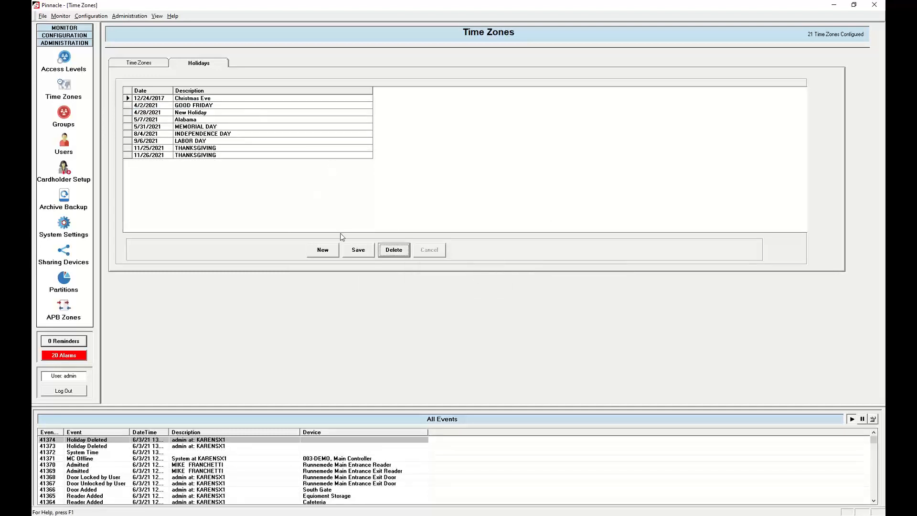
Step: Add a new holiday to the list and set its date to 04/01/2022
left_click(332, 249)
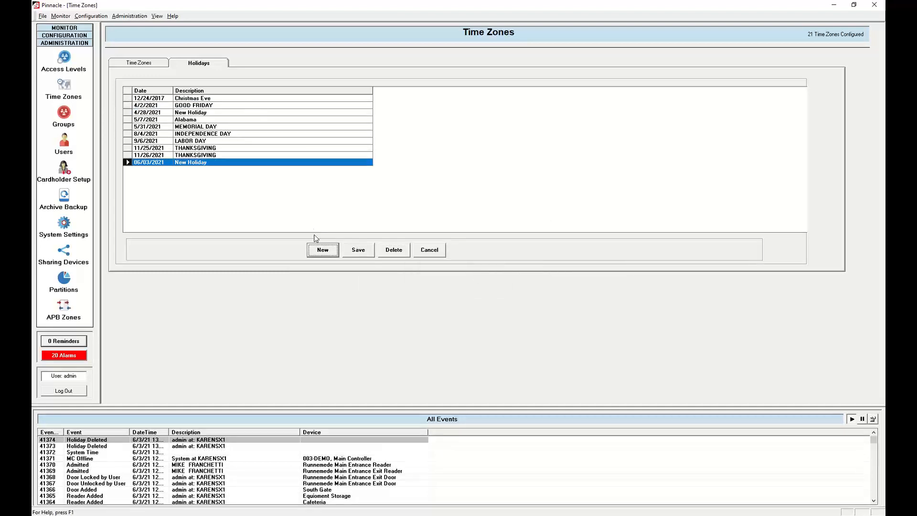
left_click(165, 162)
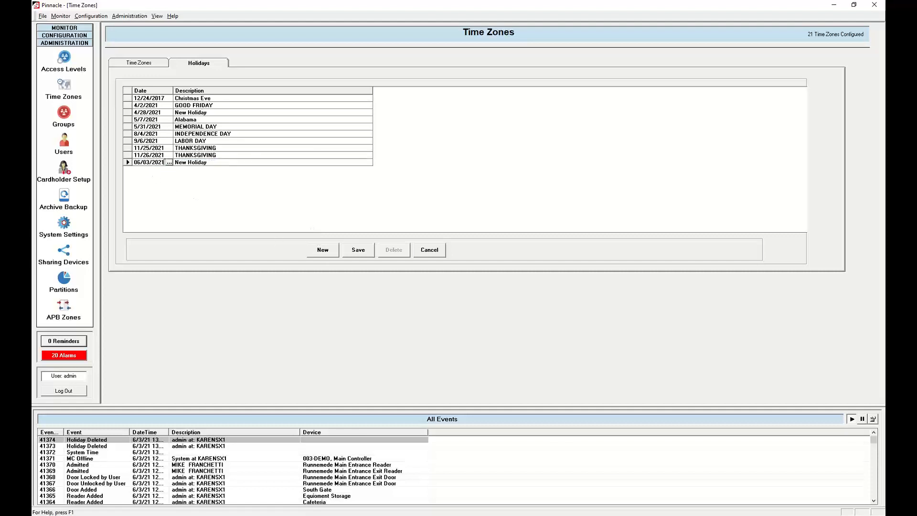
left_click(169, 163)
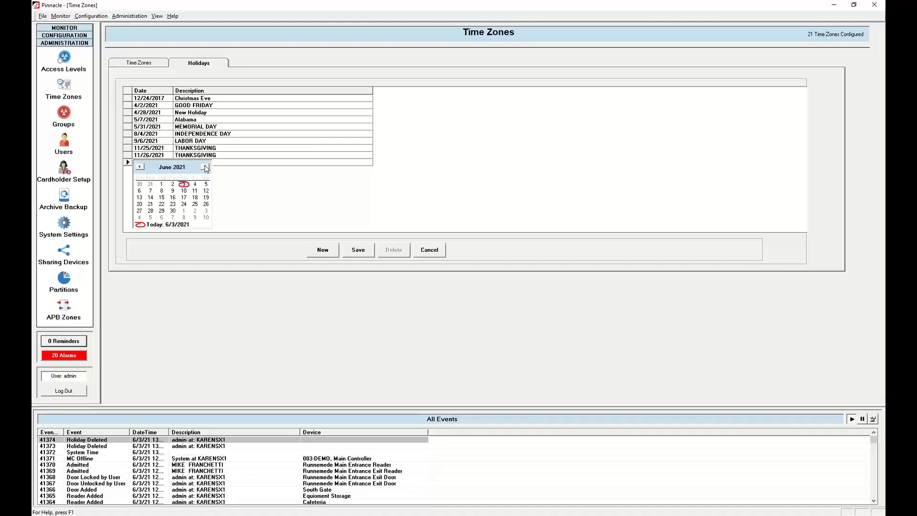
left_click(205, 167)
left_click(205, 166)
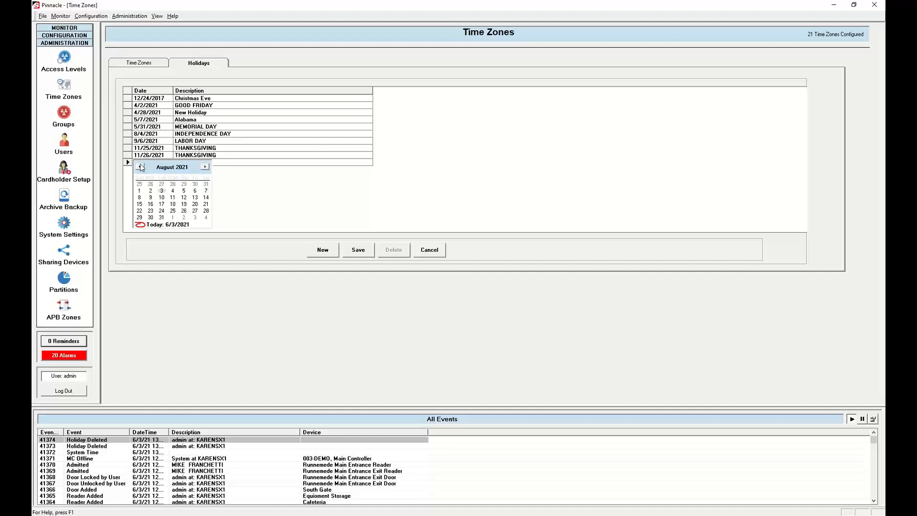
left_click(140, 167)
left_click(205, 167)
left_click(205, 167)
left_click(205, 167)
left_click(205, 168)
left_click(205, 168)
left_click(205, 167)
left_click(205, 168)
left_click(205, 168)
left_click(205, 167)
left_click(205, 168)
left_click(205, 167)
left_click(206, 167)
left_click(140, 167)
left_click(140, 167)
left_click(140, 167)
left_click(195, 184)
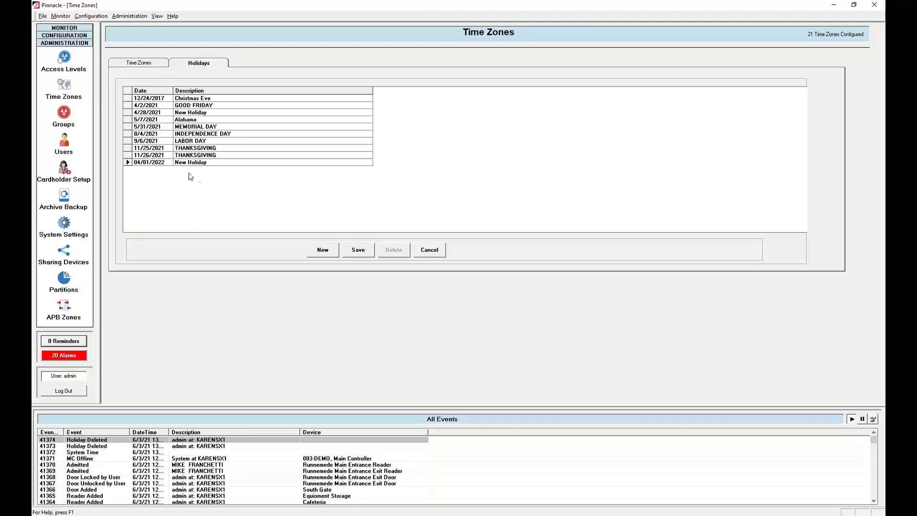
Step: Change the new holiday's description to Patriots Day and save the holiday list
left_click(220, 162)
key("BackSpace")
key("BackSpace")
key("BackSpace")
key("BackSpace")
key("BackSpace")
key("BackSpace")
key("BackSpace")
key("BackSpace")
key("BackSpace")
key("BackSpace")
key("BackSpace")
type("Patriots Da")
left_click(361, 255)
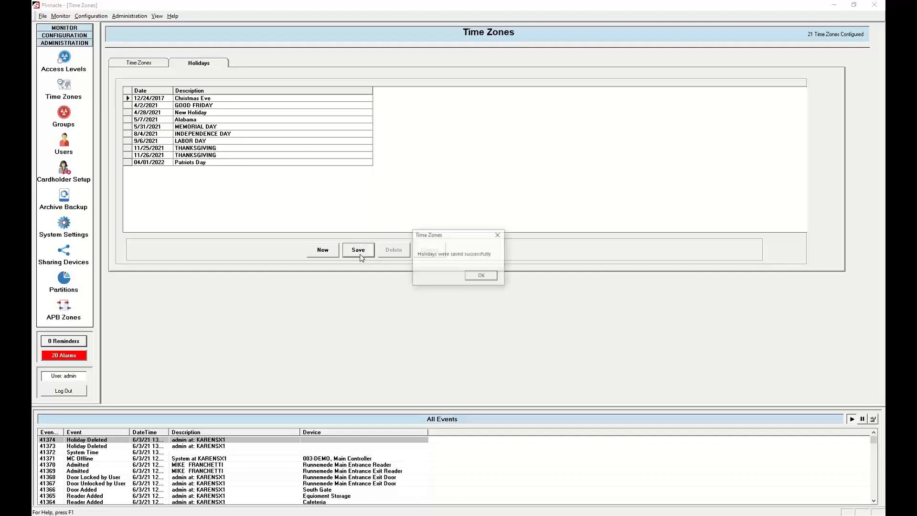
left_click(482, 277)
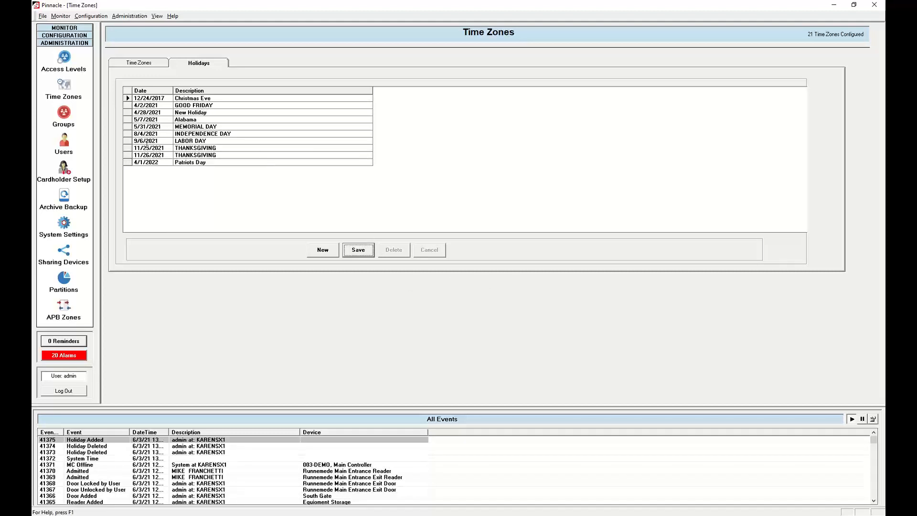
Step: Change the INDEPENDENCE DAY holiday's date to 8/5/2021 and save the holiday list
left_click(127, 133)
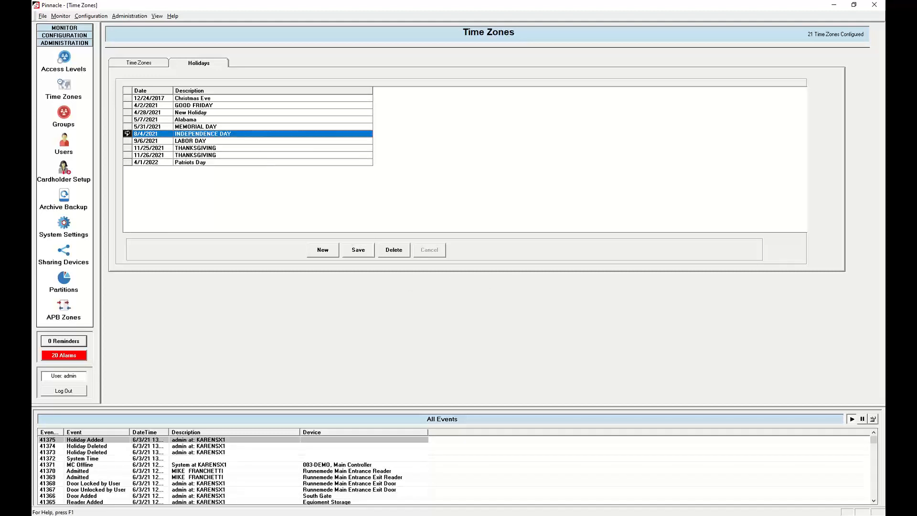
left_click(163, 134)
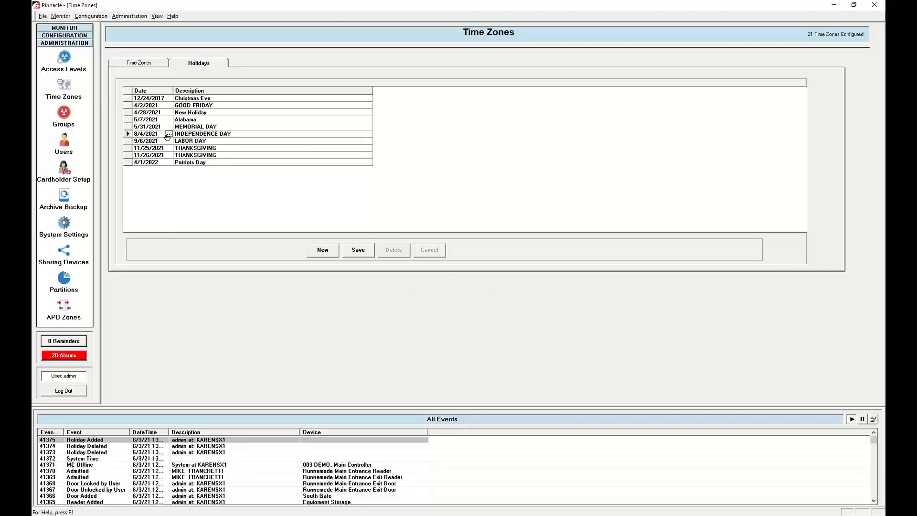
left_click(169, 134)
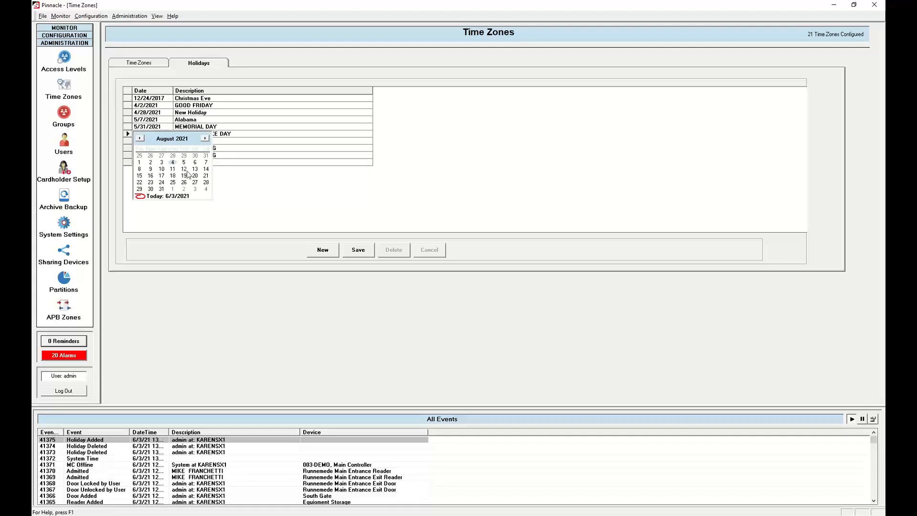
left_click(184, 162)
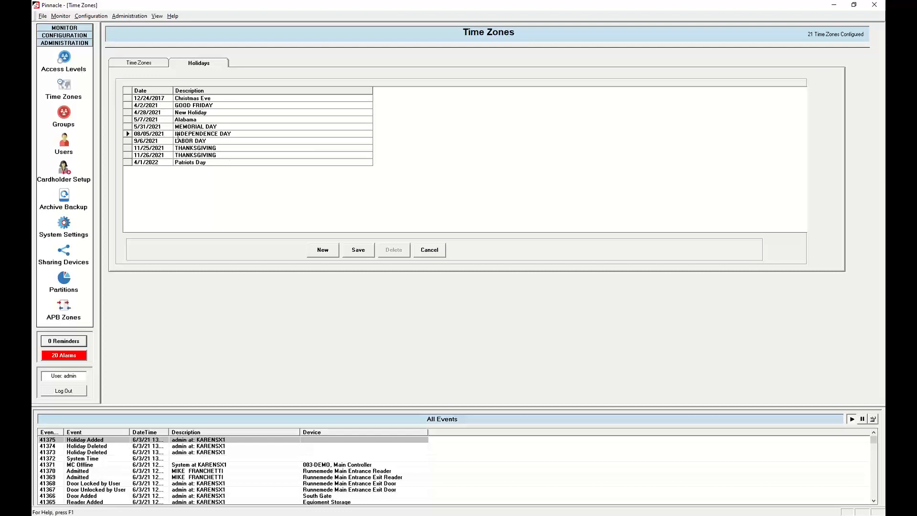
left_click(360, 250)
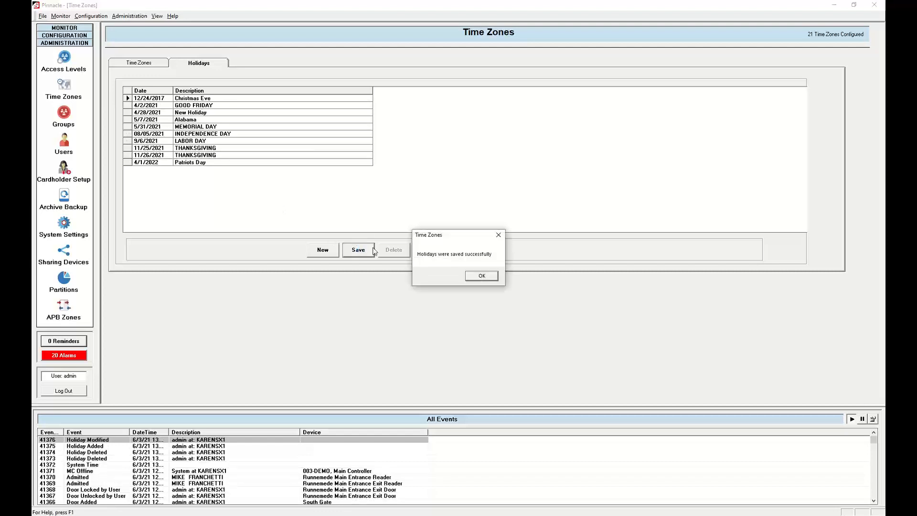
left_click(482, 276)
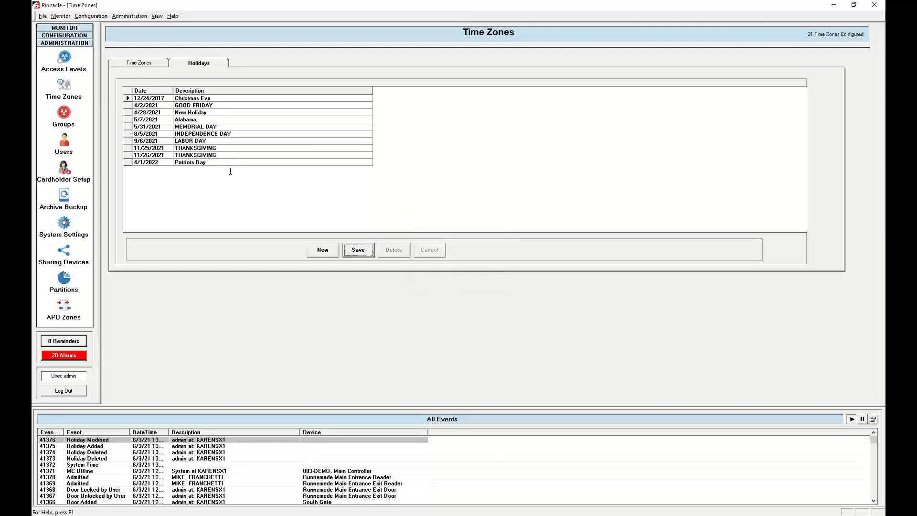
Step: Leave the holiday list and create a new access level named New Employees
left_click(141, 65)
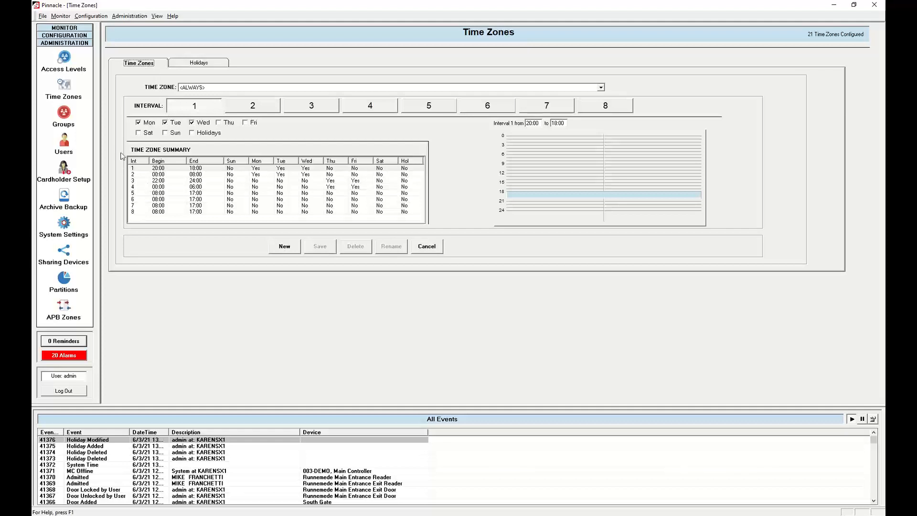
left_click(66, 61)
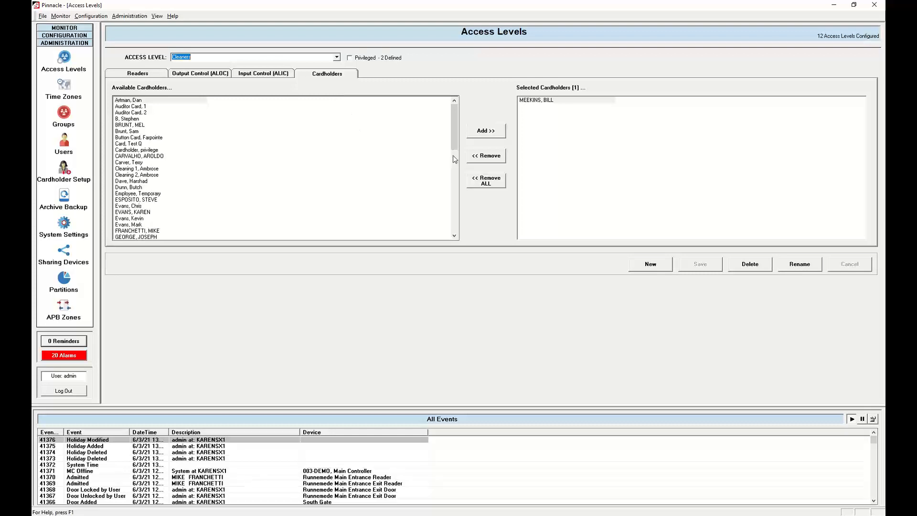
left_click(646, 265)
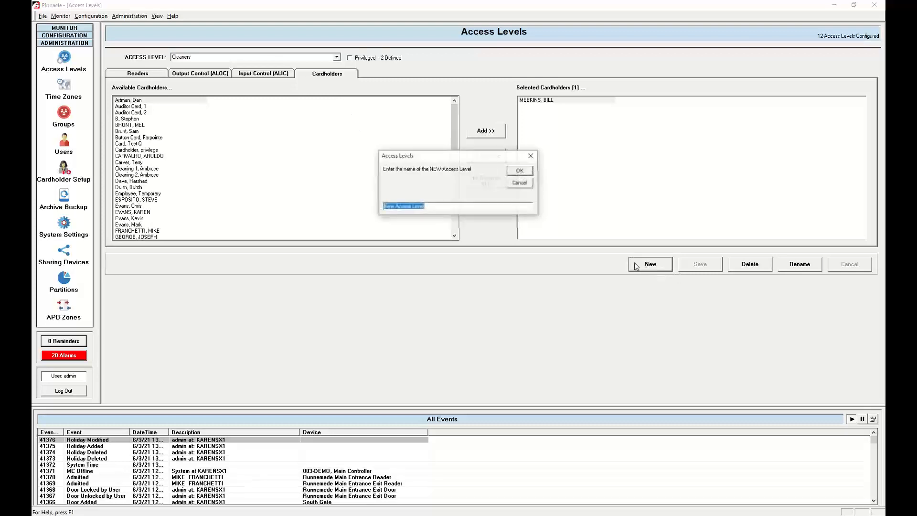
left_click_drag(435, 207, 377, 206)
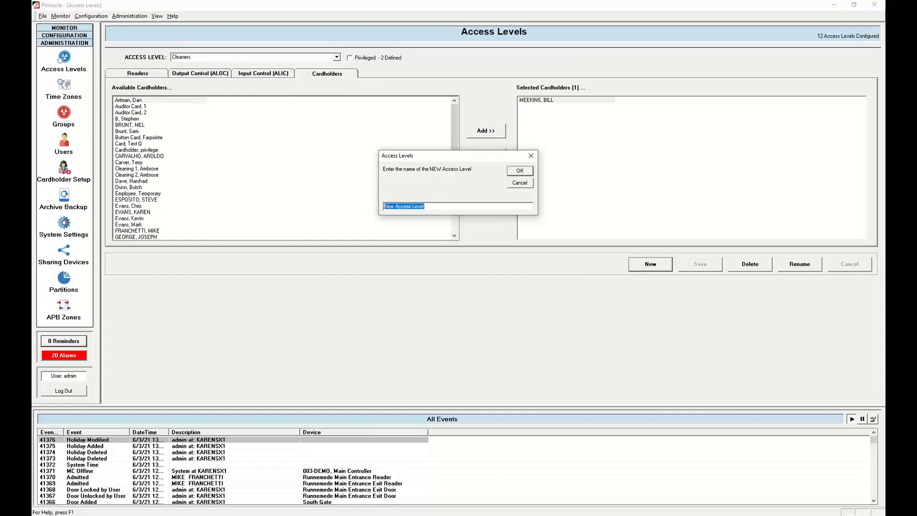
type("New Employees")
left_click(521, 171)
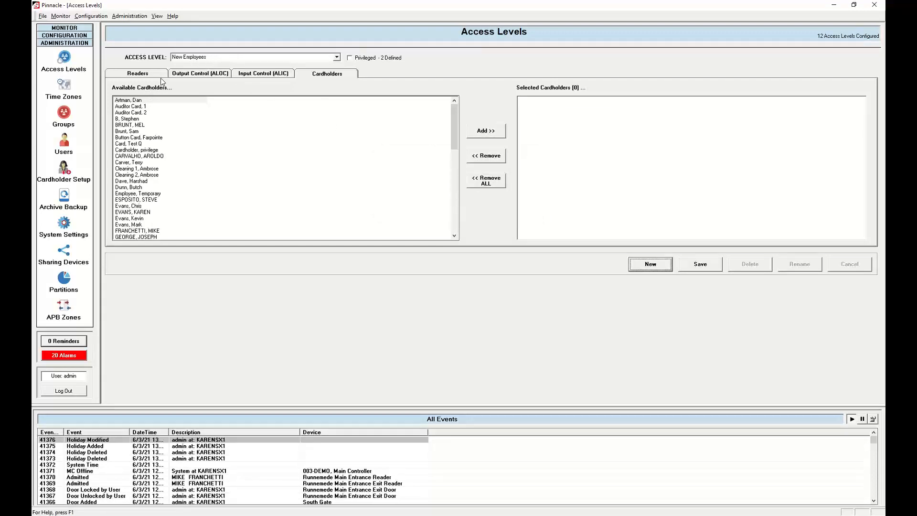
Step: Add the Cafeteria, Runnemede Main Entrance and Main Entrance Exit readers to New Employees with the 7:30 am to 5:10 pm time zone
left_click(143, 73)
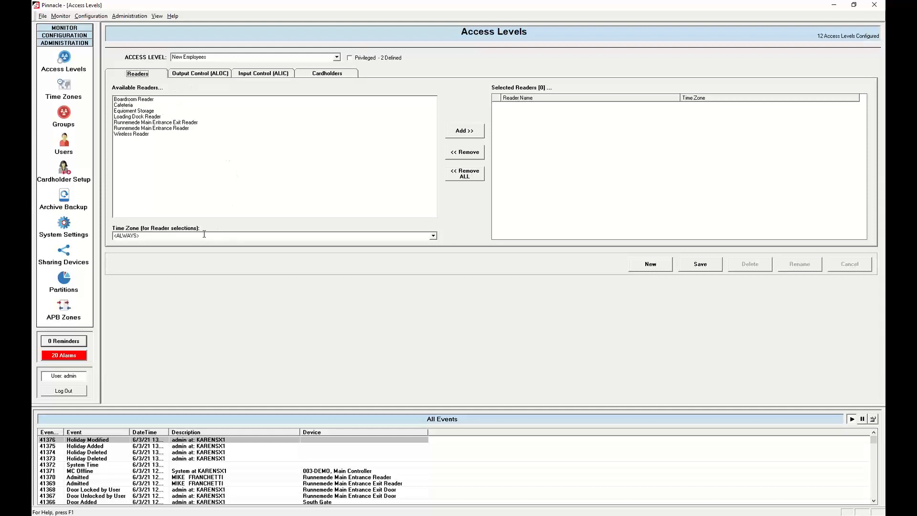
left_click(433, 237)
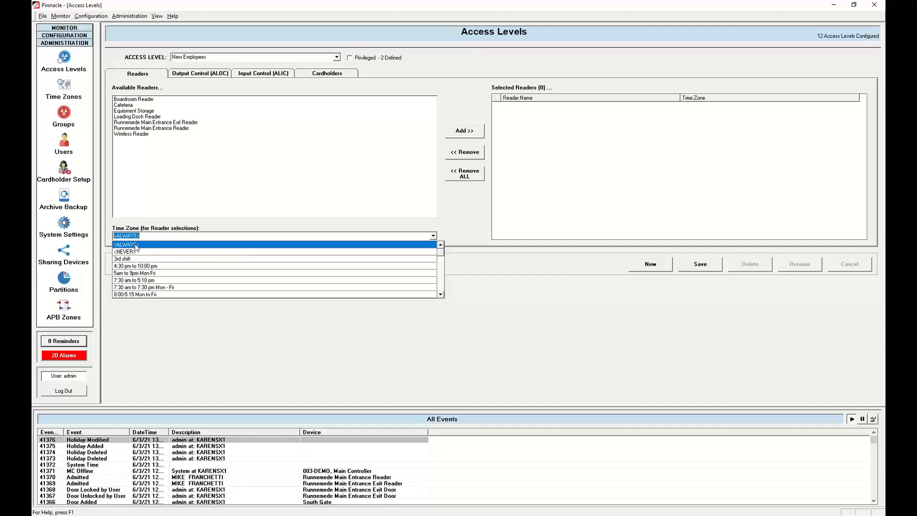
left_click(147, 244)
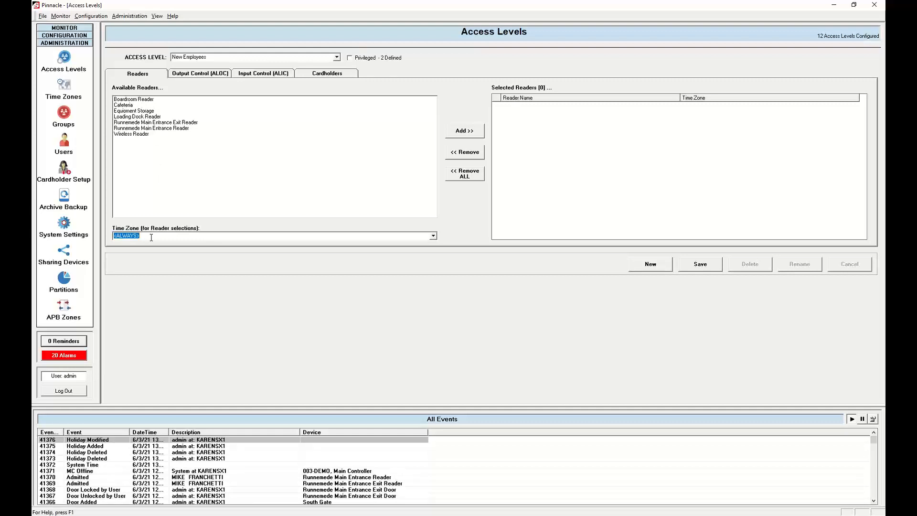
left_click(433, 235)
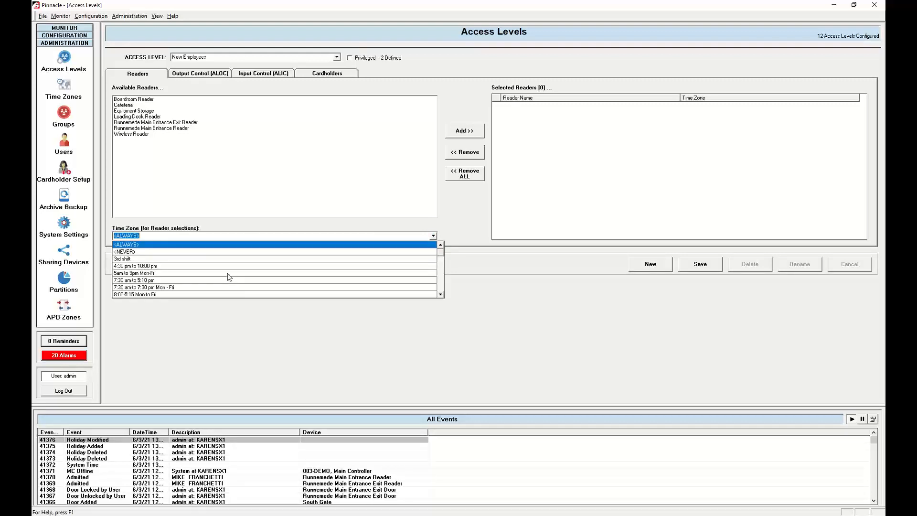
left_click(146, 281)
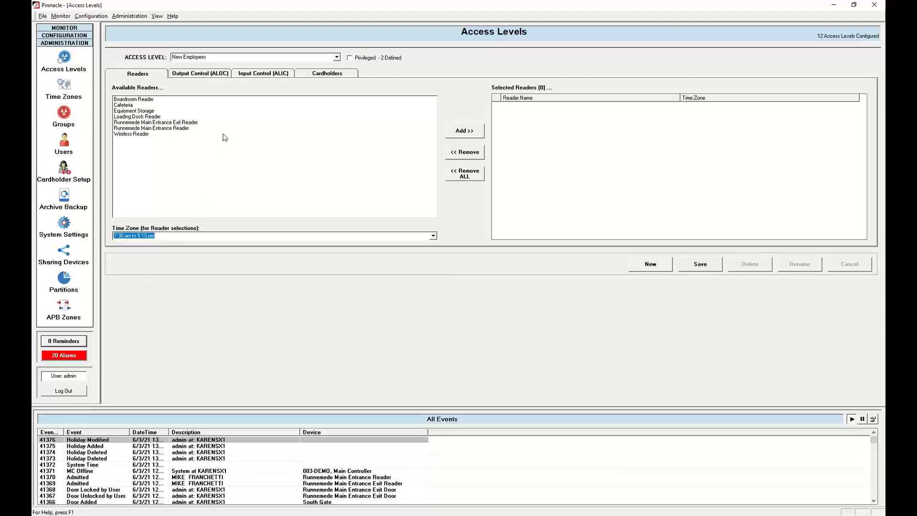
double_click(130, 106)
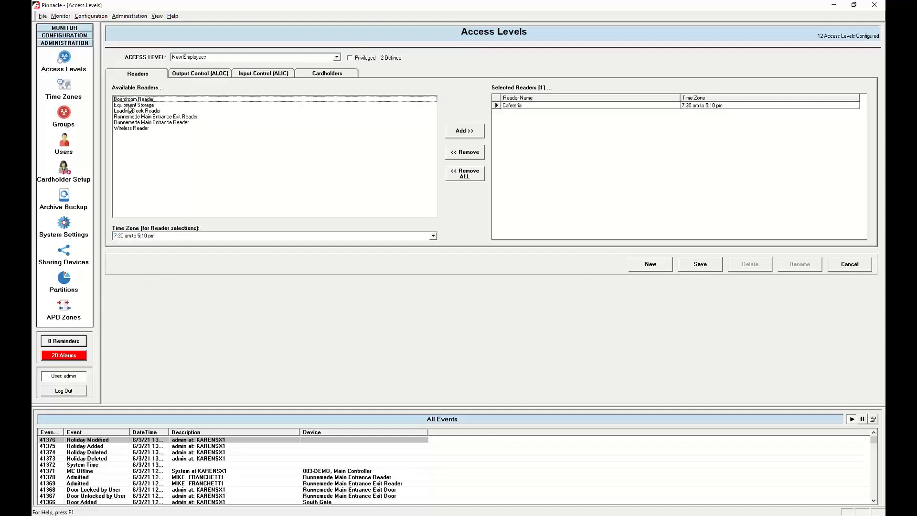
double_click(150, 122)
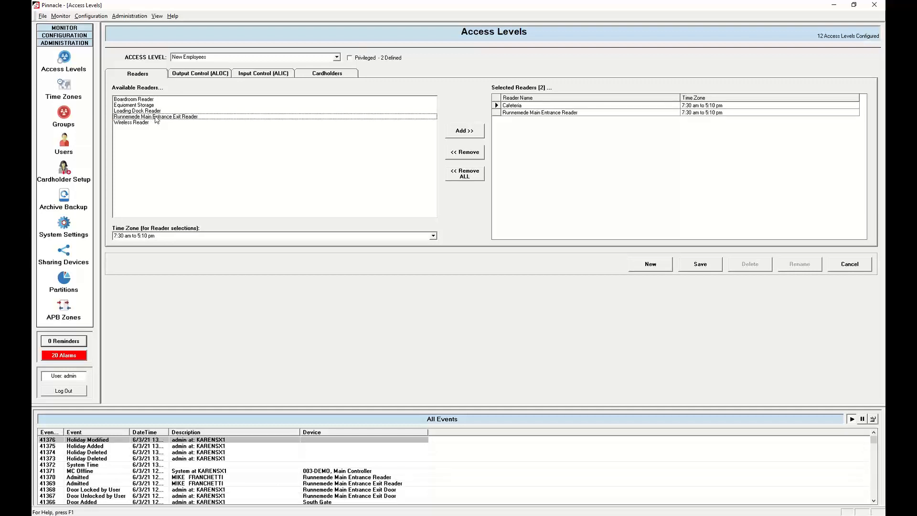
double_click(157, 117)
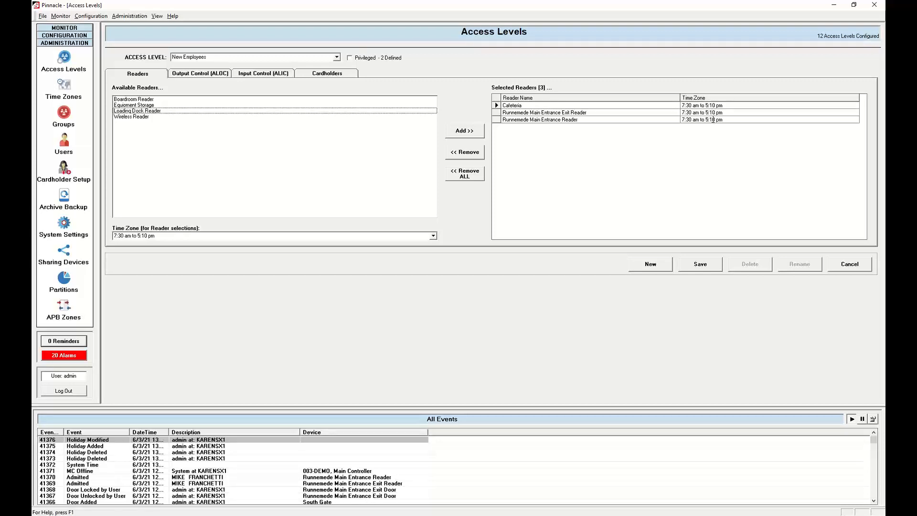
Step: Set the Runnemede Main Entrance Reader's time zone to 8:00-5:15 Mon to Fri and remove the Main Entrance Exit Reader from the selected readers
left_click(730, 120)
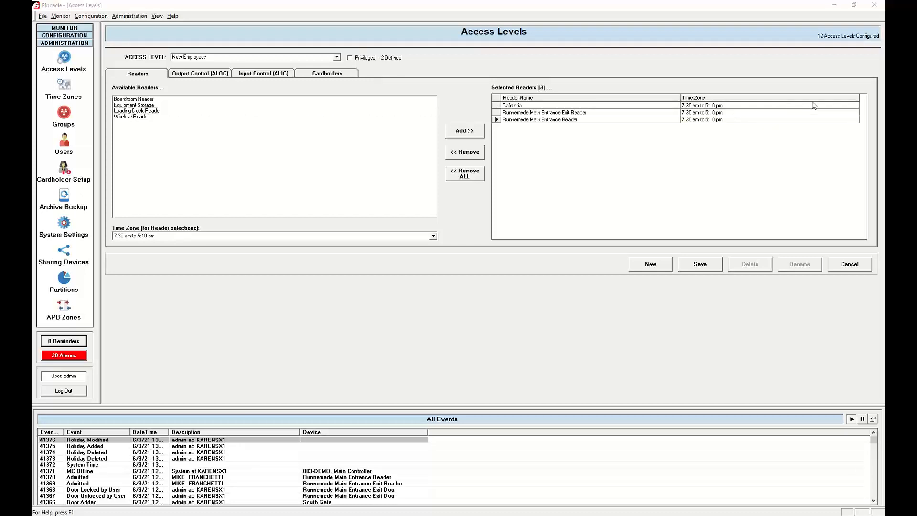
left_click(738, 120)
left_click_drag(725, 120, 692, 119)
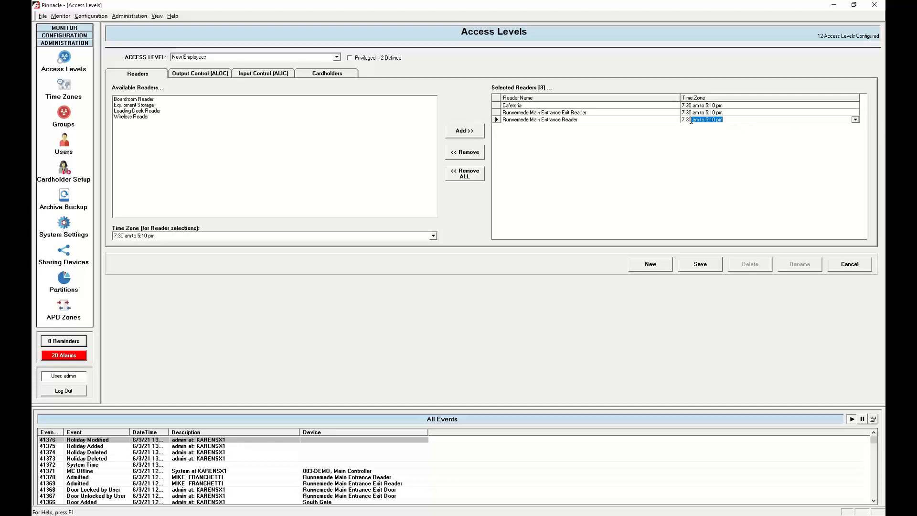
left_click(745, 118)
left_click(855, 120)
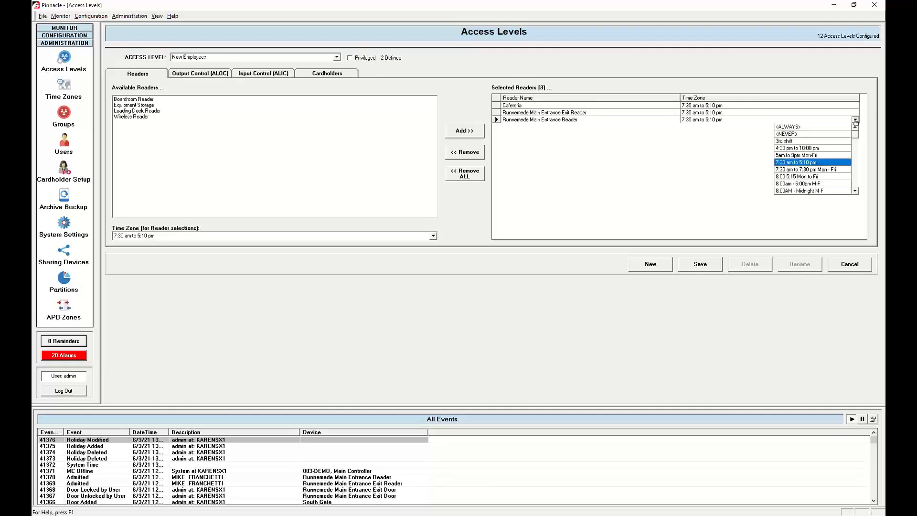
left_click(788, 177)
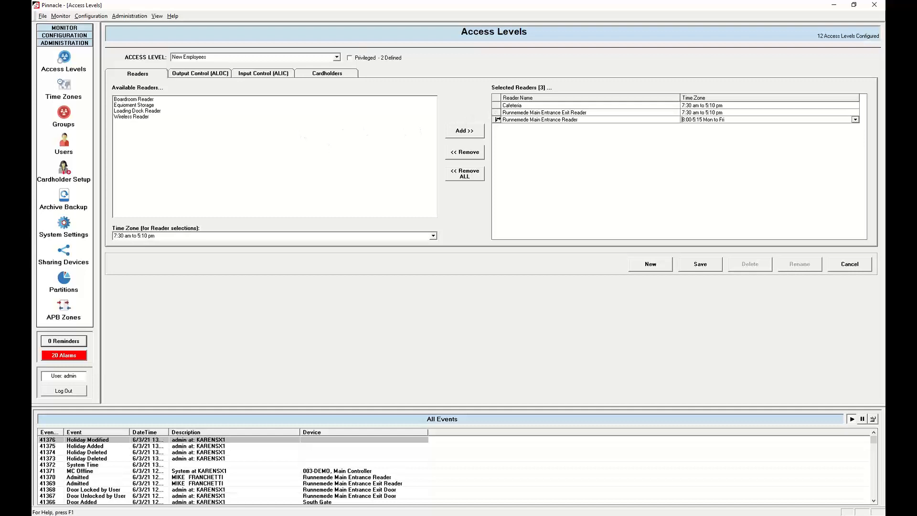
left_click(495, 112)
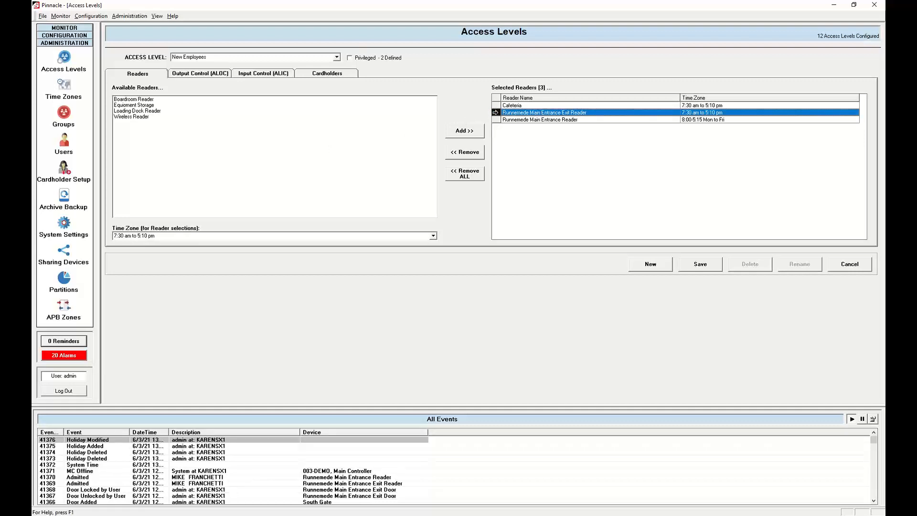
left_click(474, 153)
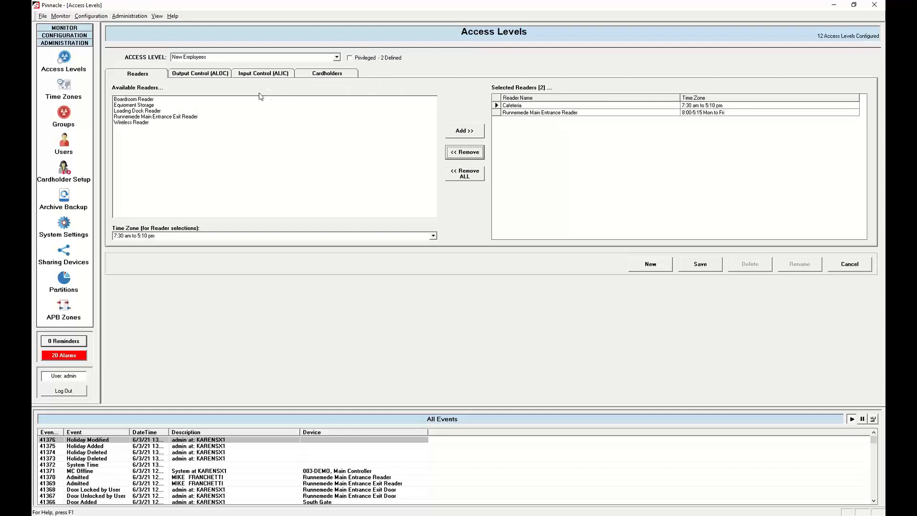
Step: Add all five remaining available readers to New Employees with the 7:30 am to 5:10 pm time zone, and remove the Loading Dock Reader again
left_click(143, 100)
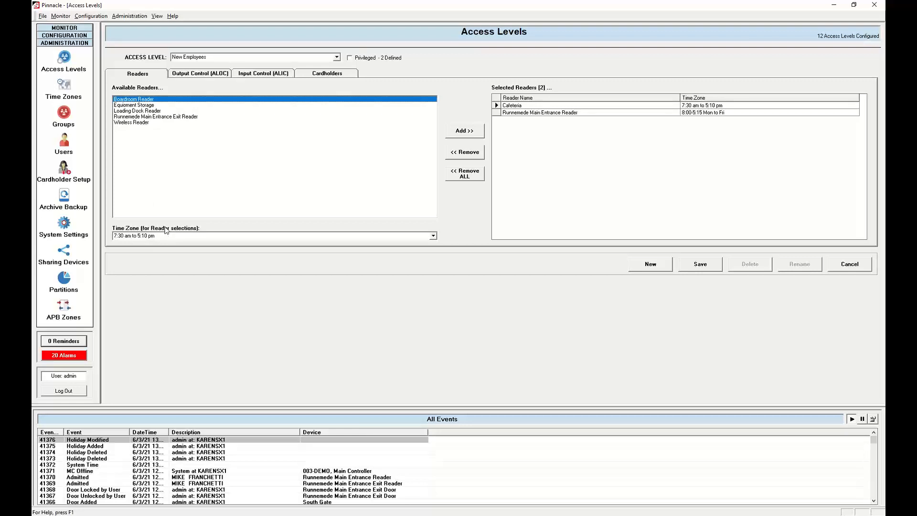
left_click(134, 123, "ctrl")
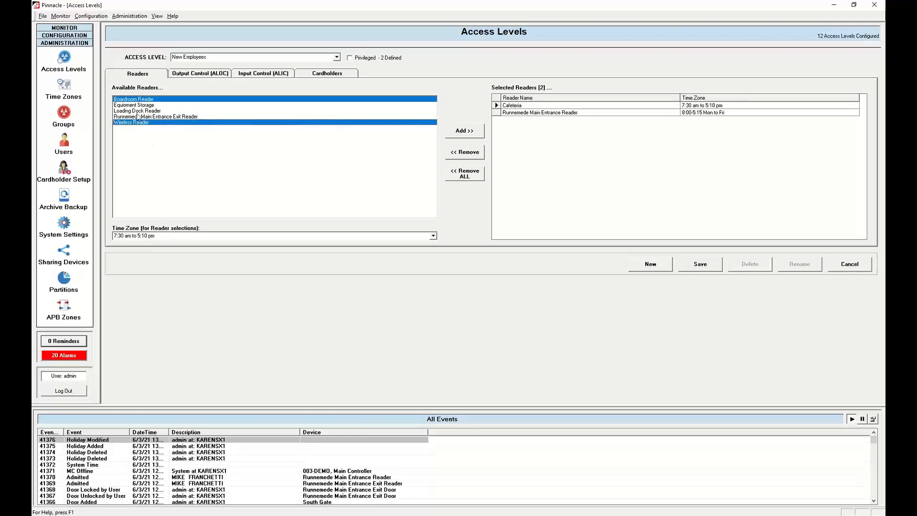
left_click(133, 111, "ctrl")
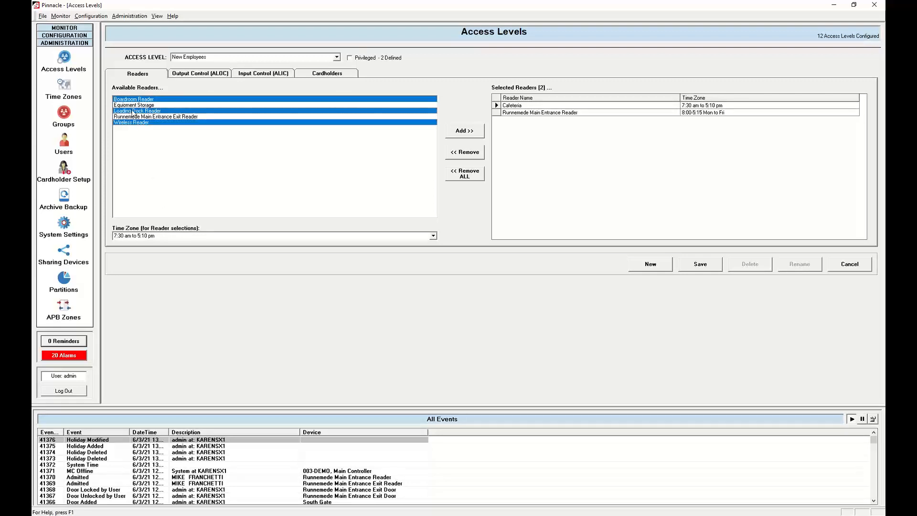
left_click(457, 133)
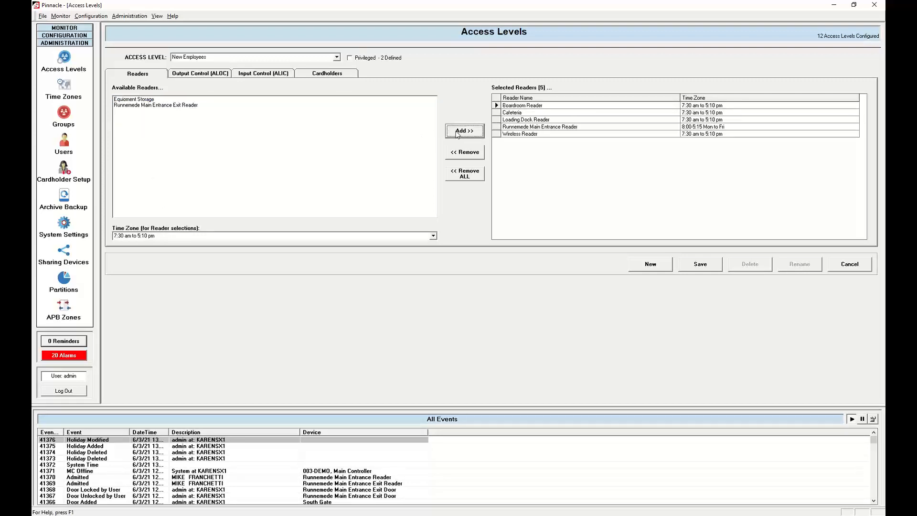
left_click(144, 99)
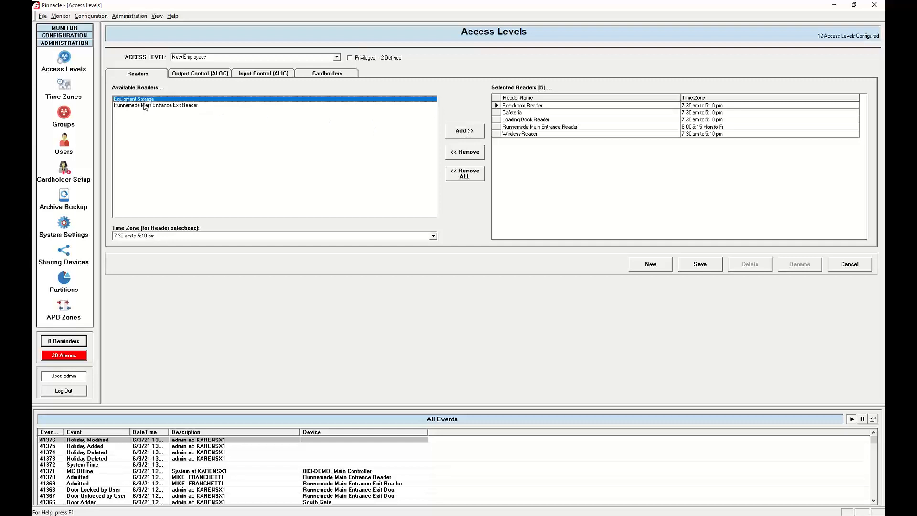
left_click(145, 105, "ctrl")
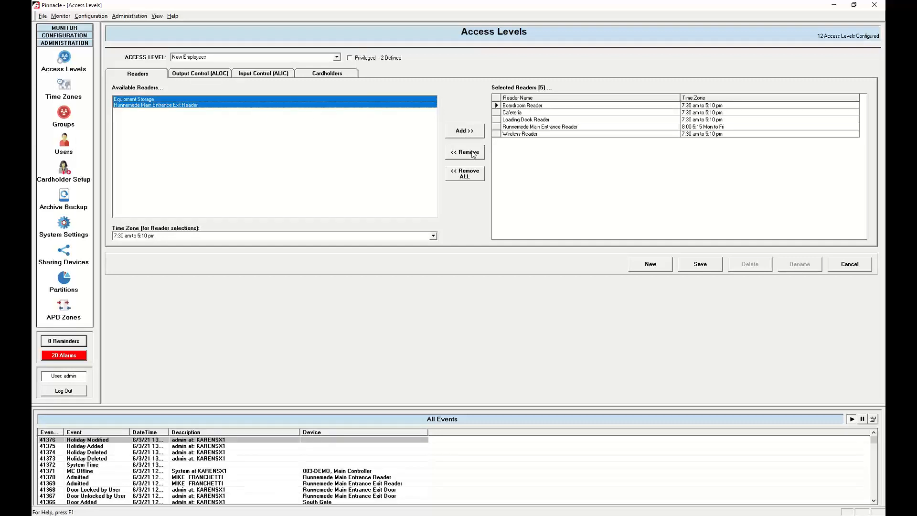
left_click(464, 131)
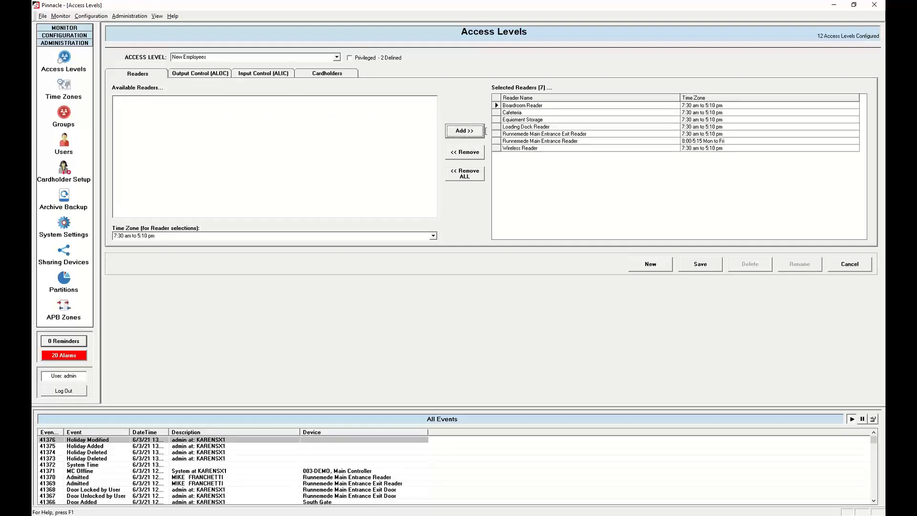
left_click(495, 126)
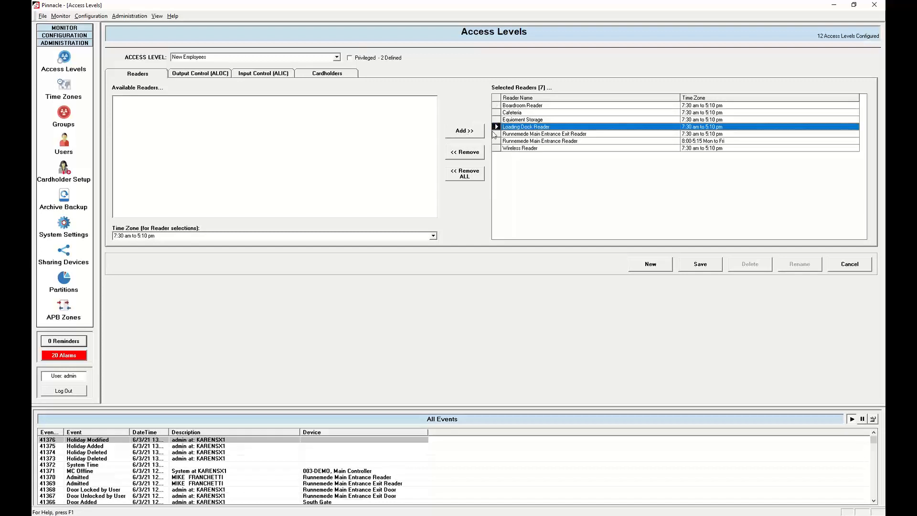
left_click(465, 154)
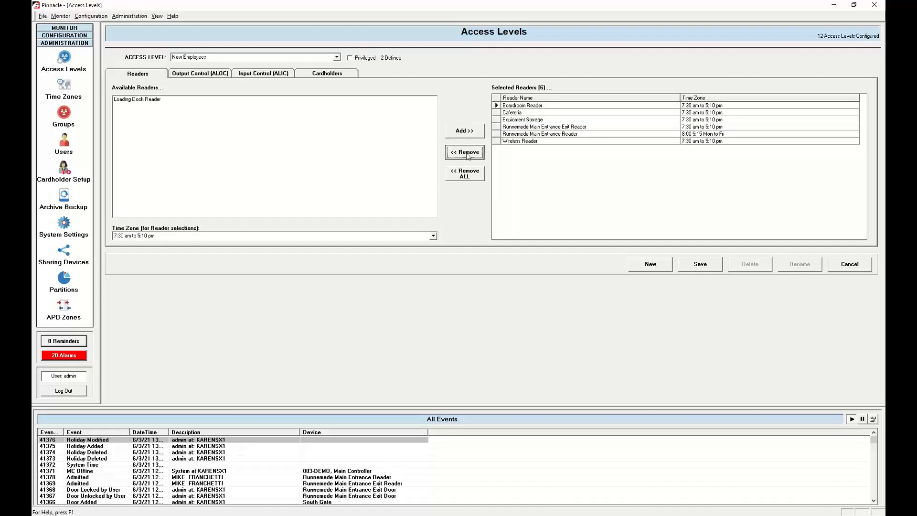
Step: Set the Cafeteria reader's time zone to 8:00am - 6:00pm M-F and save the New Employees access level
left_click(745, 112)
left_click(856, 113)
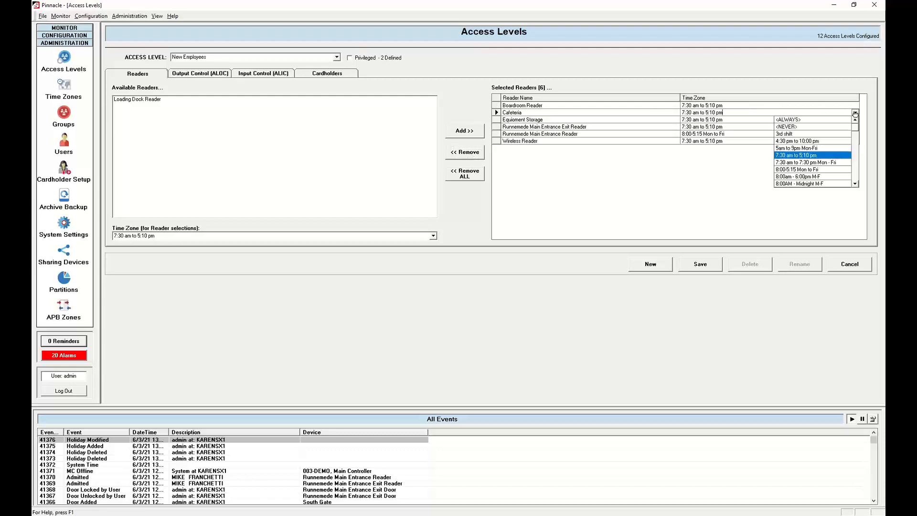
left_click(797, 177)
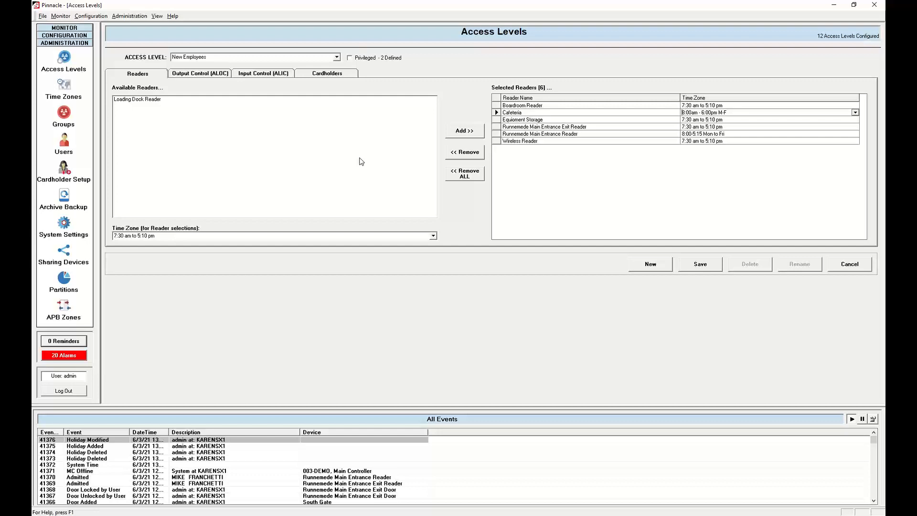
left_click(703, 266)
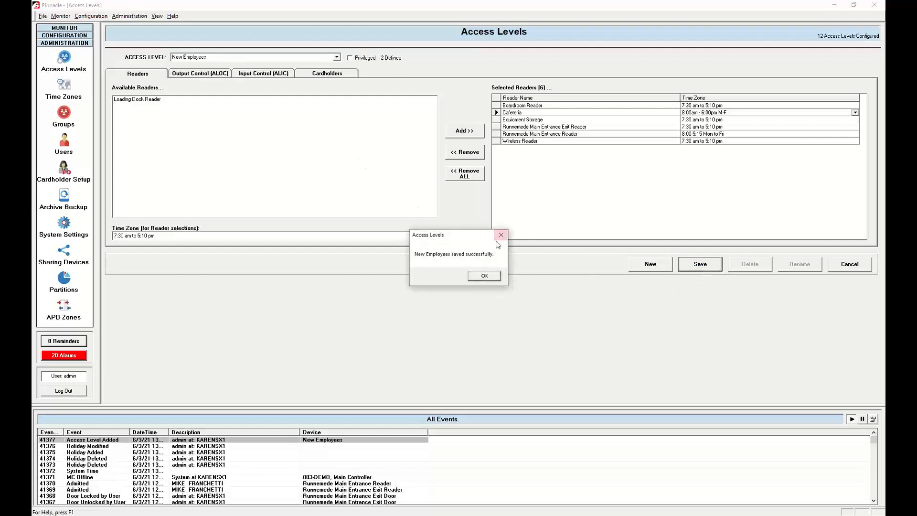
left_click(484, 277)
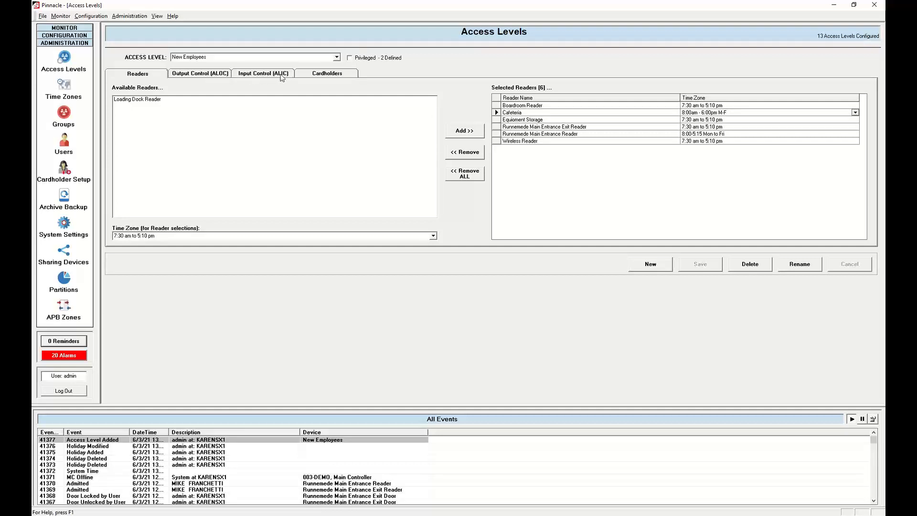
Step: Assign the 1st, 5th, 10th, 17th and 19th available cardholders to New Employees and save the access level
left_click(338, 77)
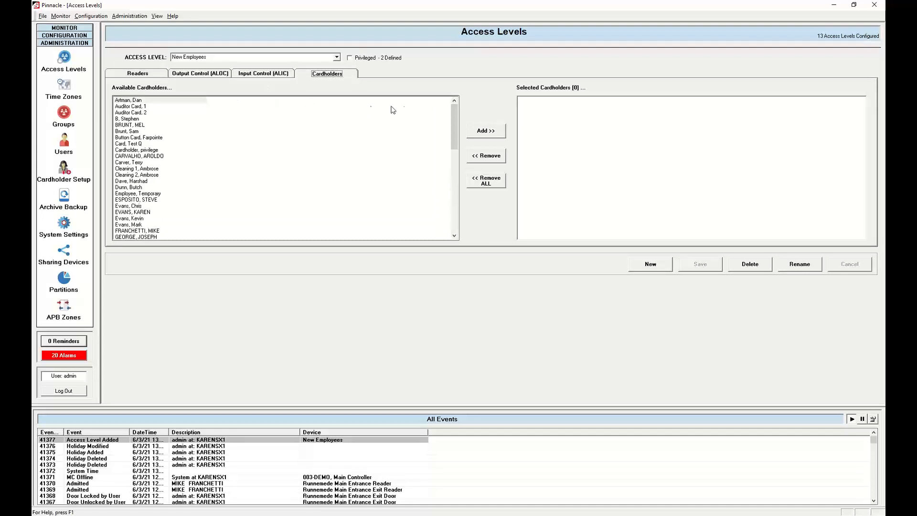
mouse_move(454, 113)
left_mouse_down()
mouse_move(449, 203)
mouse_move(445, 114)
mouse_move(449, 149)
mouse_move(429, 148)
mouse_move(452, 115)
left_mouse_up()
left_click(143, 125, "ctrl")
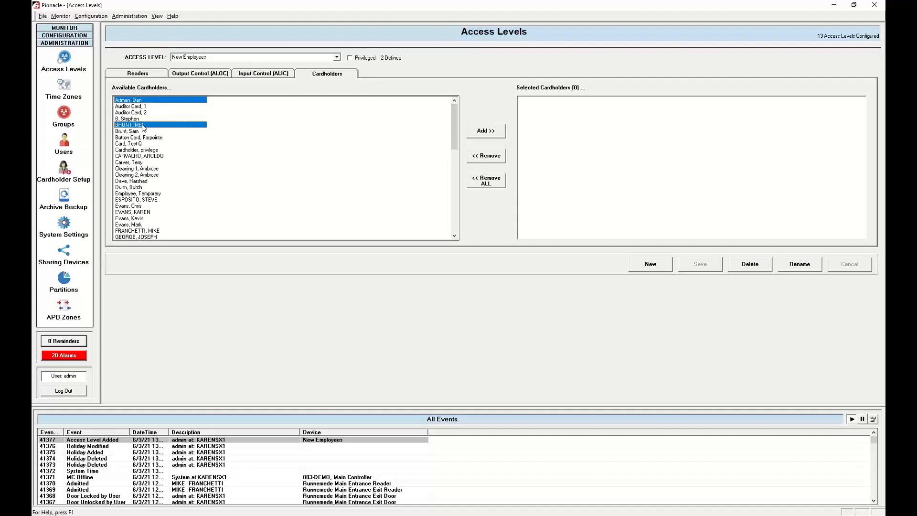
left_click(148, 157, "ctrl")
left_click(147, 201, "ctrl")
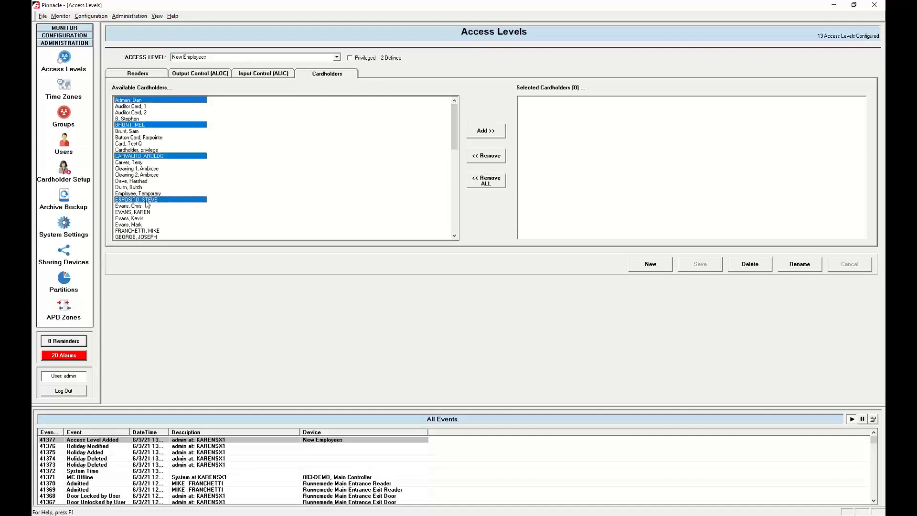
left_click(146, 213, "ctrl")
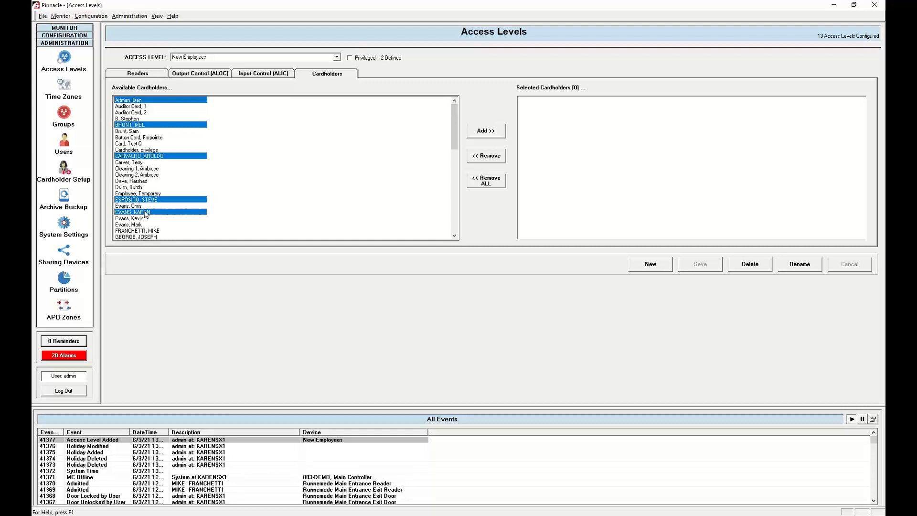
left_click(479, 134)
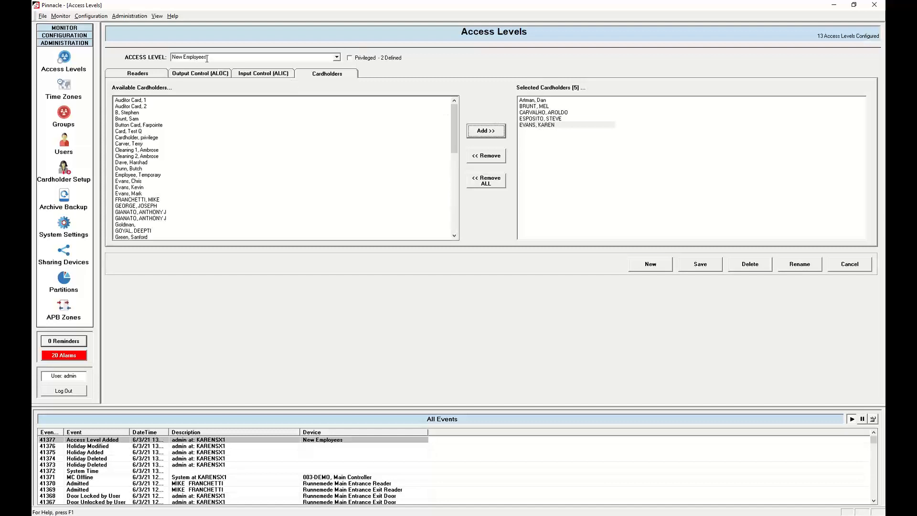
left_click(703, 266)
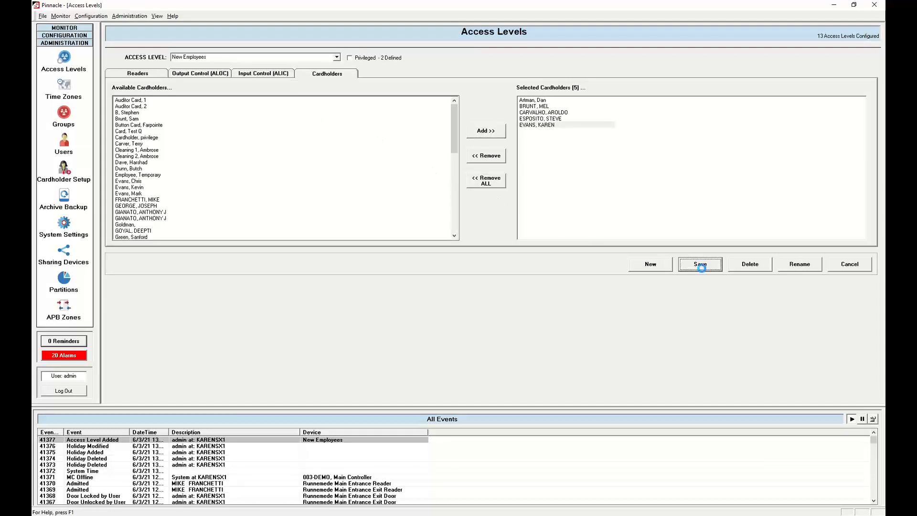
left_click(477, 276)
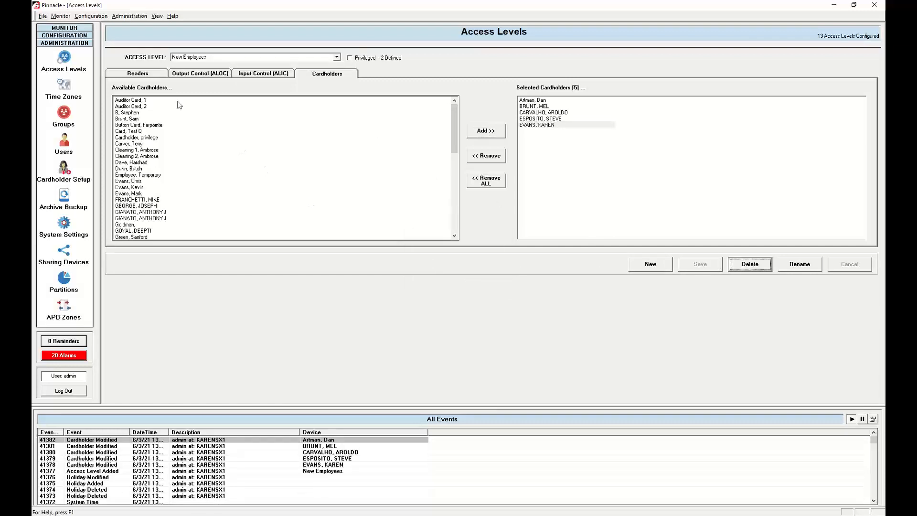
Step: Open the record of the last cardholder assigned to New Employees and examine that person's access levels
left_click(45, 36)
left_click(64, 50)
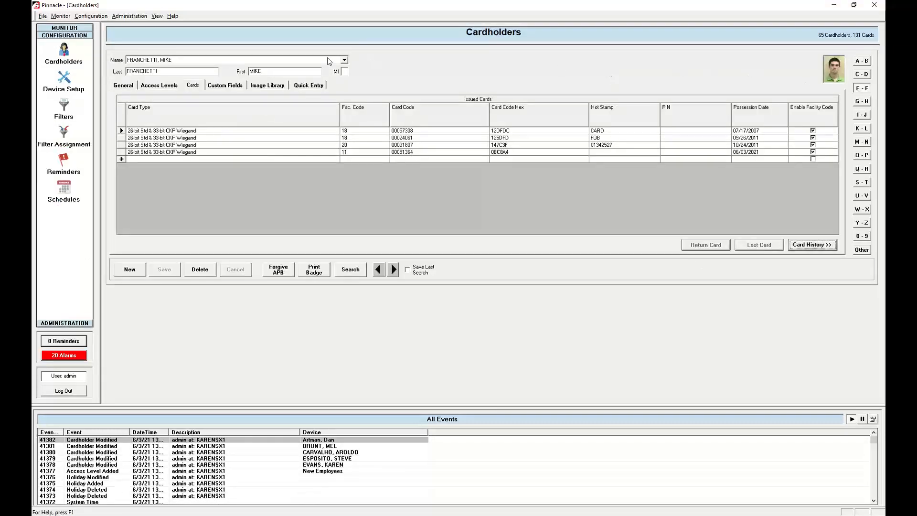
left_click(345, 60)
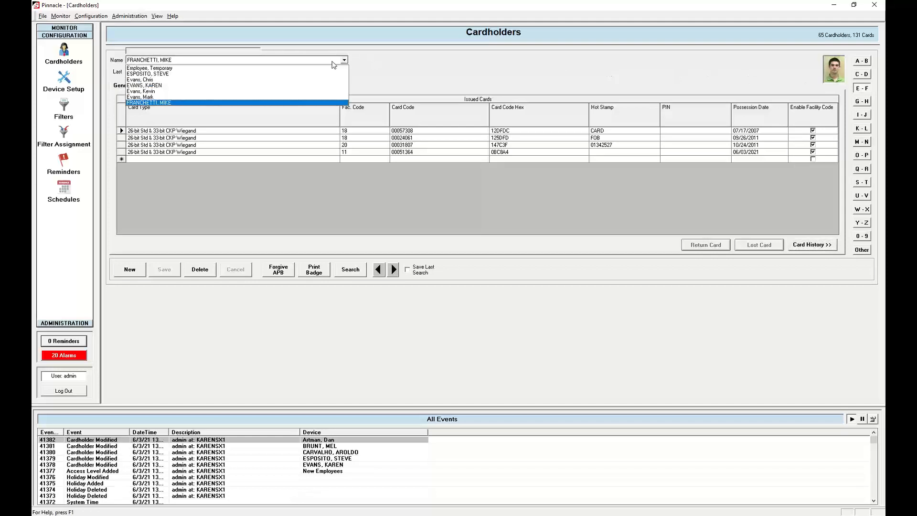
left_click(200, 86)
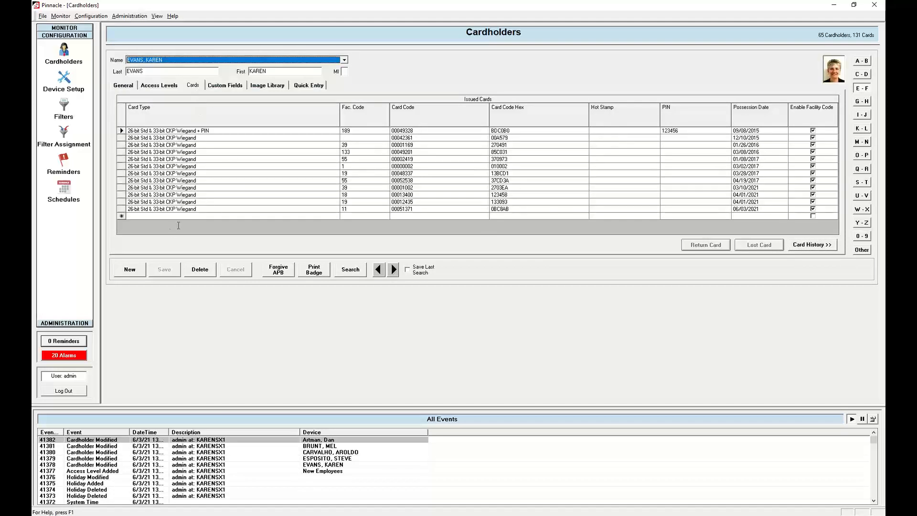
left_click(159, 86)
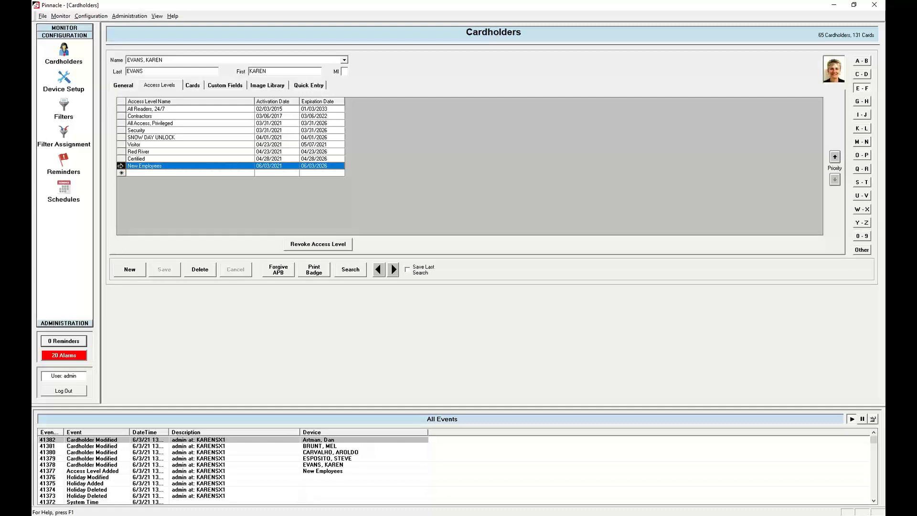
Step: Return to Access Levels and remove the first and third of the five selected cardholders from New Employees
left_click(72, 323)
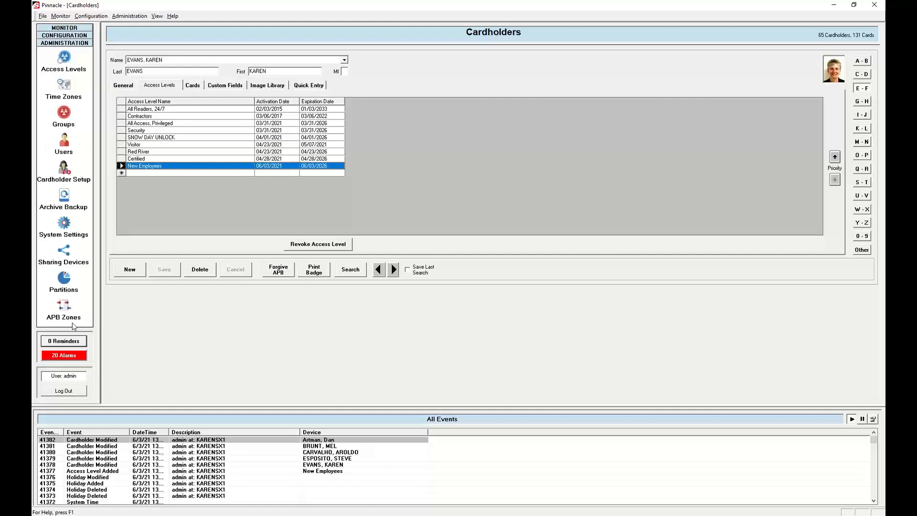
left_click(71, 63)
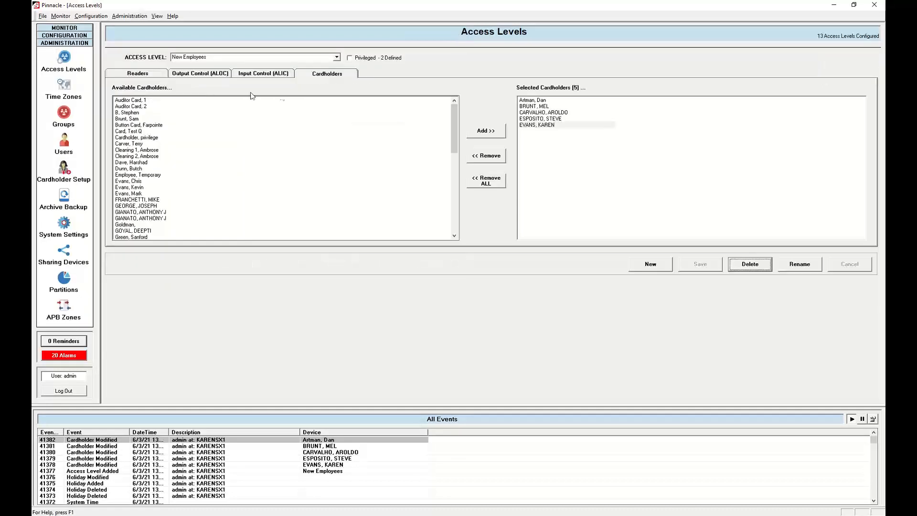
left_click(530, 101)
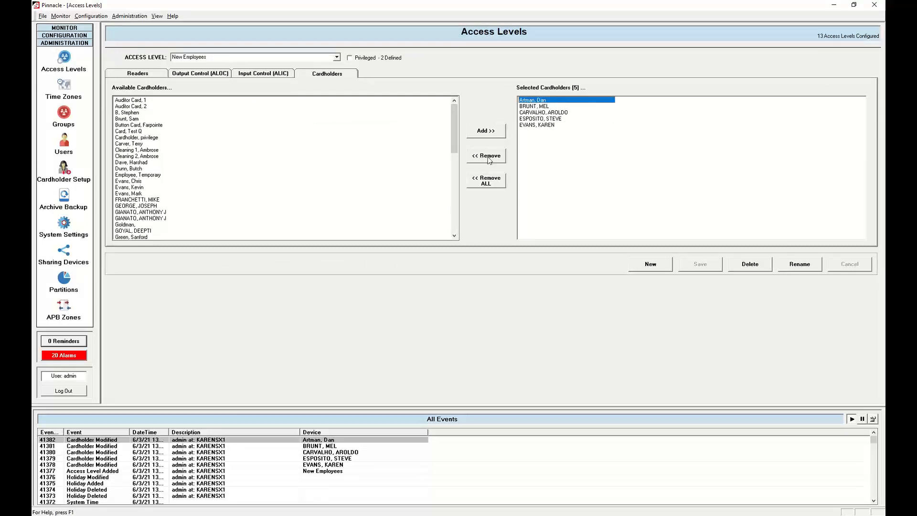
left_click(490, 156)
left_click(543, 106)
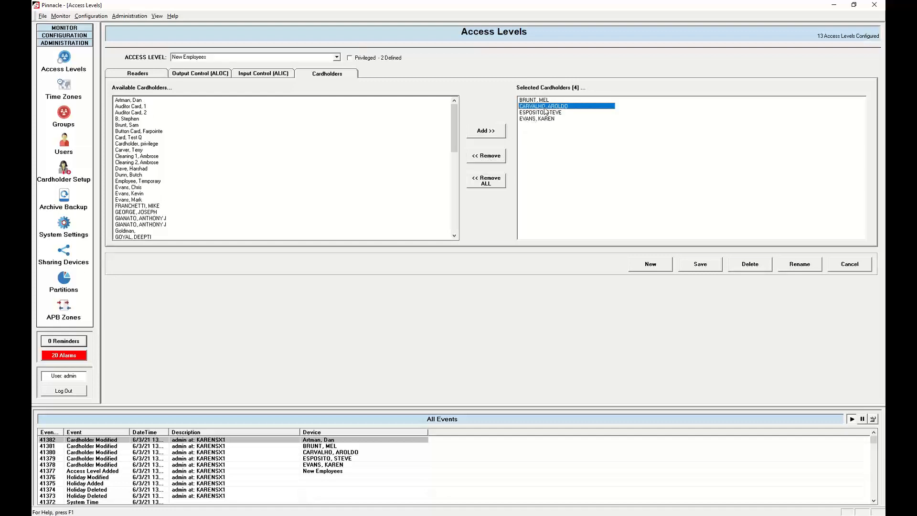
left_click(494, 158)
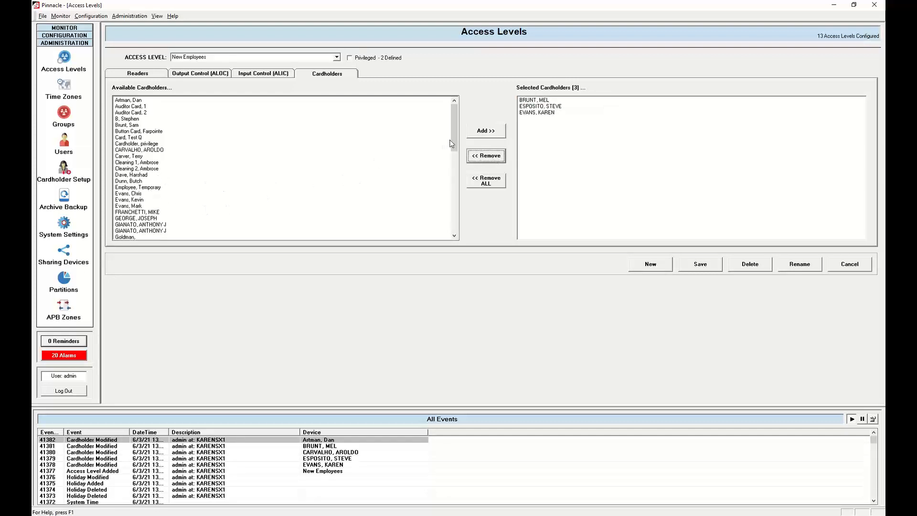
Step: Add the first five cardholders whose surnames start with G to New Employees, and remove the one without a first name
left_click_drag(454, 141, 454, 162)
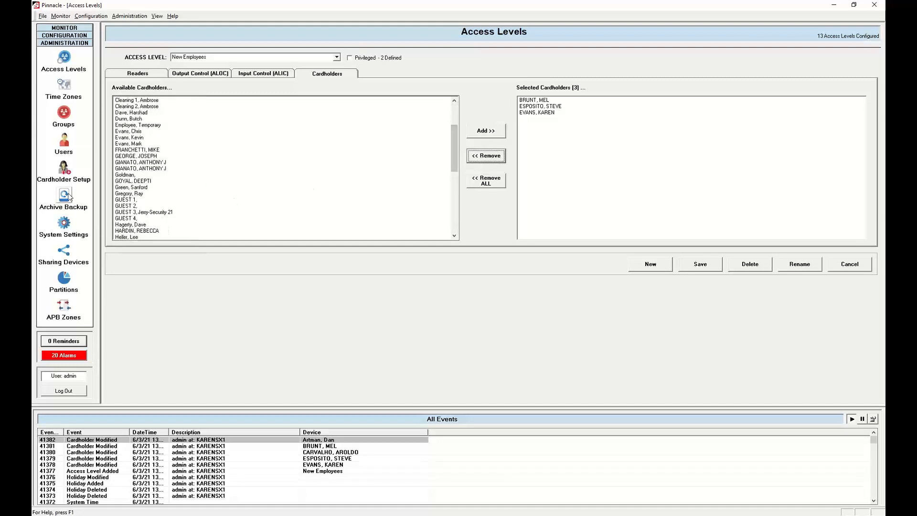
left_click(148, 158)
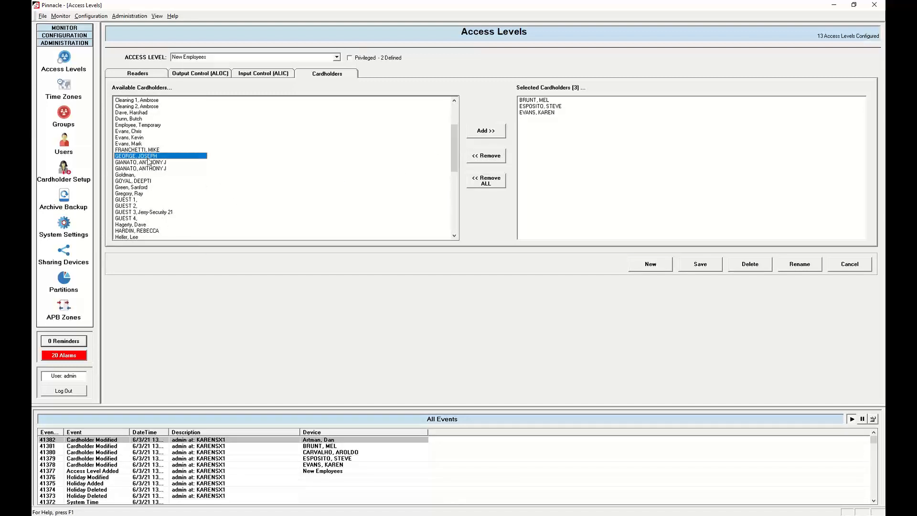
left_click(138, 181, "shift")
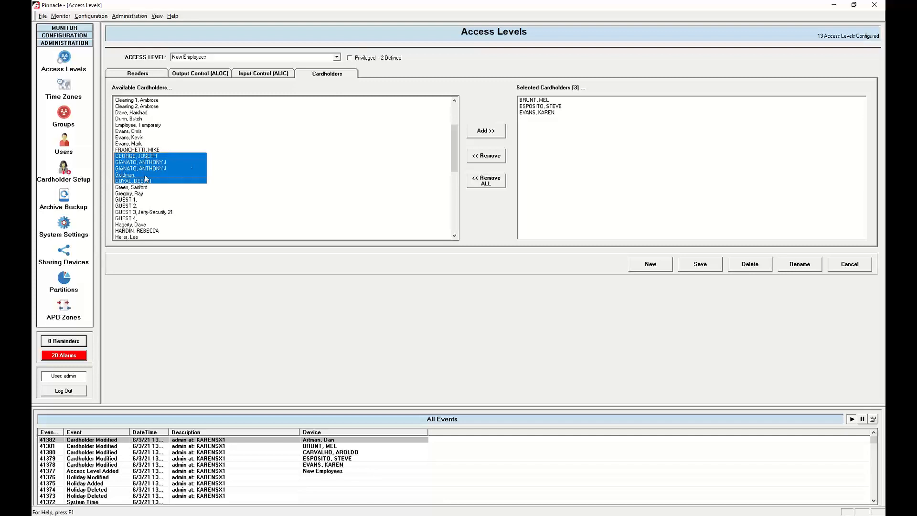
left_click(491, 133)
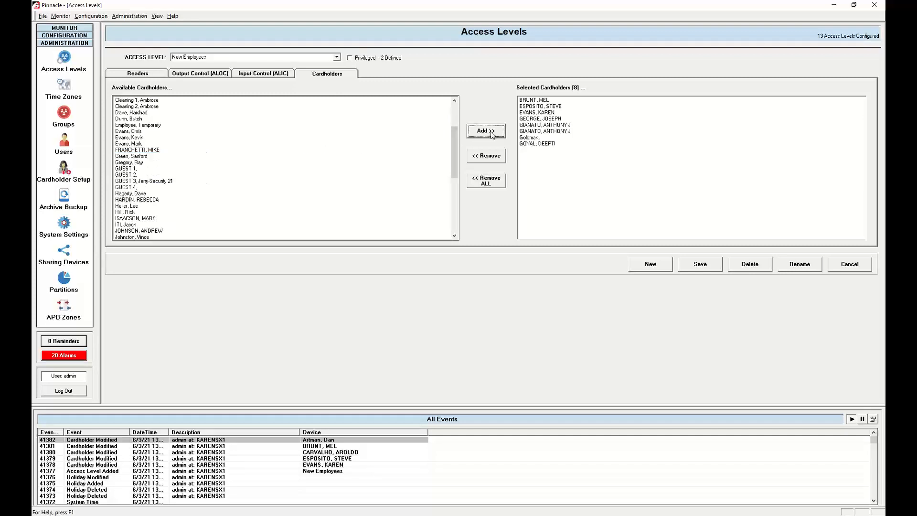
left_click(530, 137)
left_click(491, 158)
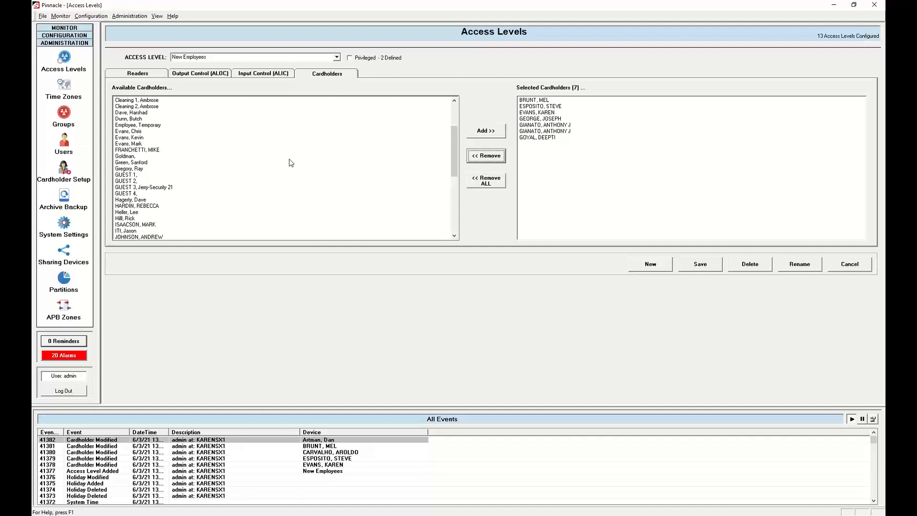
Step: Assign the 4th Floor Button and 5th Floor Button outputs to New Employees, and remove the 5th Floor Button
left_click(197, 75)
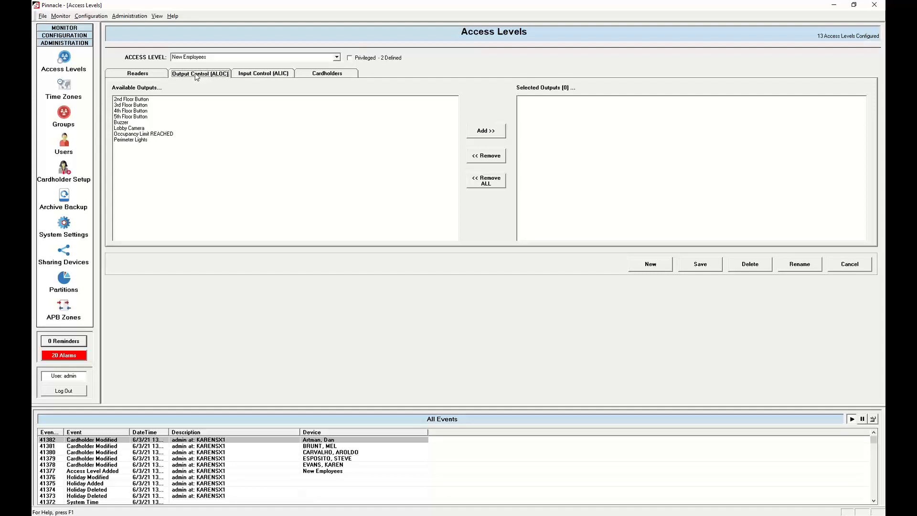
left_click(135, 112)
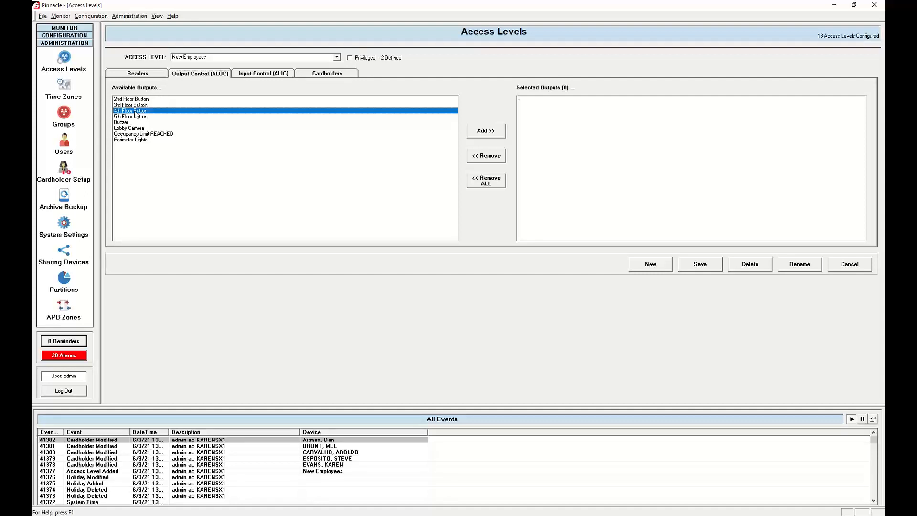
double_click(136, 113)
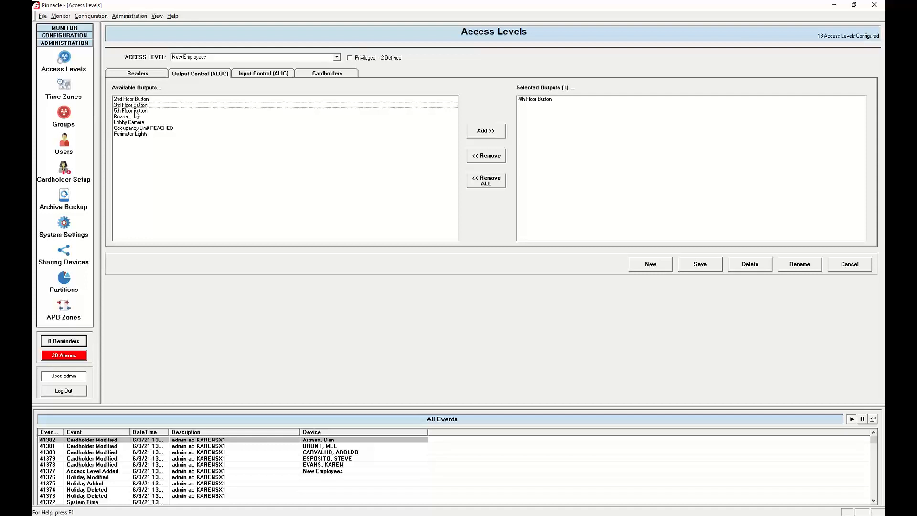
double_click(135, 111)
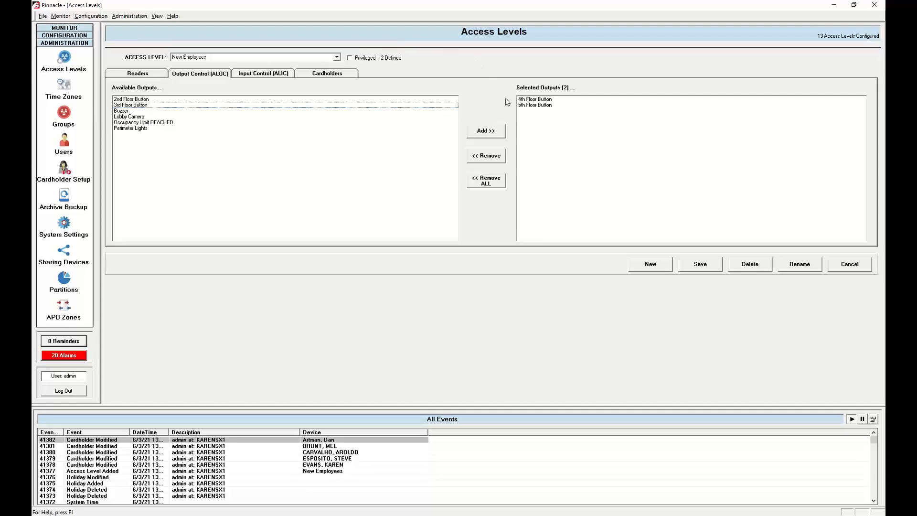
left_click(541, 107)
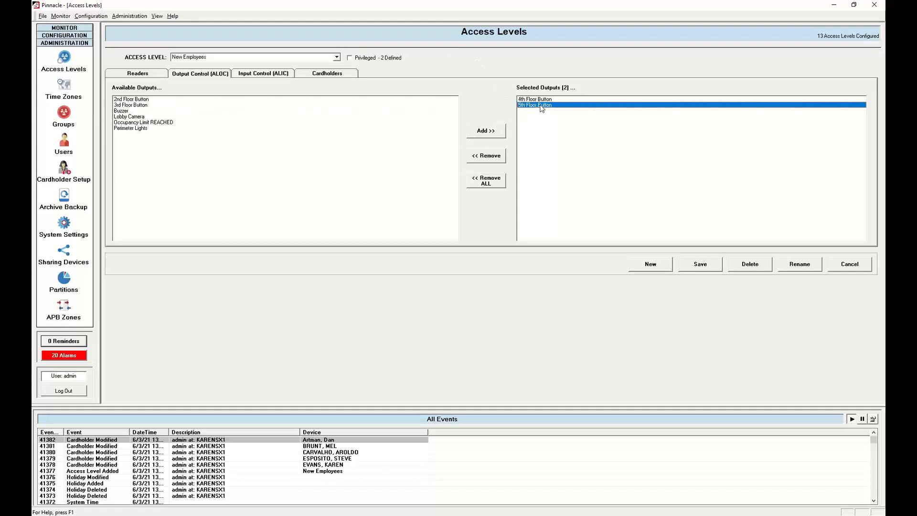
left_click(484, 156)
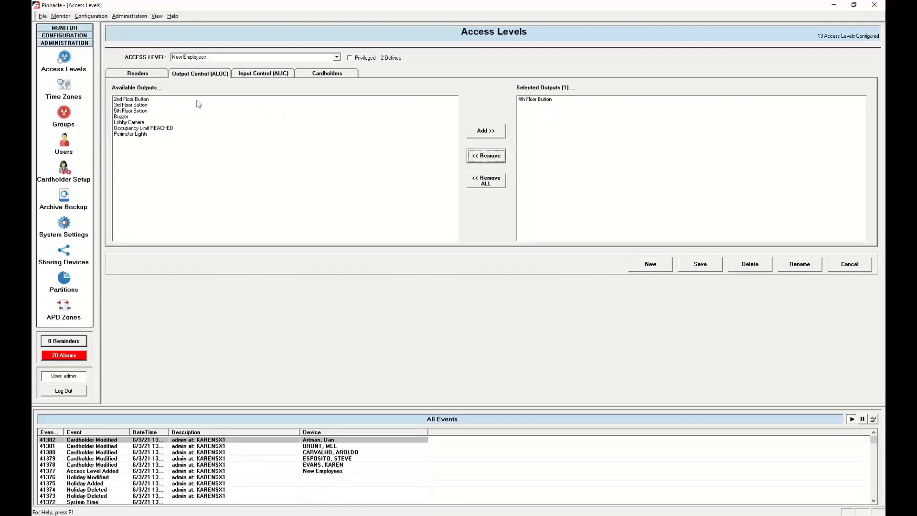
Step: Add the 2nd Floor Button and 3rd Floor Button outputs to New Employees, and clear all its selected outputs
double_click(134, 100)
double_click(133, 101)
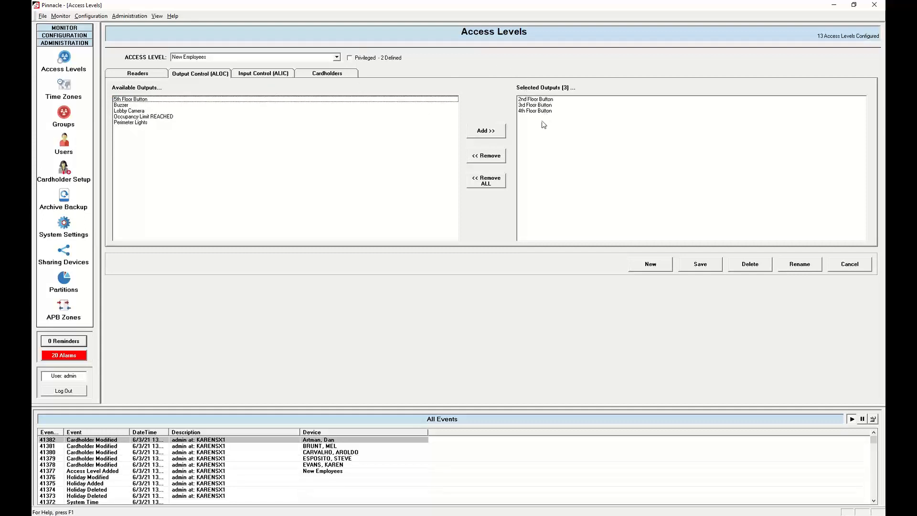
left_click(486, 184)
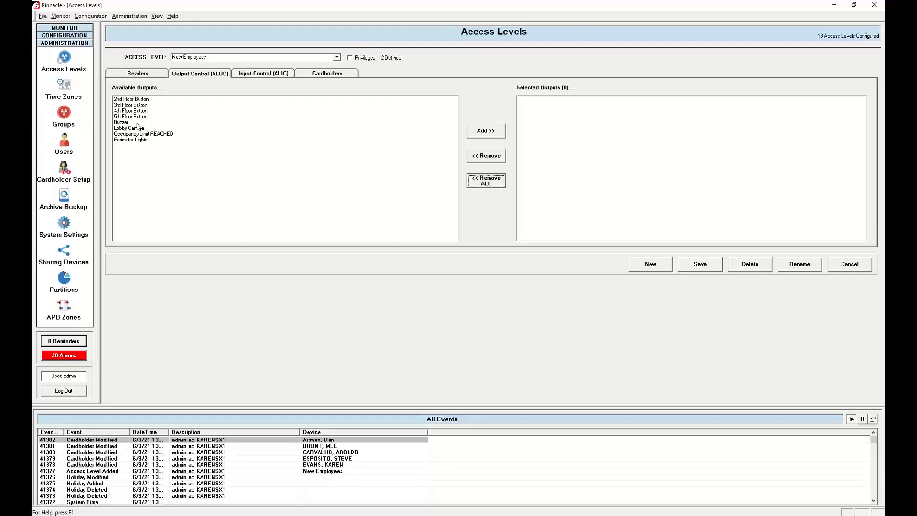
Step: Assign the Motion Sensor input to New Employees under input control and save the access level
left_click(273, 76)
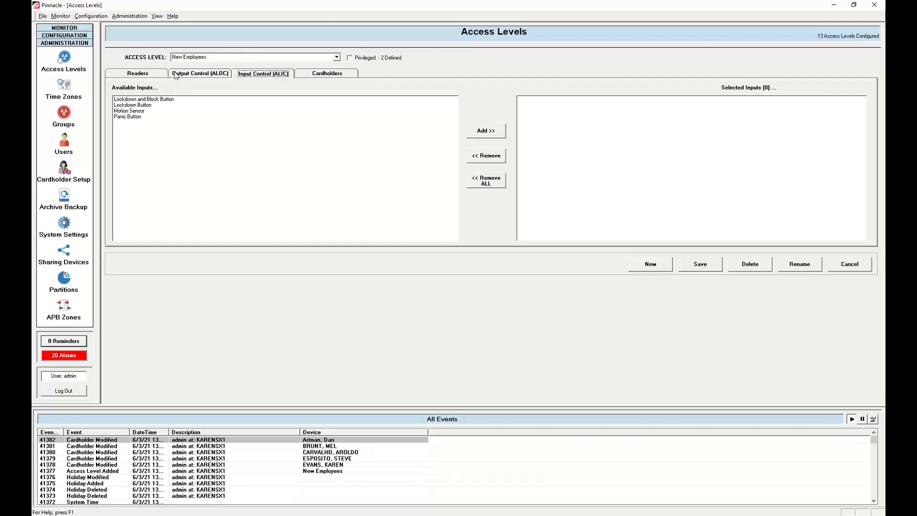
left_click(128, 113)
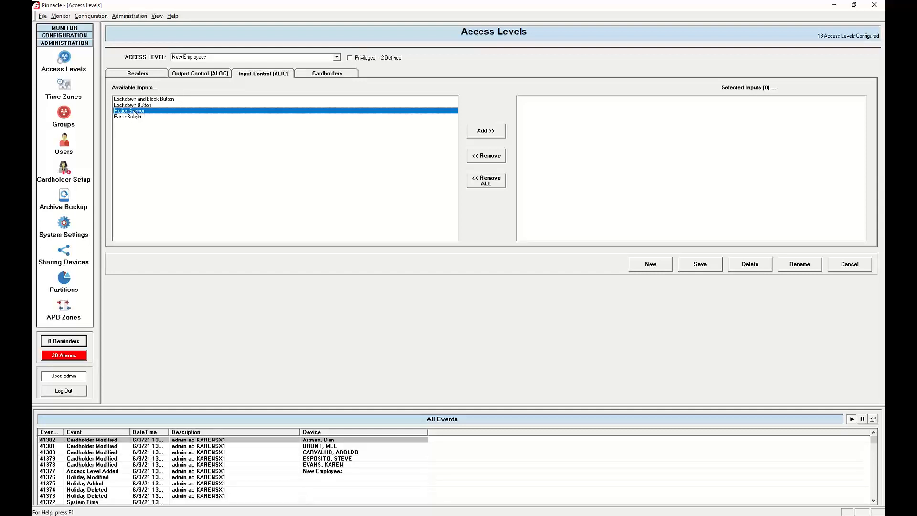
double_click(134, 114)
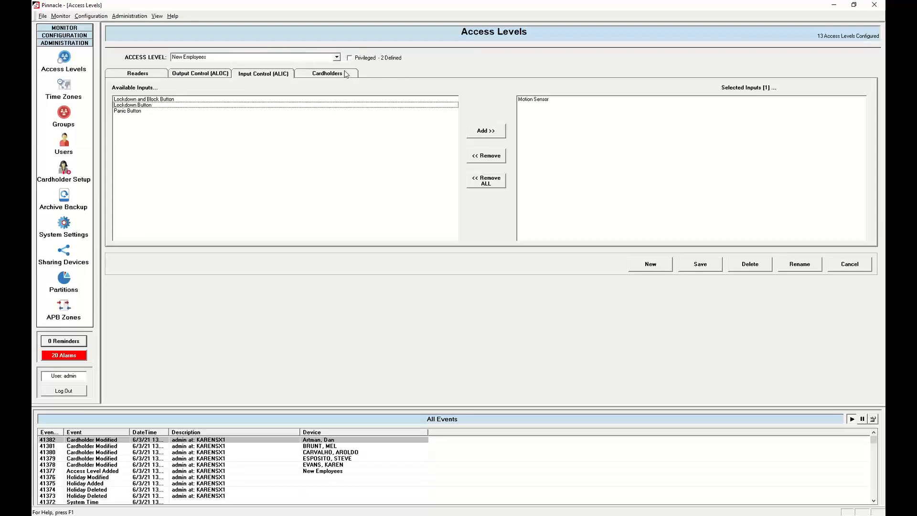
left_click(337, 57)
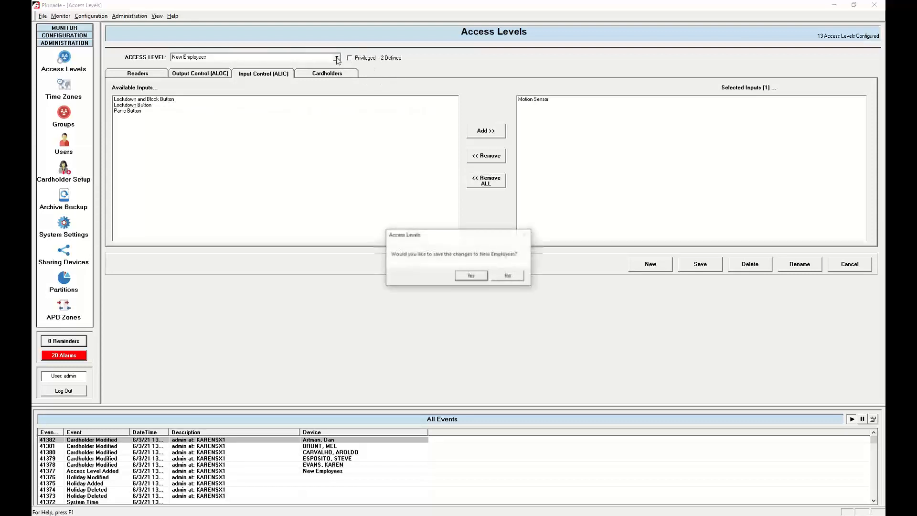
left_click(470, 276)
left_click(484, 276)
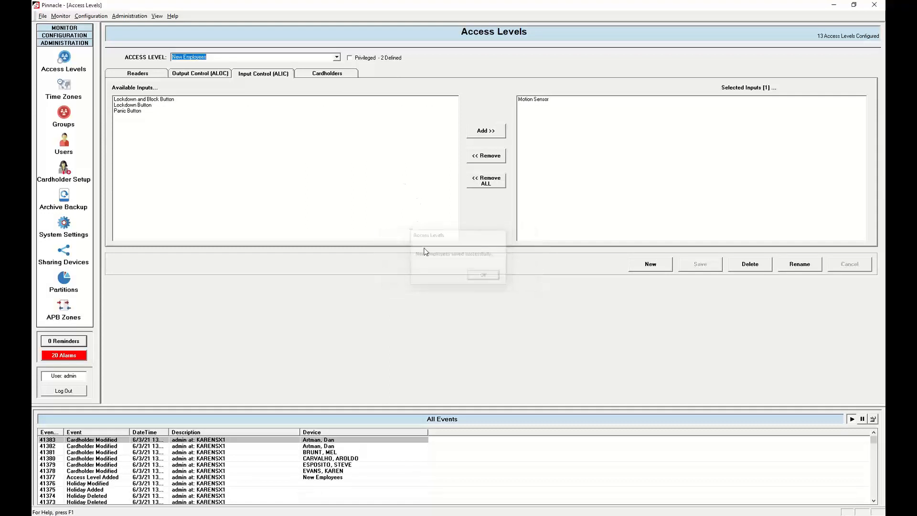
Step: Examine the Privileged setting of the All Readers, 24/7 and First Responders access levels
left_click(337, 57)
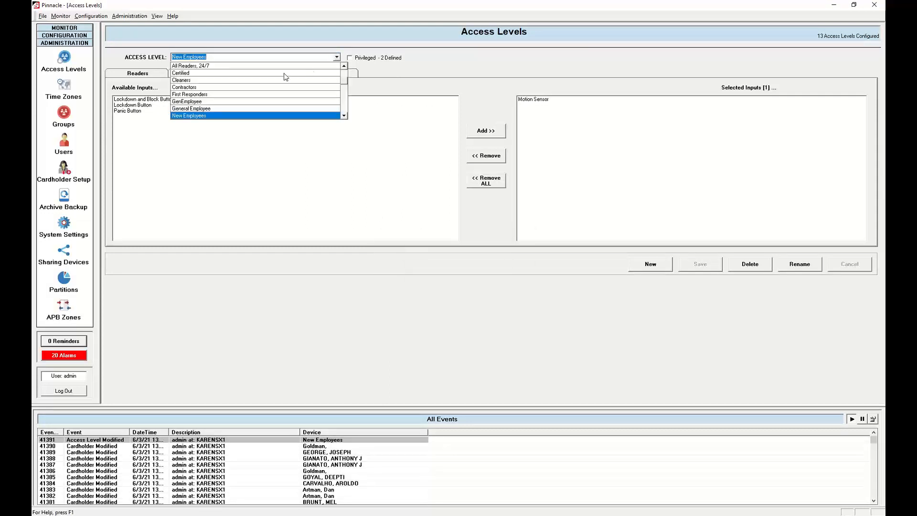
left_click(191, 69)
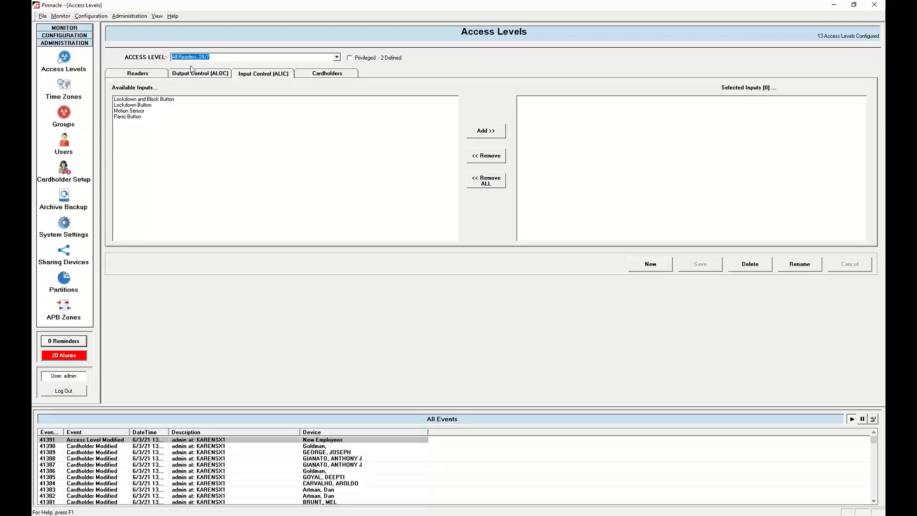
left_click(337, 57)
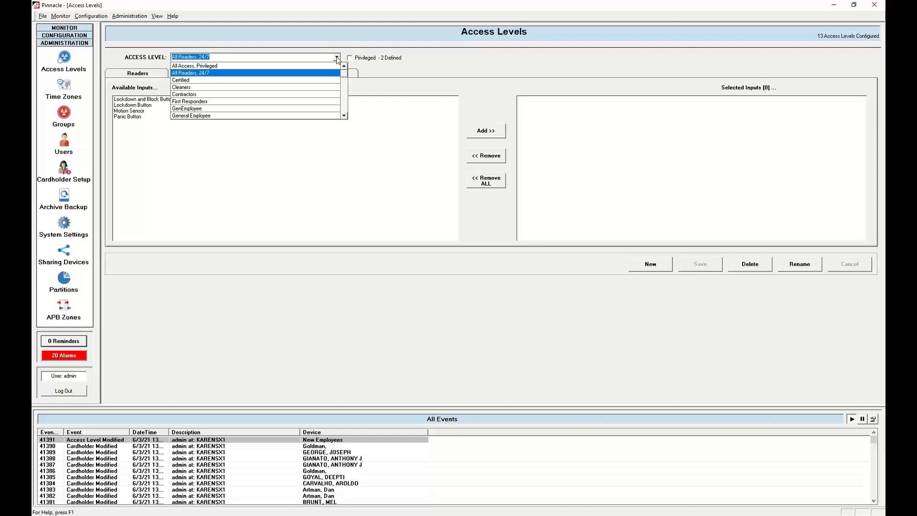
left_click(210, 102)
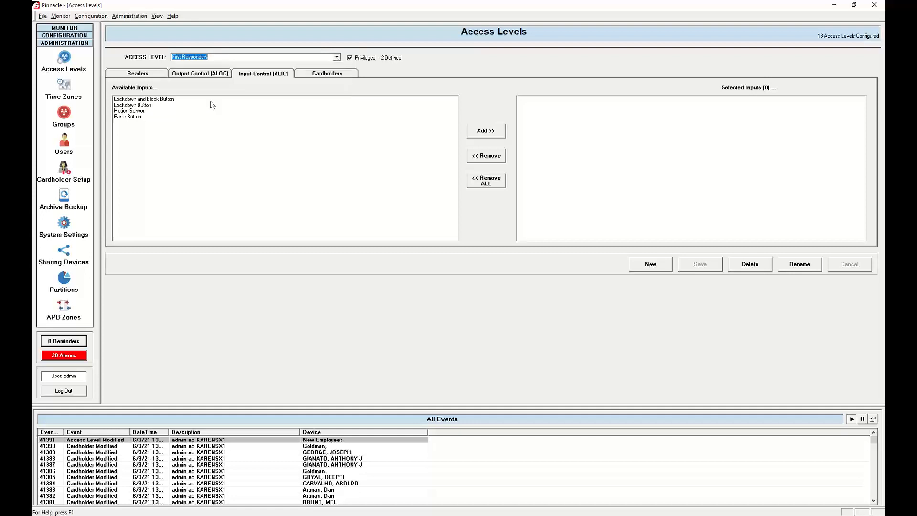
Step: Save First Responders with the Privileged option enabled, and open the All Access, Privileged access level
left_click(350, 57)
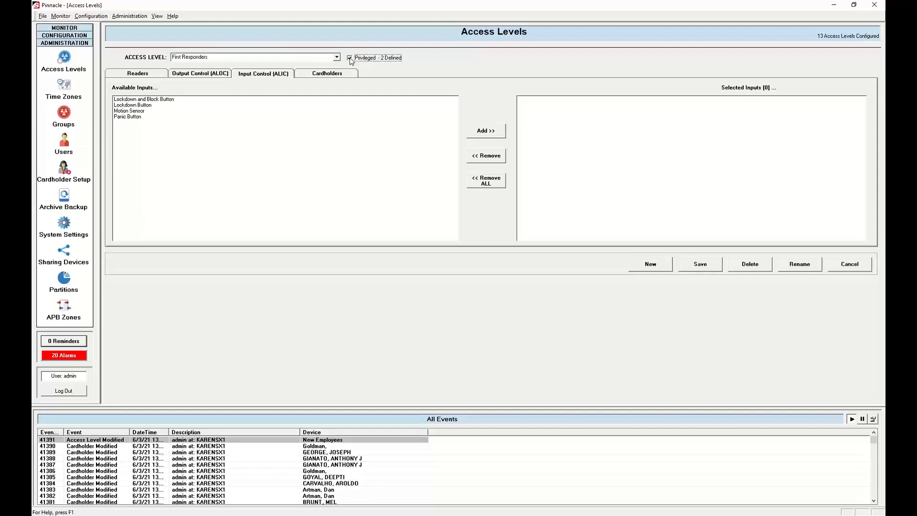
left_click(337, 58)
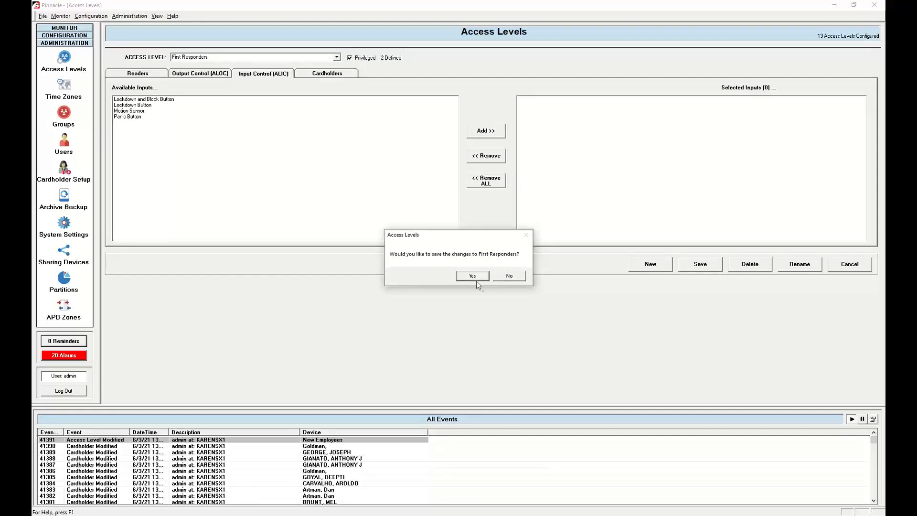
left_click(473, 276)
left_click(492, 279)
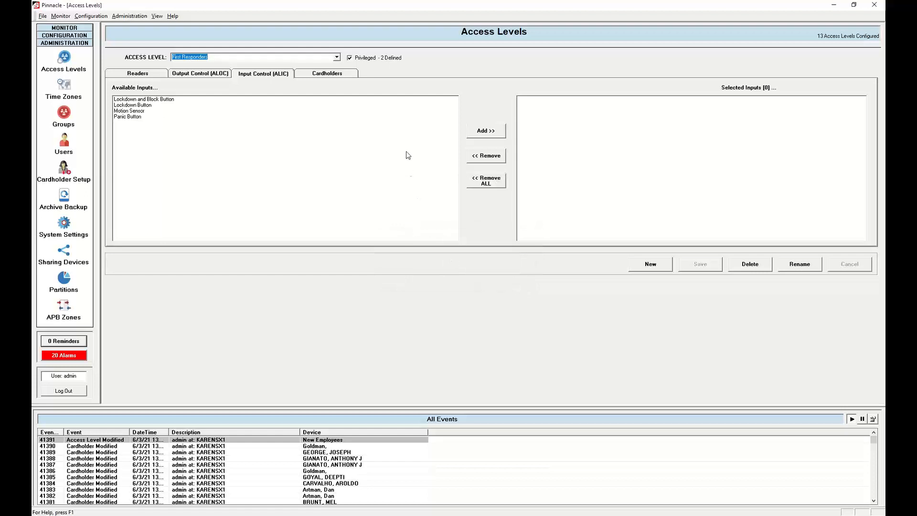
left_click(336, 57)
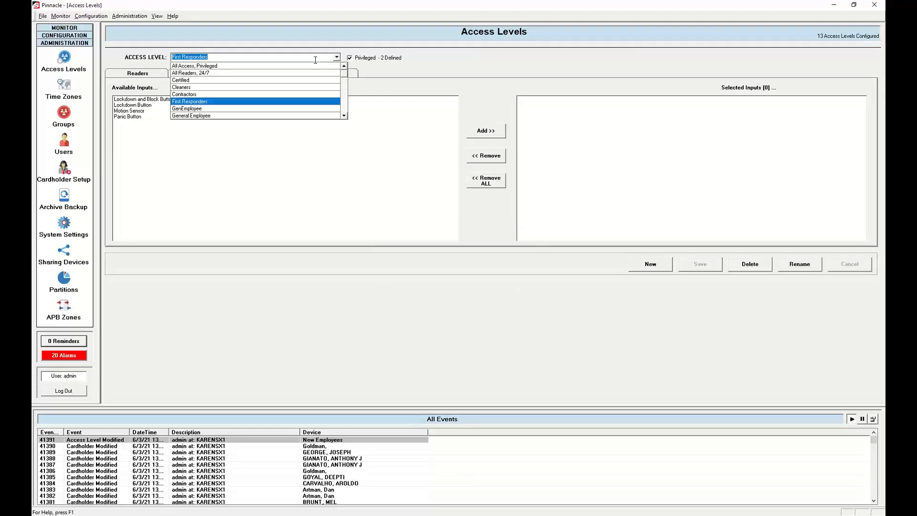
left_click(224, 66)
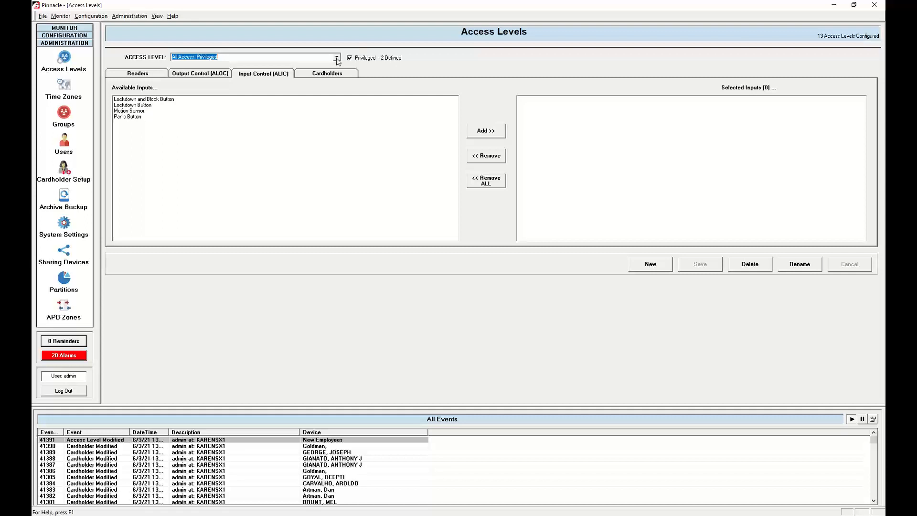
Step: Select every reader in the All Readers group in User Actions and block them
left_click(64, 29)
left_click(64, 103)
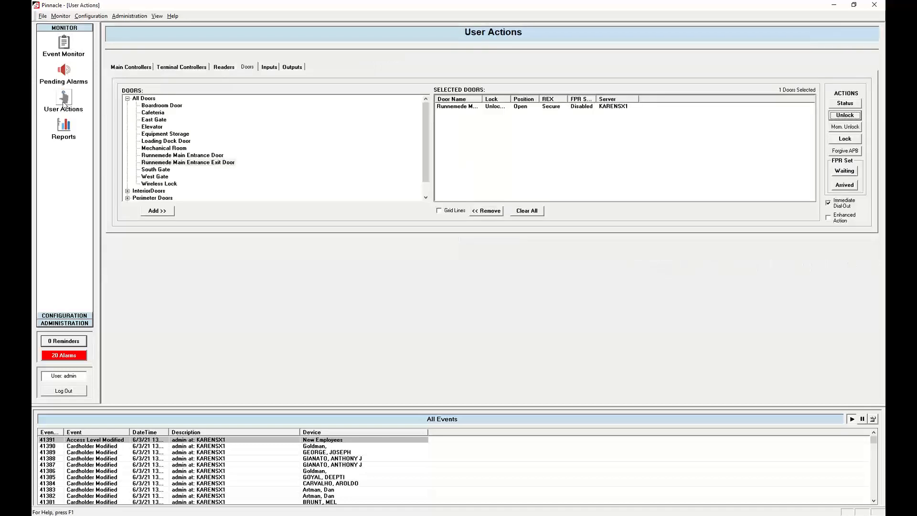
left_click(223, 67)
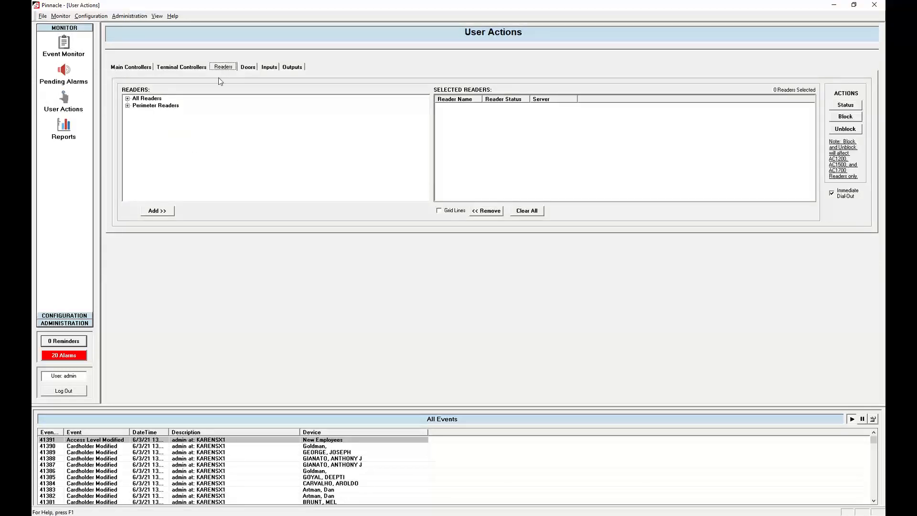
left_click(128, 98)
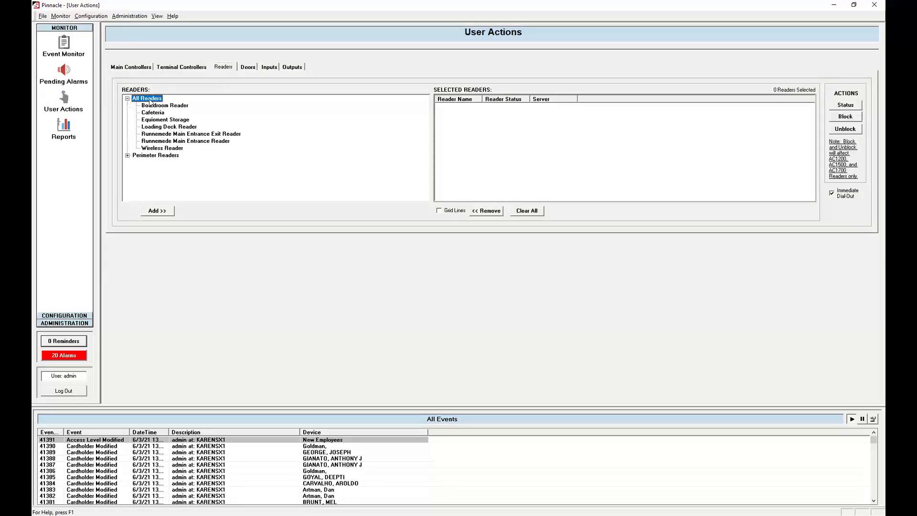
double_click(150, 99)
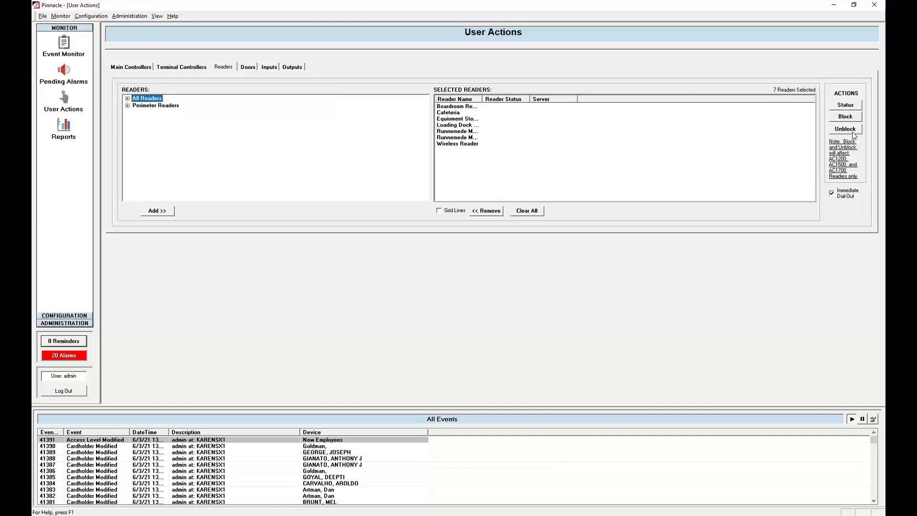
left_click(846, 117)
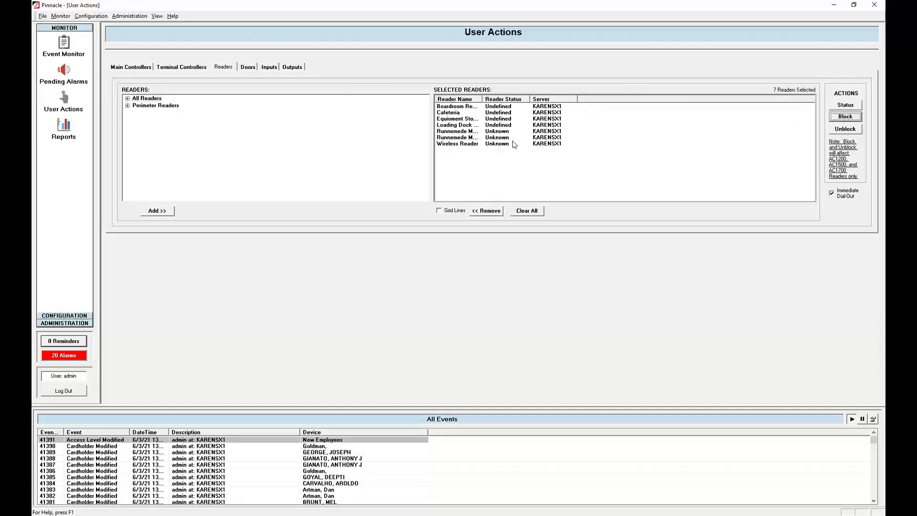
Step: Return to the Access Levels screen
left_click(71, 315)
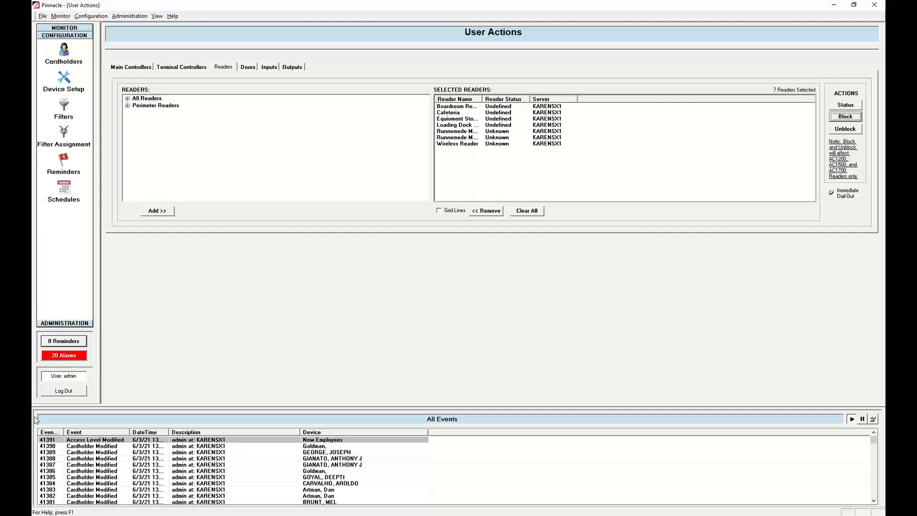
left_click(72, 324)
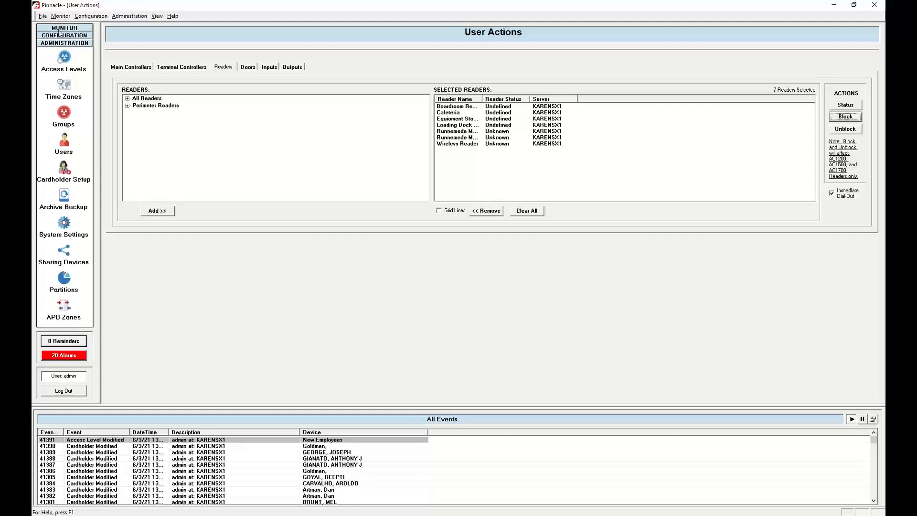
left_click(65, 59)
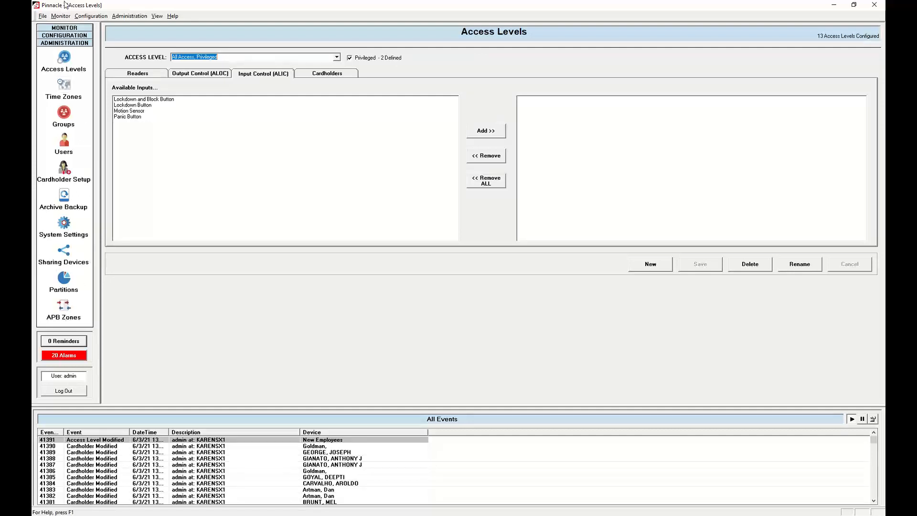
Step: Create a new event filter named "june 3"
left_click(62, 36)
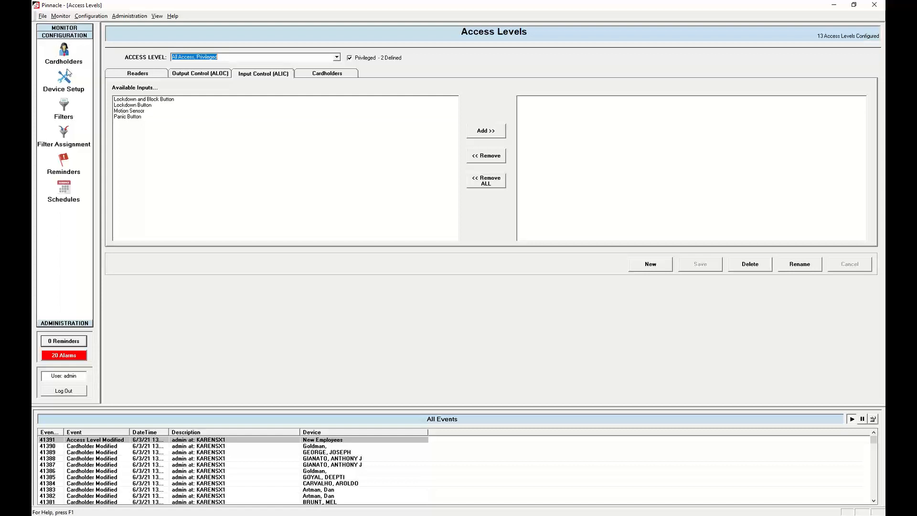
left_click(65, 109)
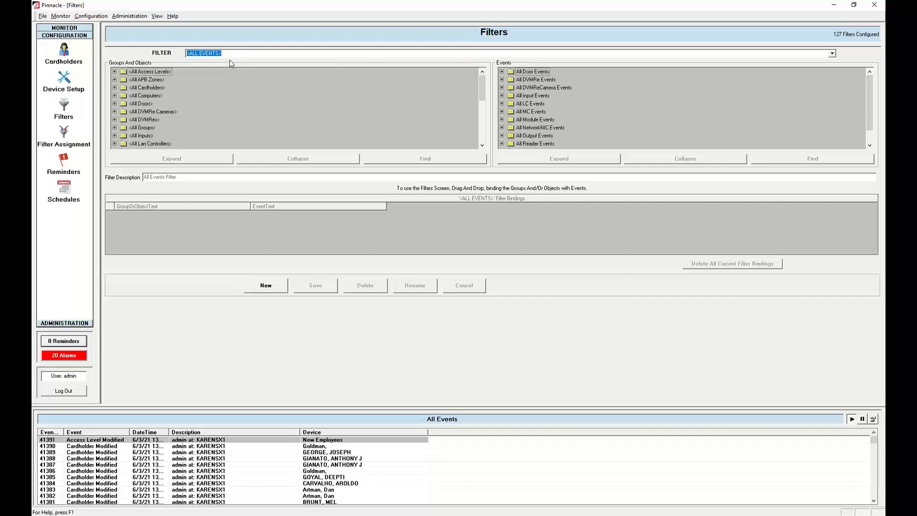
left_click(266, 285)
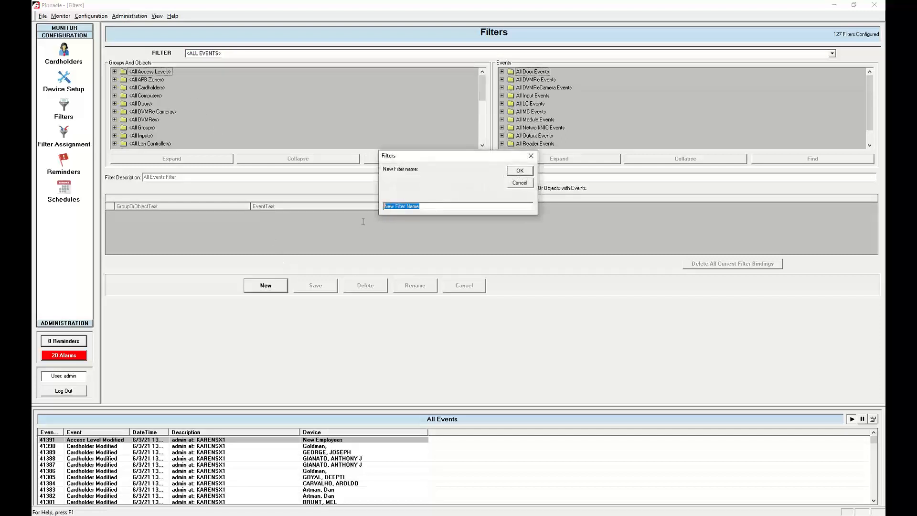
type("une 3")
left_click(522, 171)
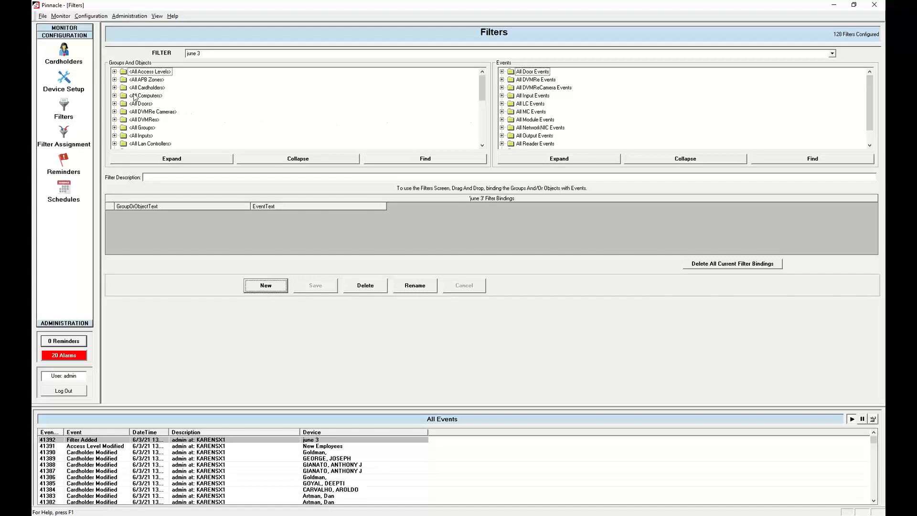
Step: Expand the All Doors group and review the individual doors available for the filter
left_click(115, 104)
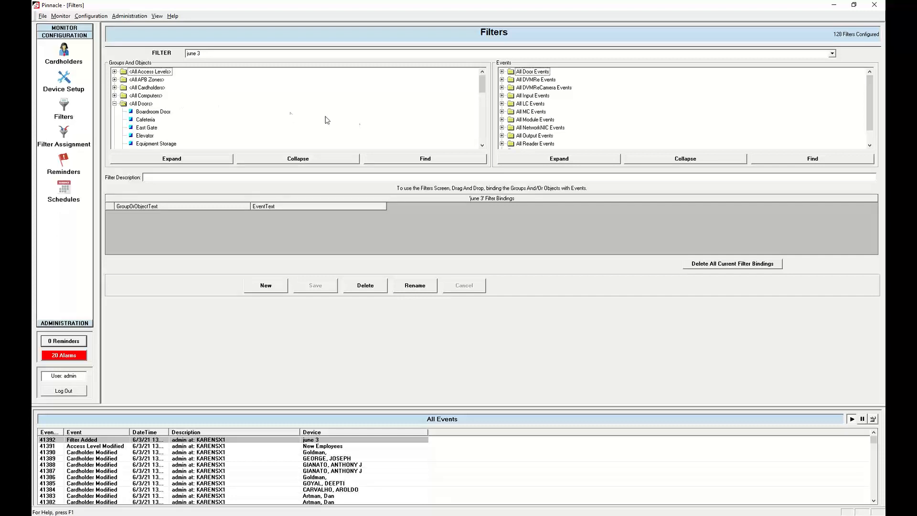
left_click(482, 145)
left_click(482, 146)
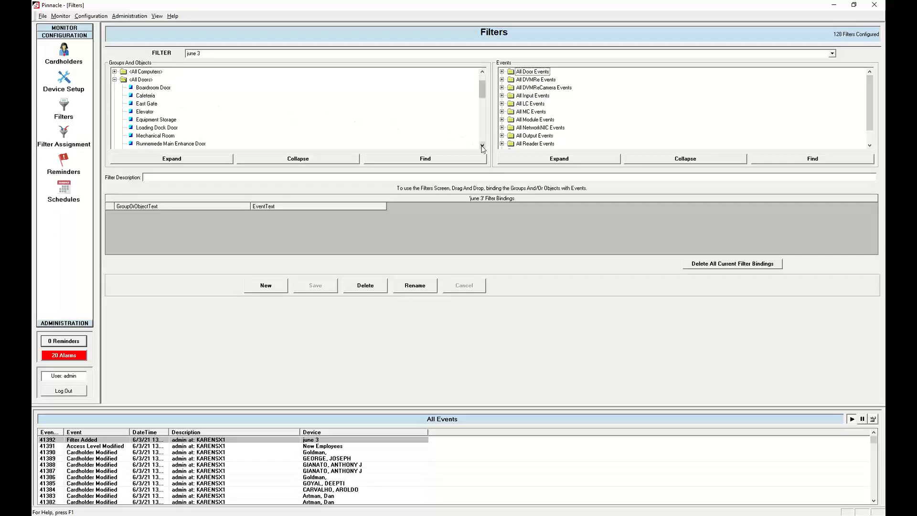
left_click(482, 146)
left_click(483, 145)
left_click(482, 146)
left_click(482, 146)
left_click(482, 145)
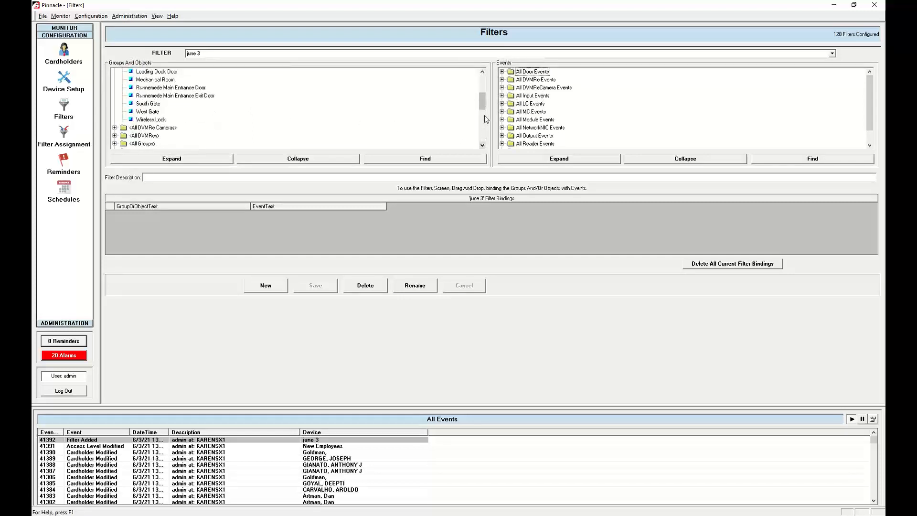
left_click_drag(483, 104, 482, 92)
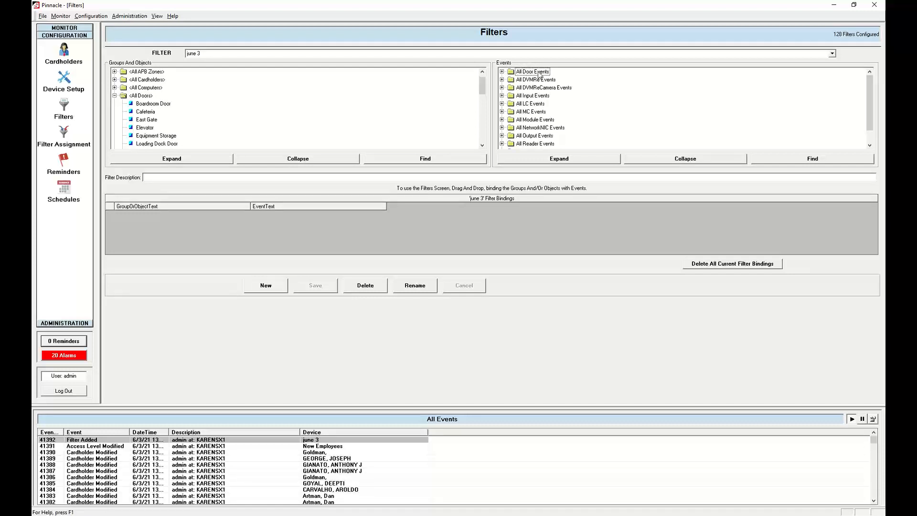
Step: Examine the event types under All Door Events, and collapse both the door events and the All Doors group
left_click(503, 72)
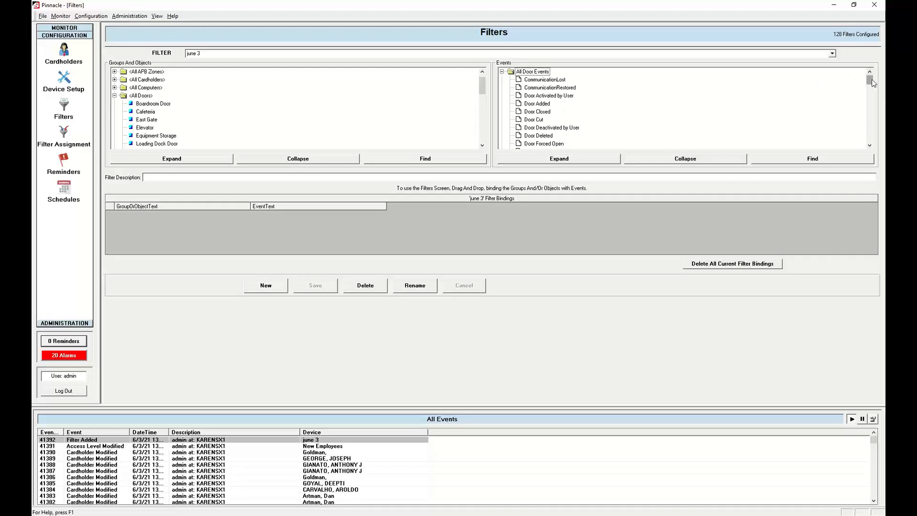
left_click_drag(873, 79, 867, 79)
left_click_drag(870, 79, 870, 81)
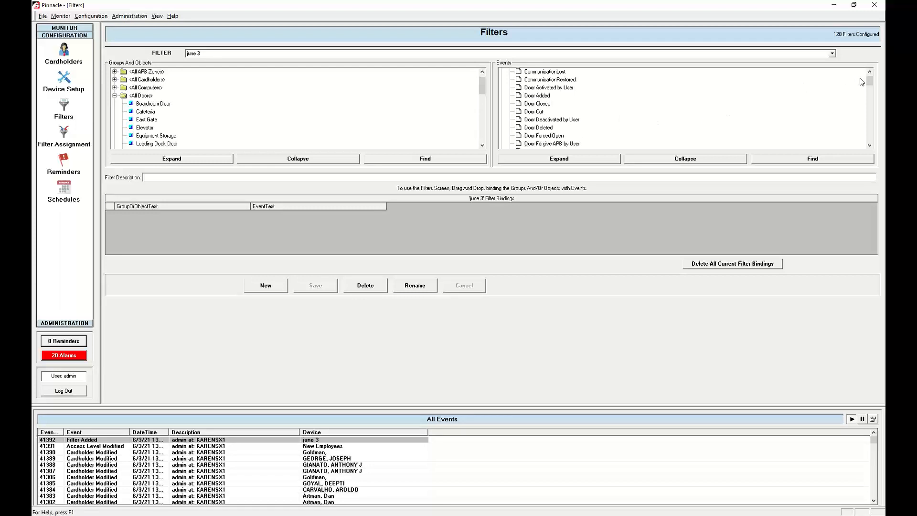
scroll(871, 83, "down", 2)
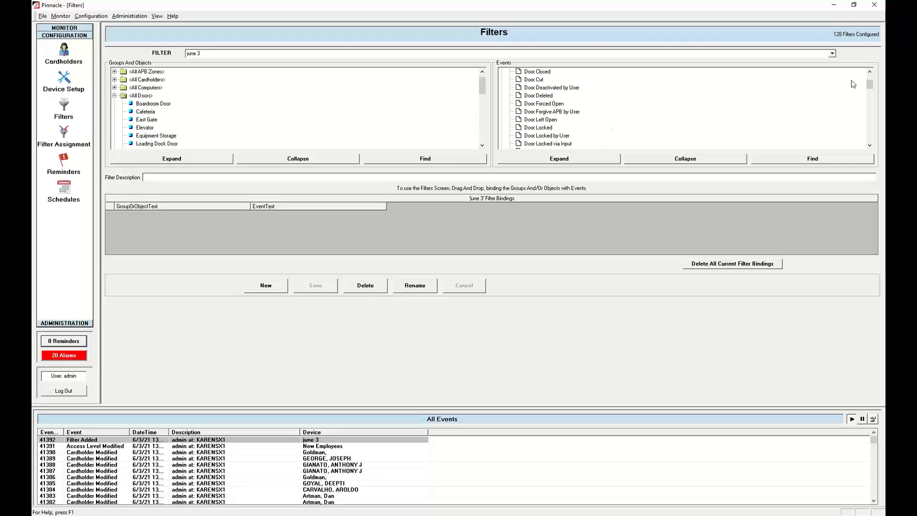
left_click_drag(872, 86, 872, 89)
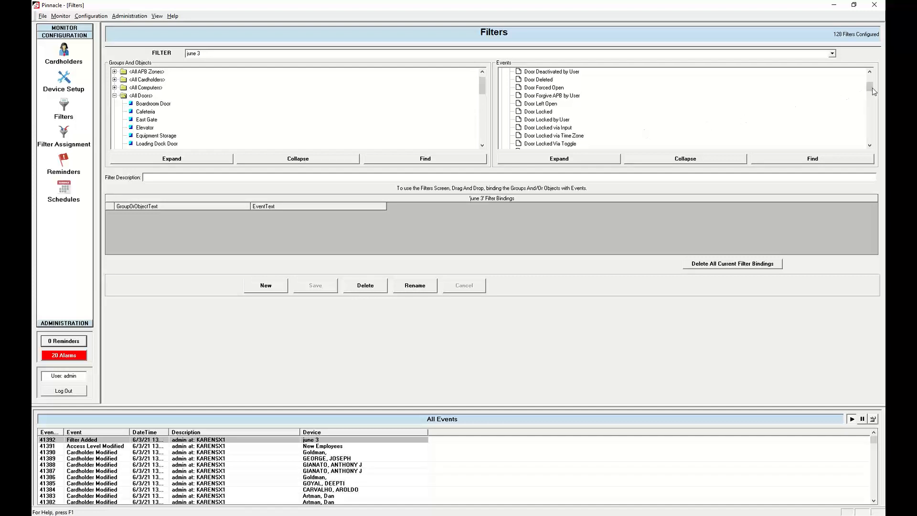
left_click_drag(873, 87, 872, 91)
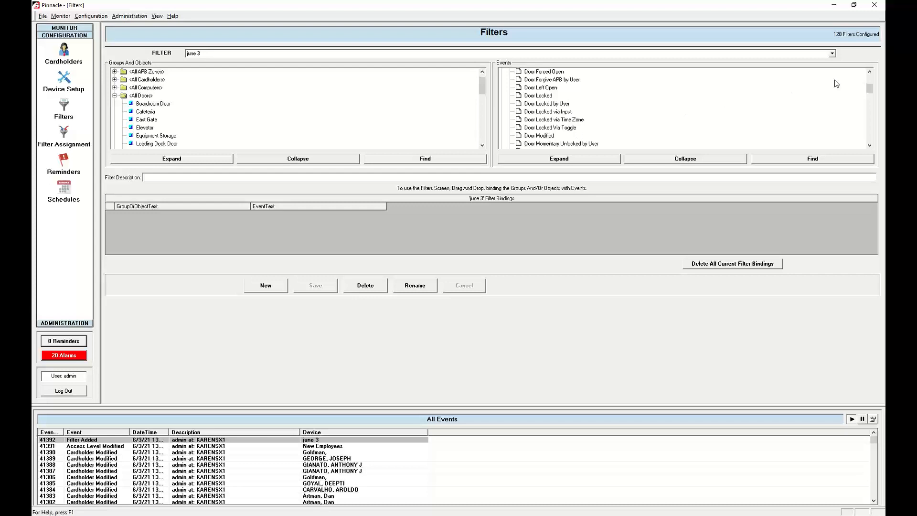
left_click_drag(871, 89, 871, 94)
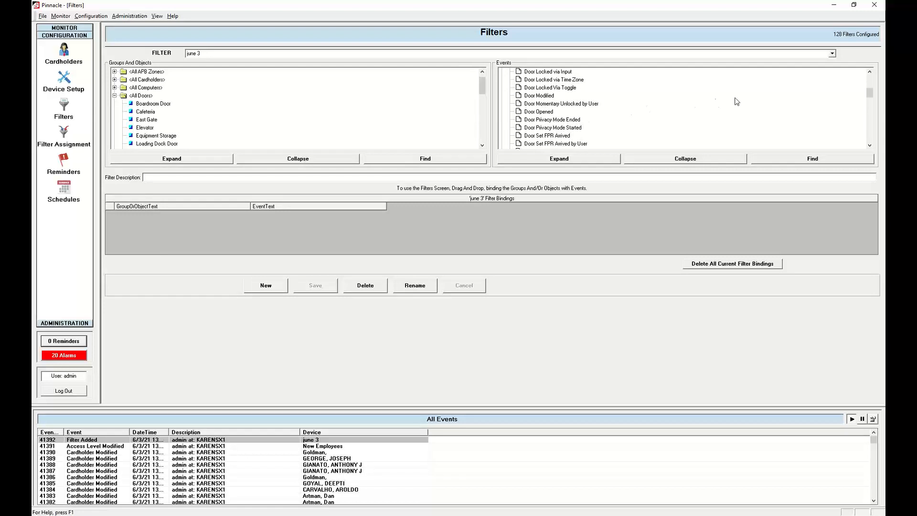
left_click_drag(870, 92, 872, 94)
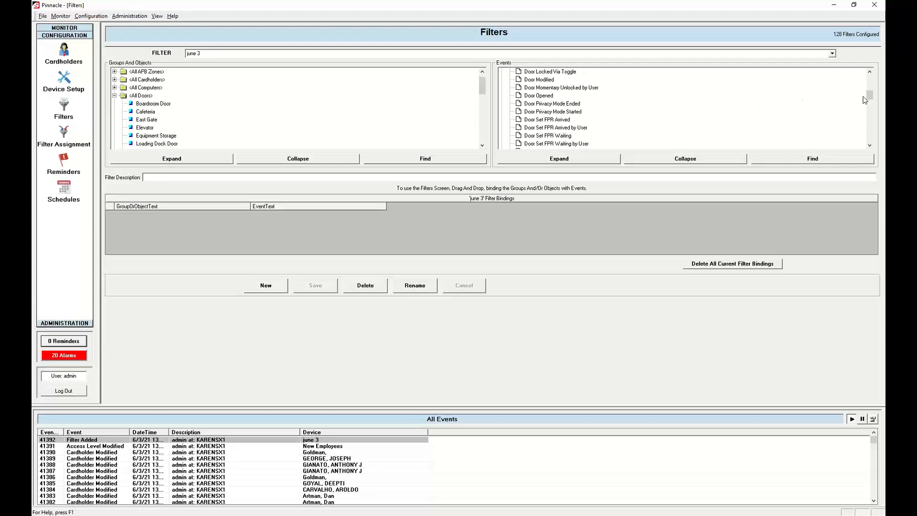
mouse_move(871, 98)
left_mouse_down()
mouse_move(885, 132)
mouse_move(871, 91)
left_mouse_up()
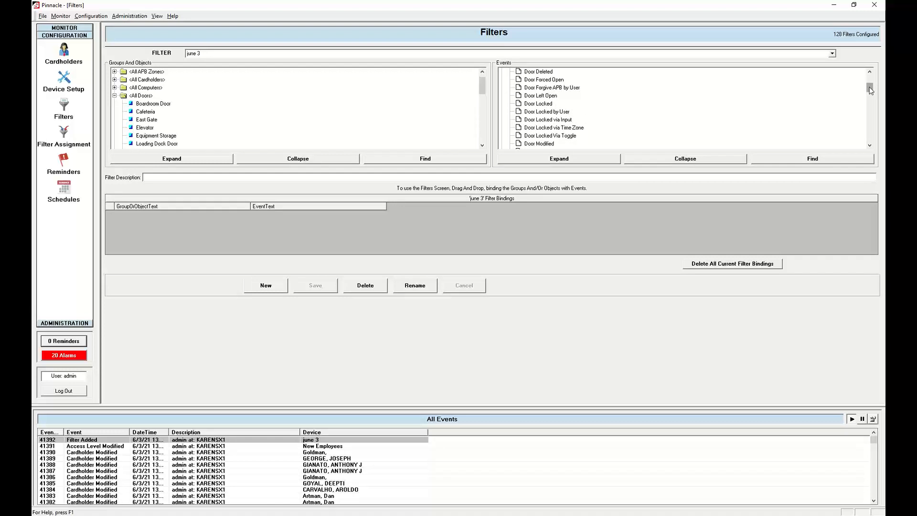
left_click_drag(871, 91, 871, 81)
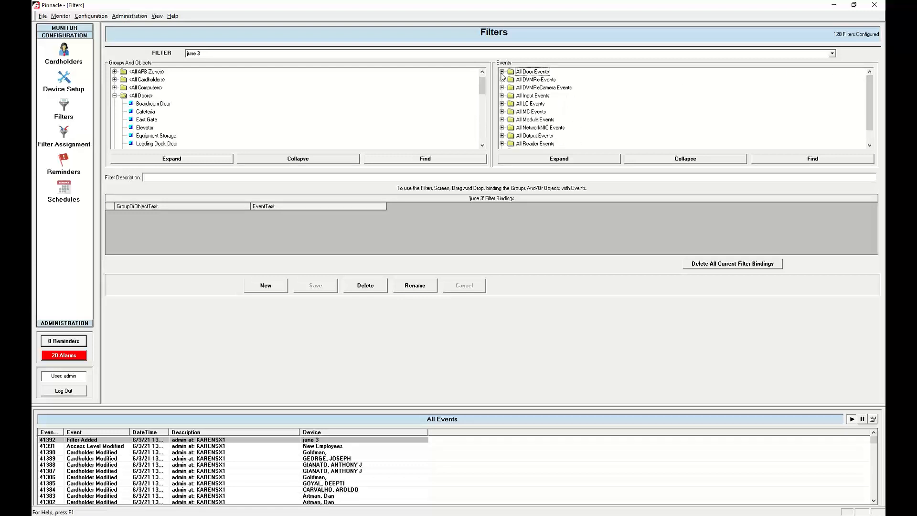
left_click(502, 72)
left_click(115, 96)
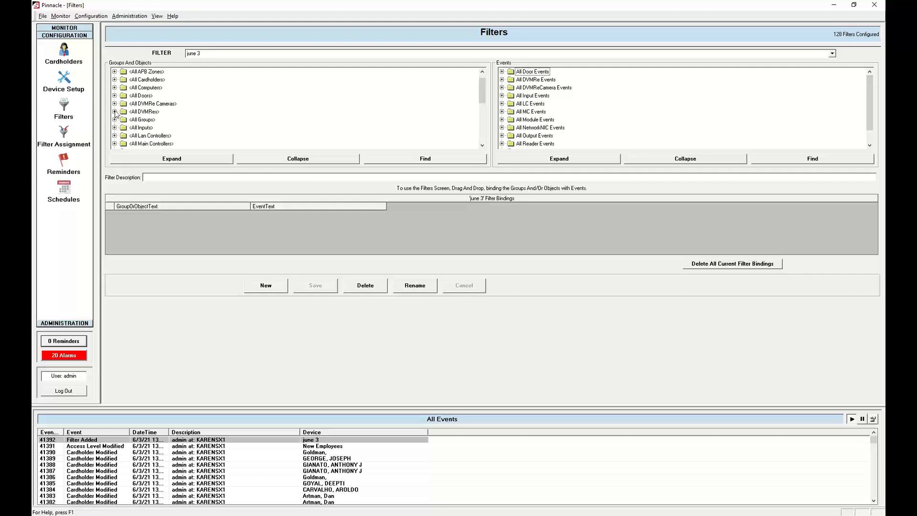
Step: Expand the All Readers group and review the individual readers in it
left_click(482, 145)
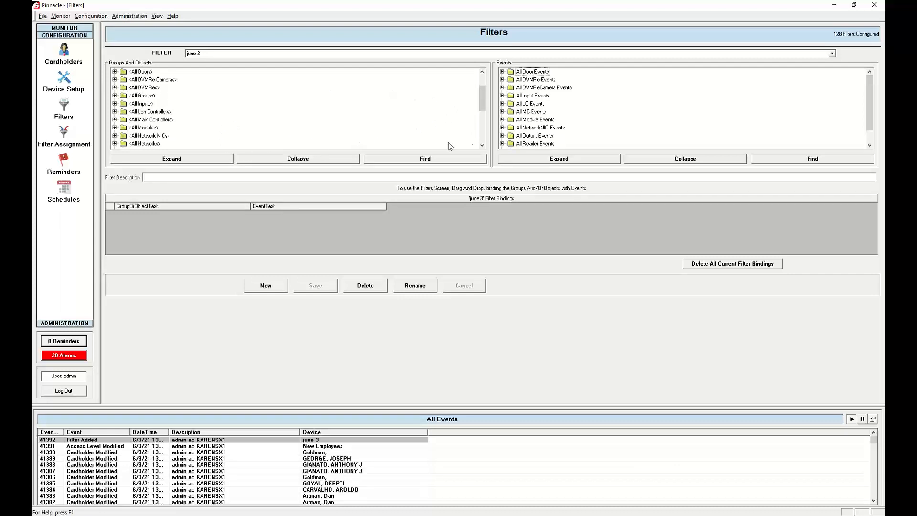
left_click(481, 146)
left_click(482, 146)
left_click(482, 146)
left_click(482, 146)
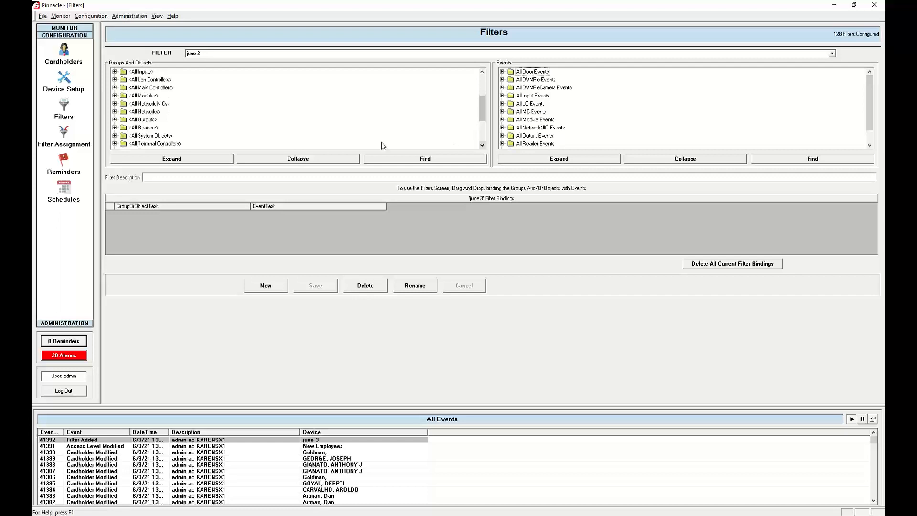
left_click(114, 128)
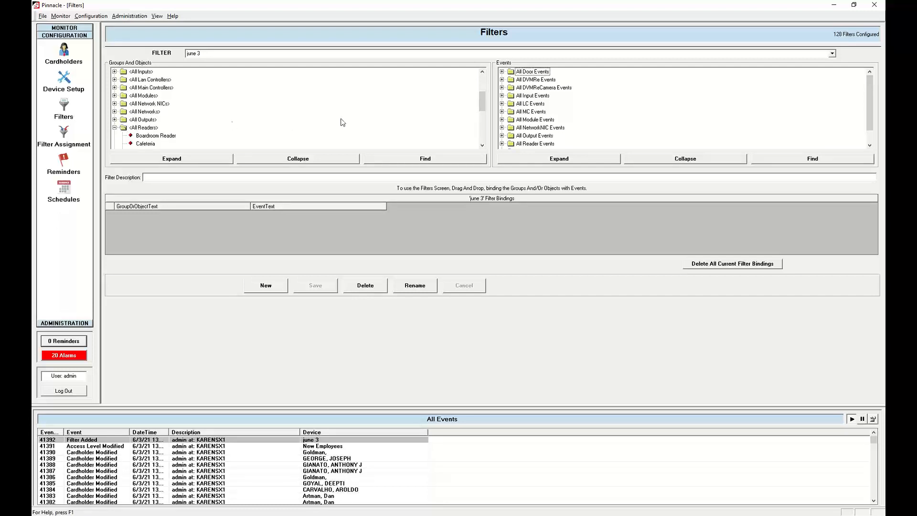
left_click(482, 146)
left_click(482, 146)
left_click(482, 146)
left_click(482, 145)
left_click(482, 146)
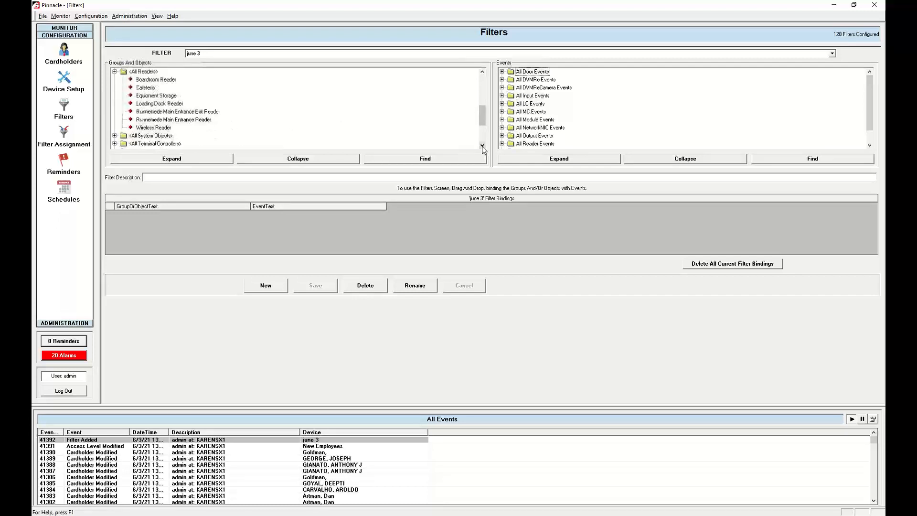
left_click(482, 146)
left_click(482, 145)
left_click_drag(482, 122, 483, 113)
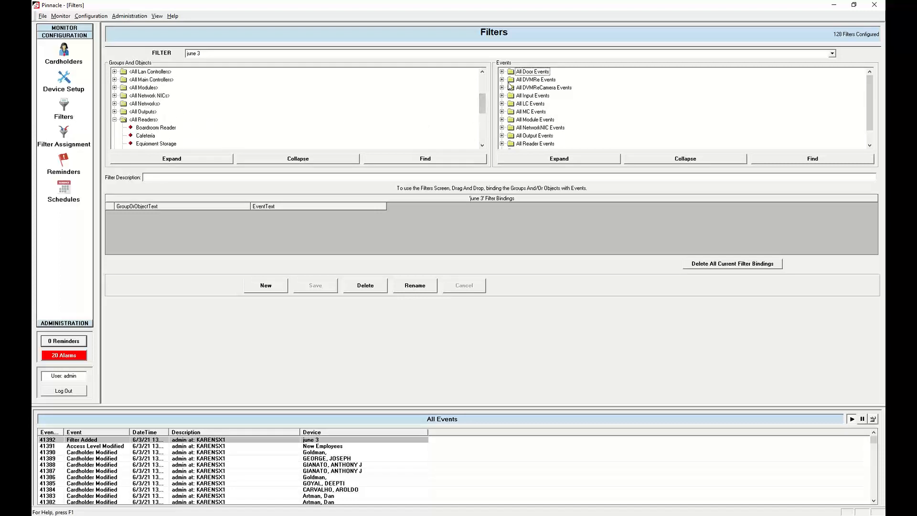
Step: Bind the Admitted event to the Cafeteria reader and All Reader Events to the Boardroom Reader in the june 3 filter
left_click(502, 143)
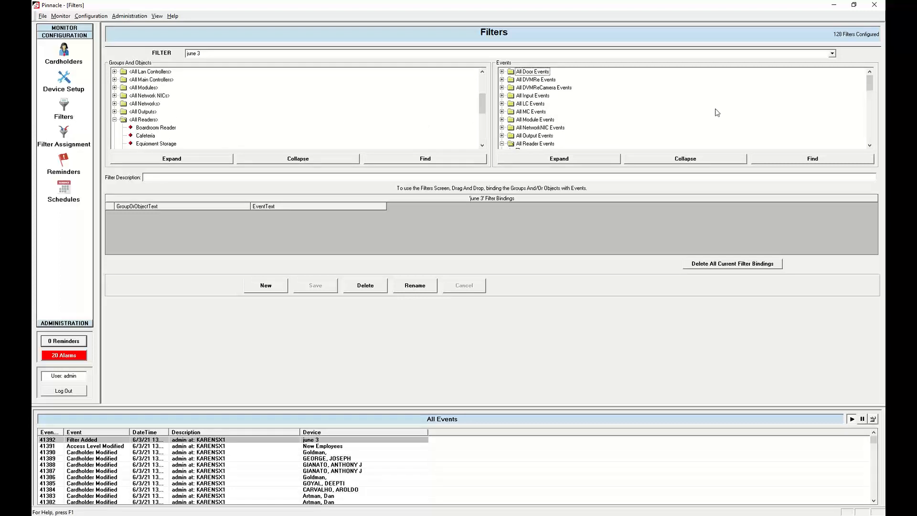
left_click_drag(872, 84, 870, 113)
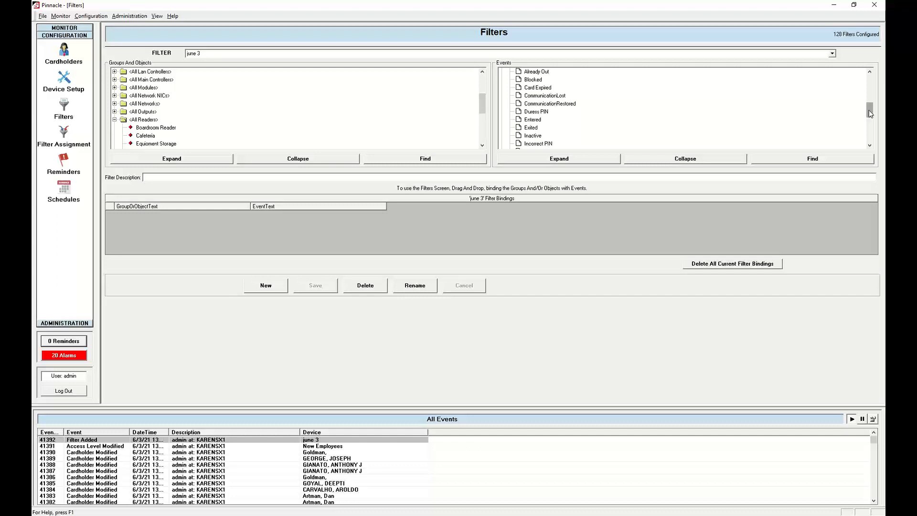
left_click_drag(870, 113, 870, 120)
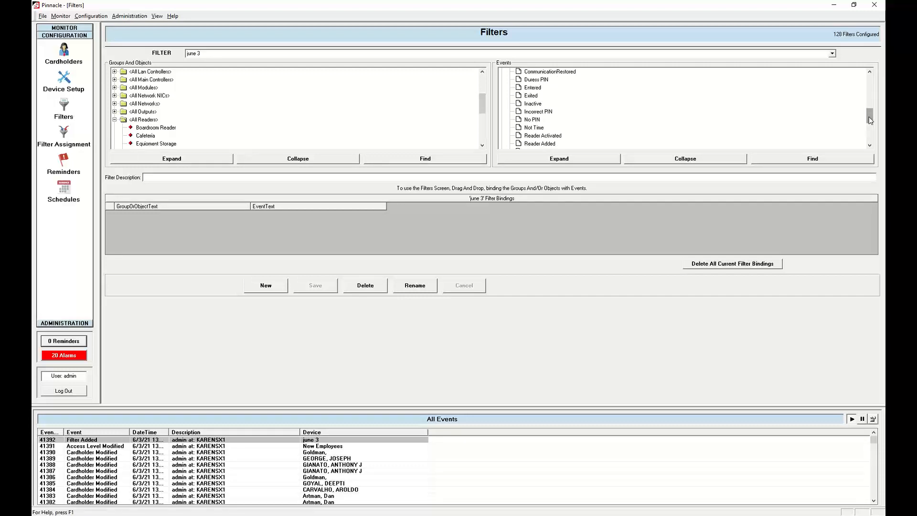
left_click_drag(870, 121, 883, 139)
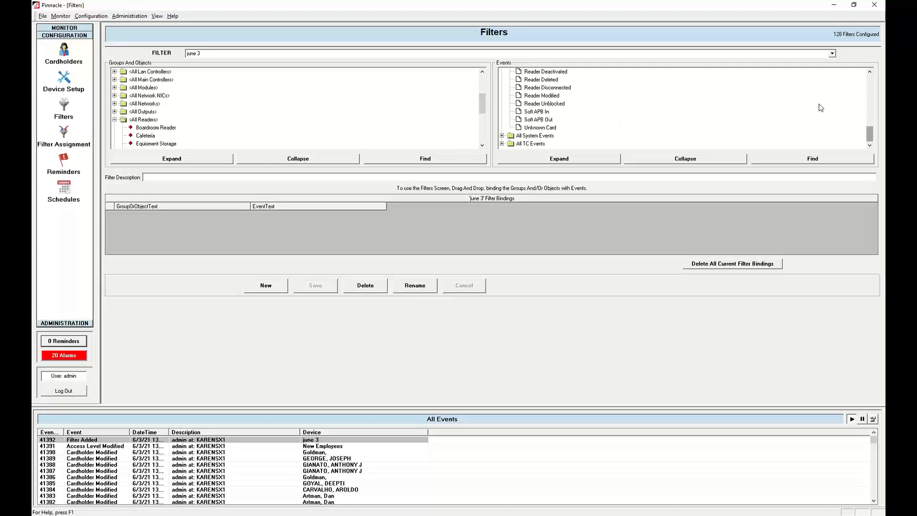
left_click_drag(870, 130, 866, 90)
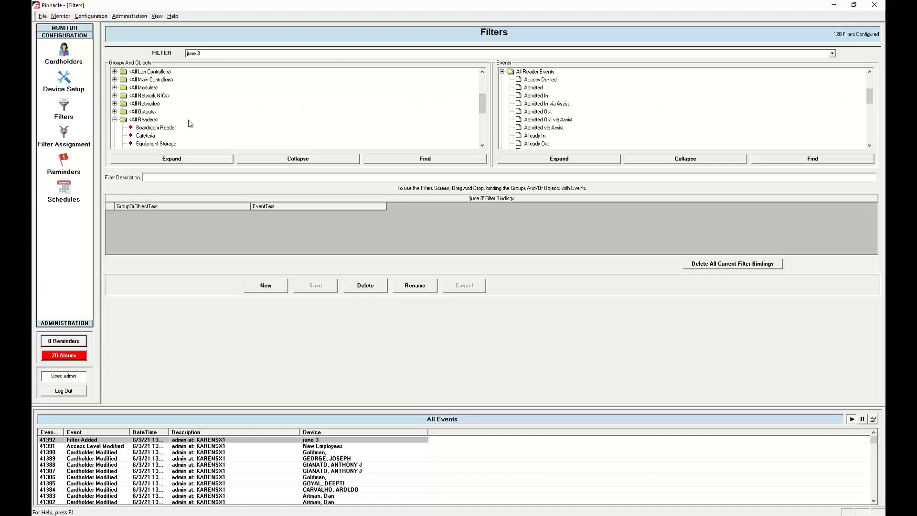
left_click_drag(527, 71, 150, 137)
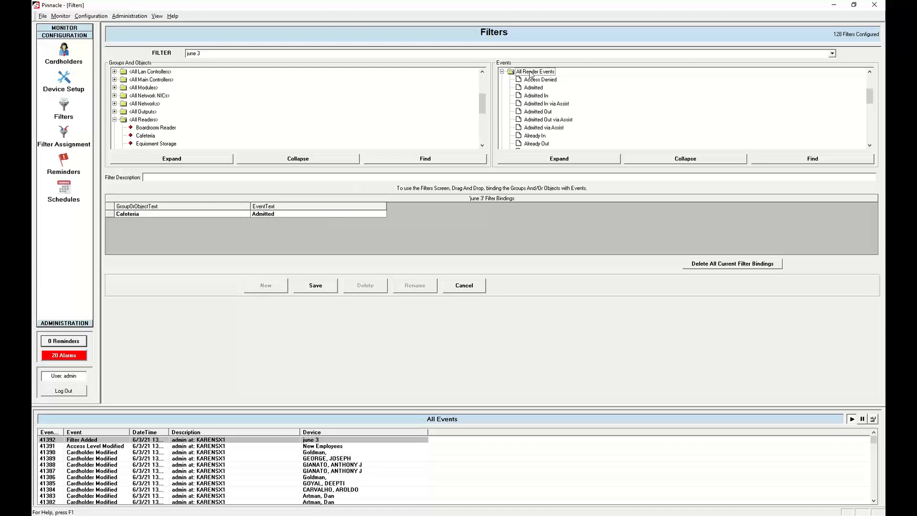
left_click_drag(530, 72, 155, 133)
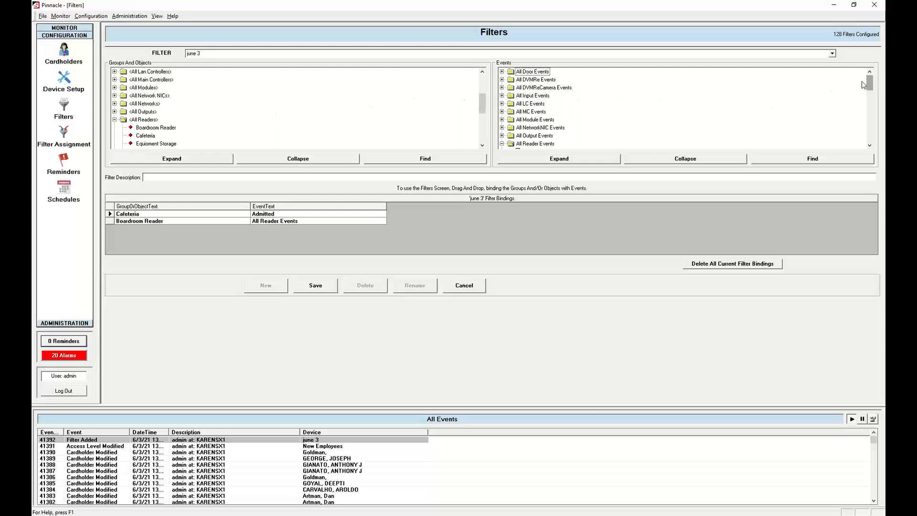
Step: Bind the Blocked, Access Denied, Inactive and Not Time events to the All Readers group
left_click_drag(871, 83, 870, 103)
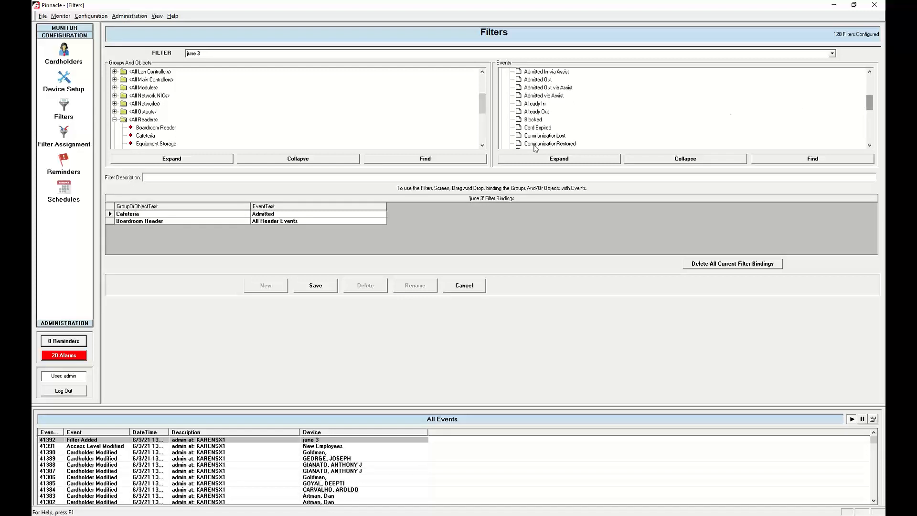
left_click_drag(146, 120, 543, 122)
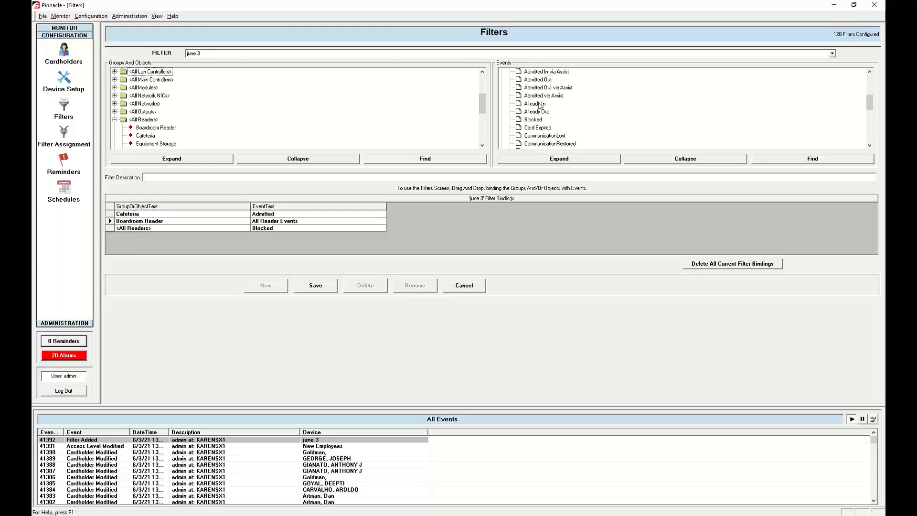
left_click(539, 106)
left_click_drag(870, 102, 870, 95)
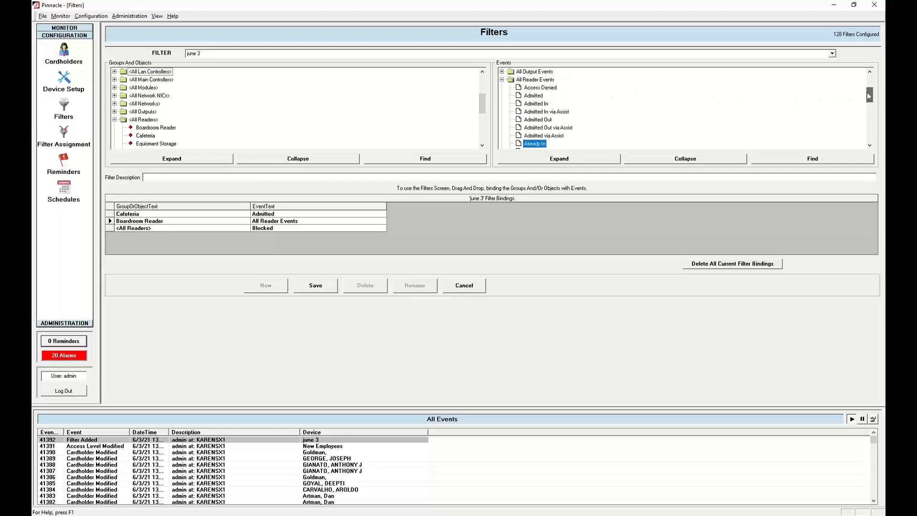
left_click(543, 89)
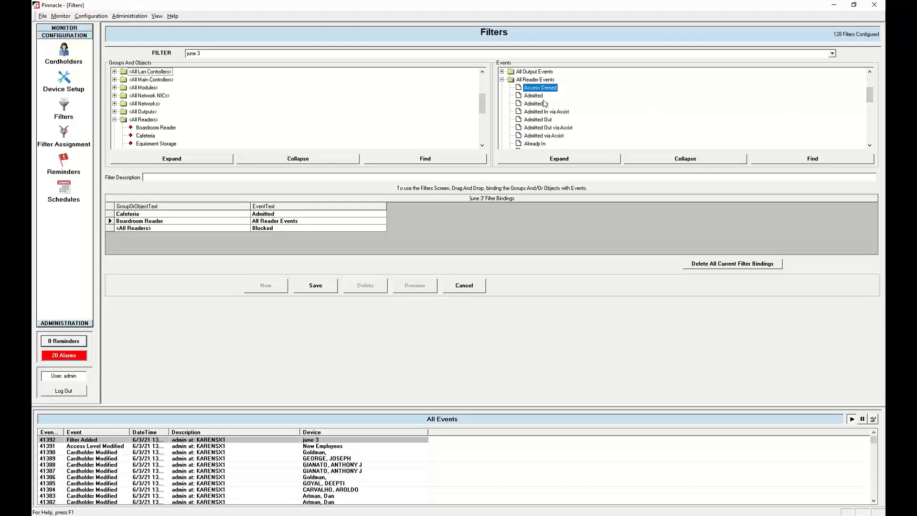
left_click_drag(870, 95, 869, 116)
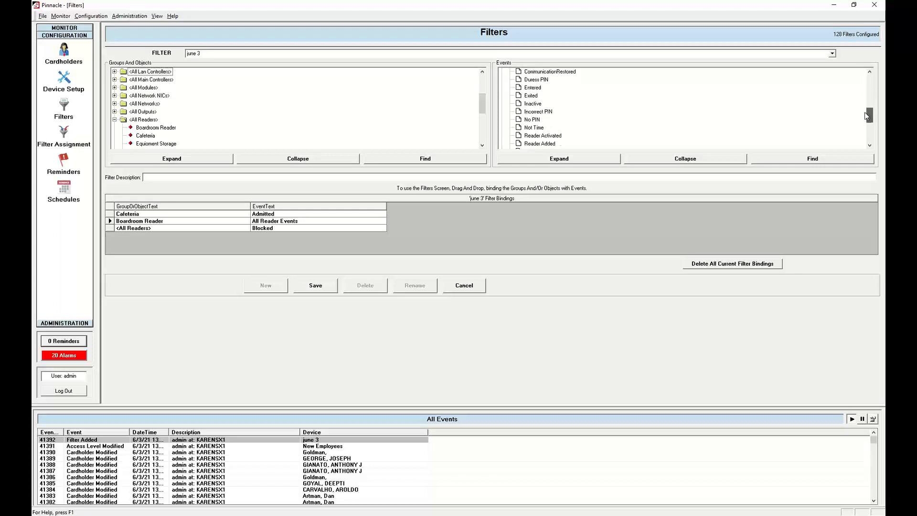
left_click(533, 104)
left_click(543, 128, "ctrl")
left_click_drag(533, 104, 146, 130)
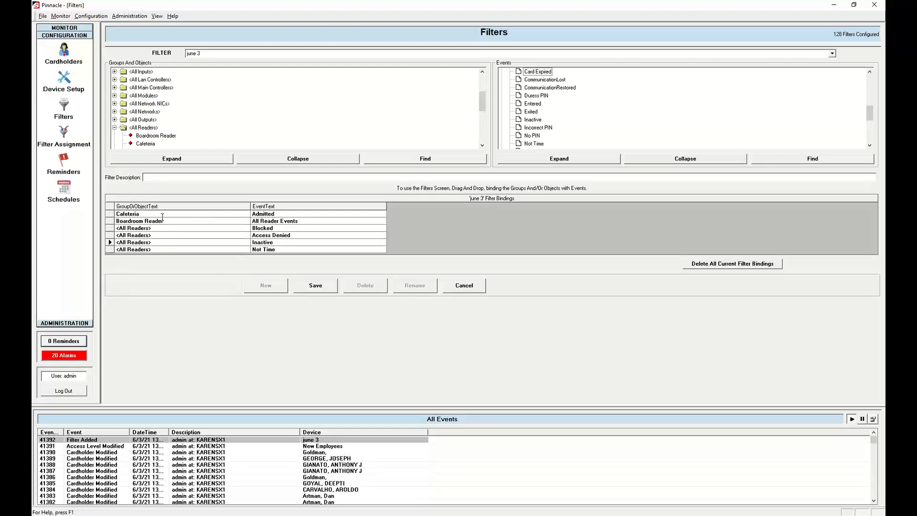
Step: Delete the Boardroom Reader binding to All Reader Events from the june 3 filter
left_click(110, 221)
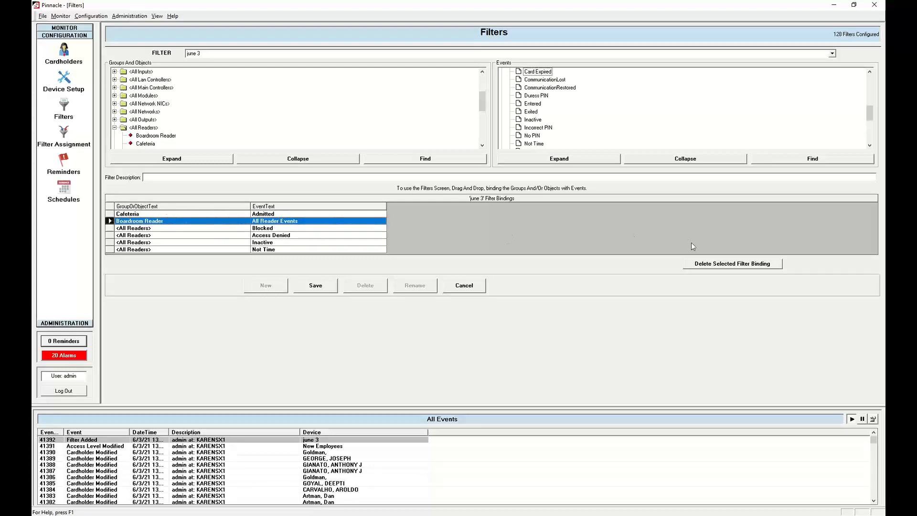
left_click(724, 264)
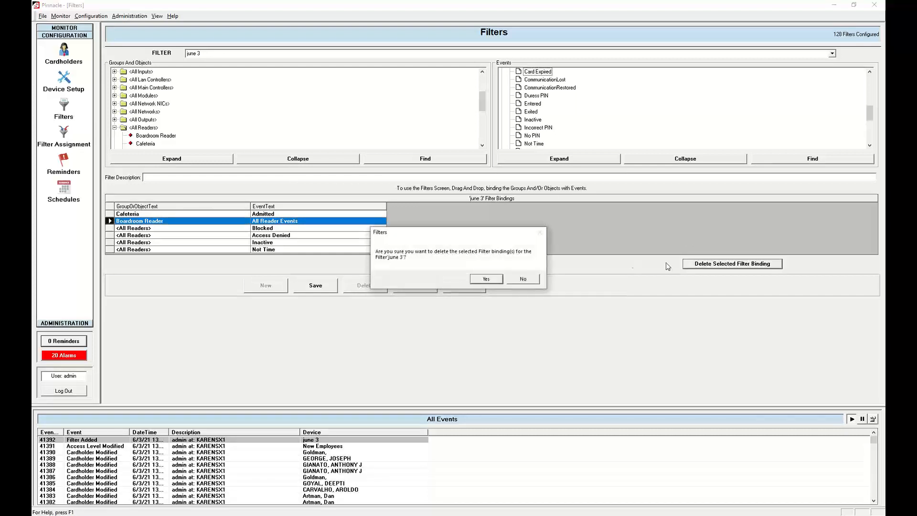
left_click(486, 280)
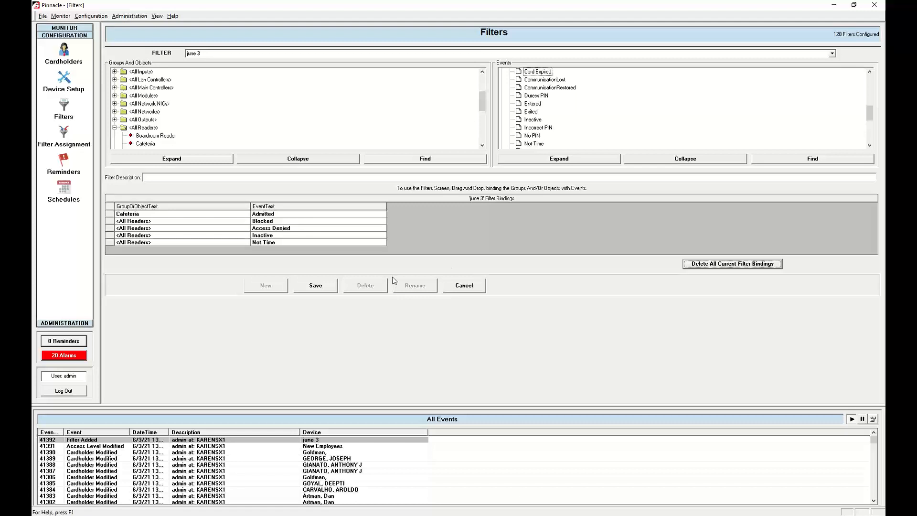
Step: Save the june 3 filter and open the Event Monitor
left_click(323, 287)
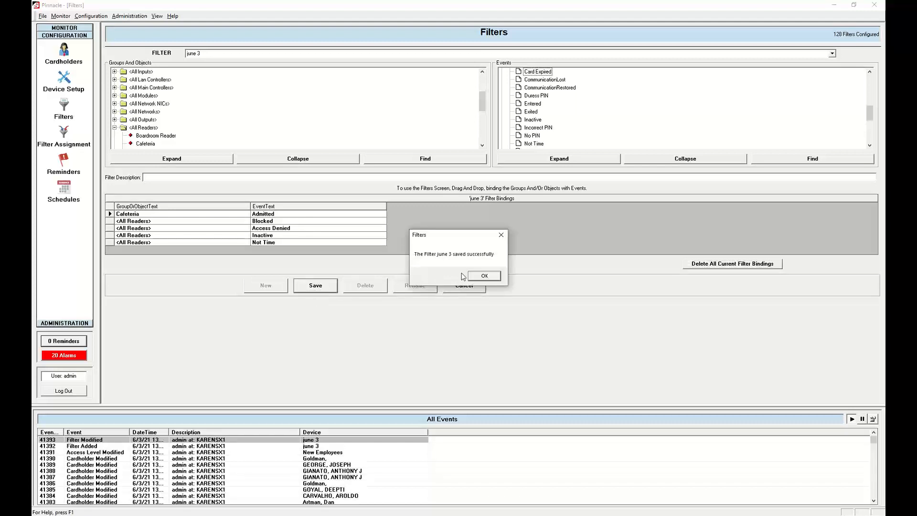
left_click(472, 274)
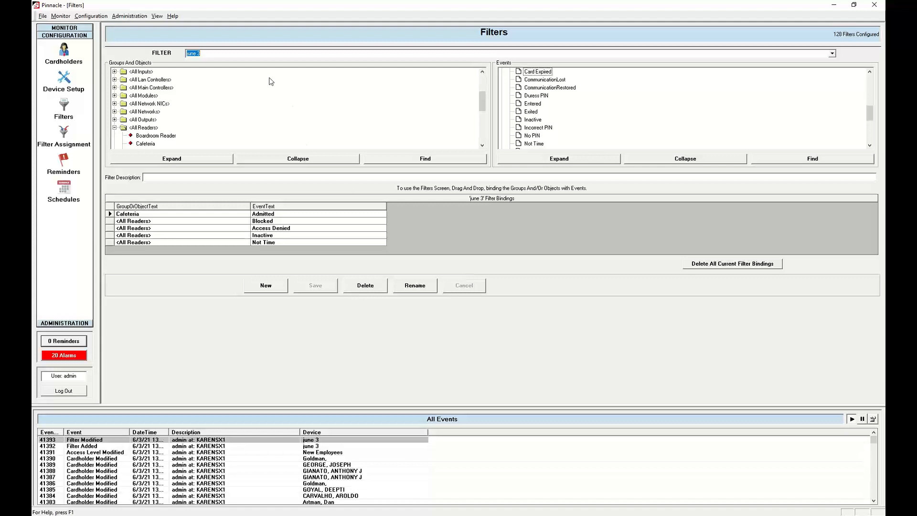
left_click(64, 28)
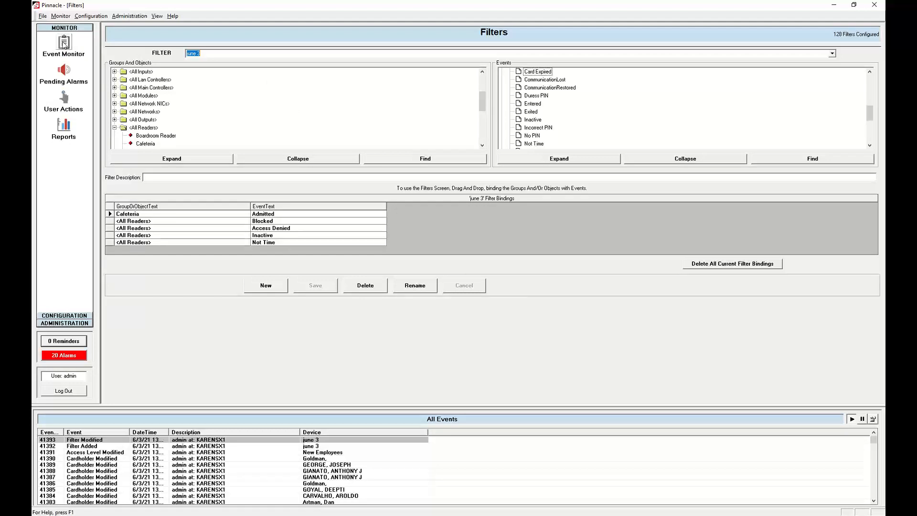
left_click(64, 44)
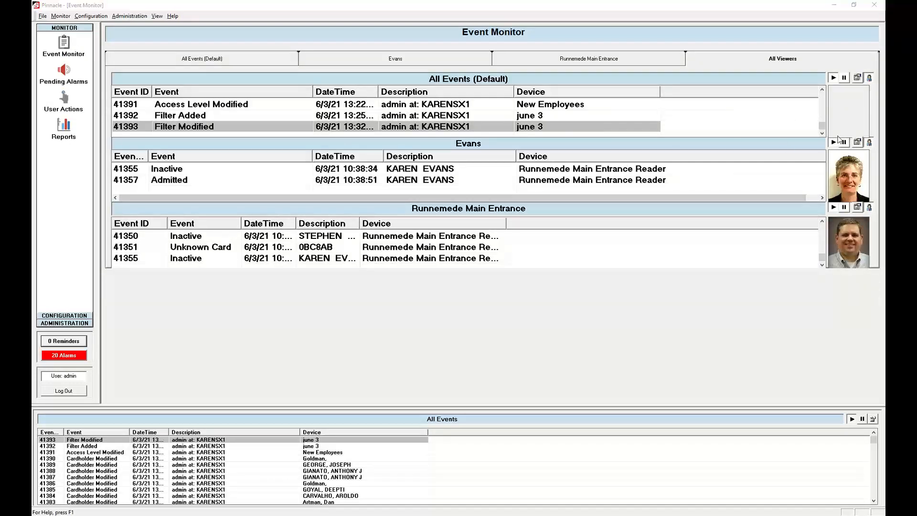
Step: Configure event Viewer #3 to use the june 3 filter and title it June 3
left_click(857, 209)
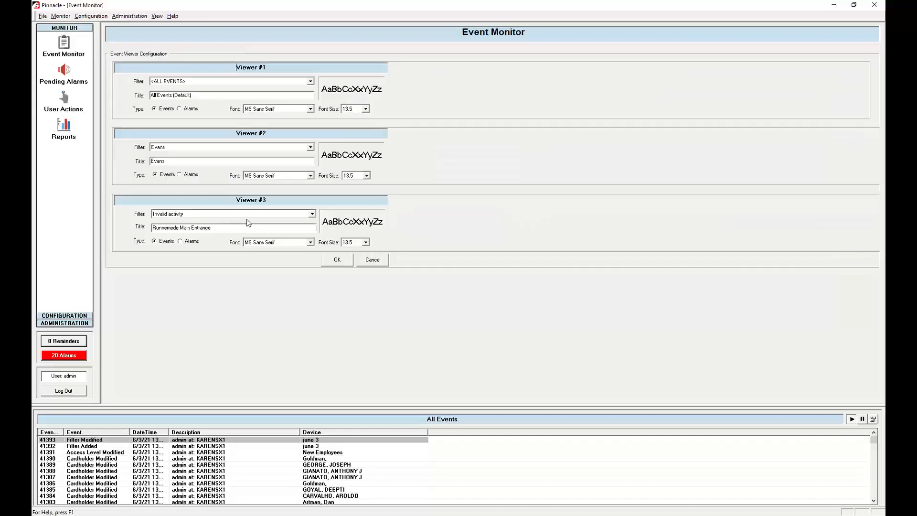
left_click(313, 214)
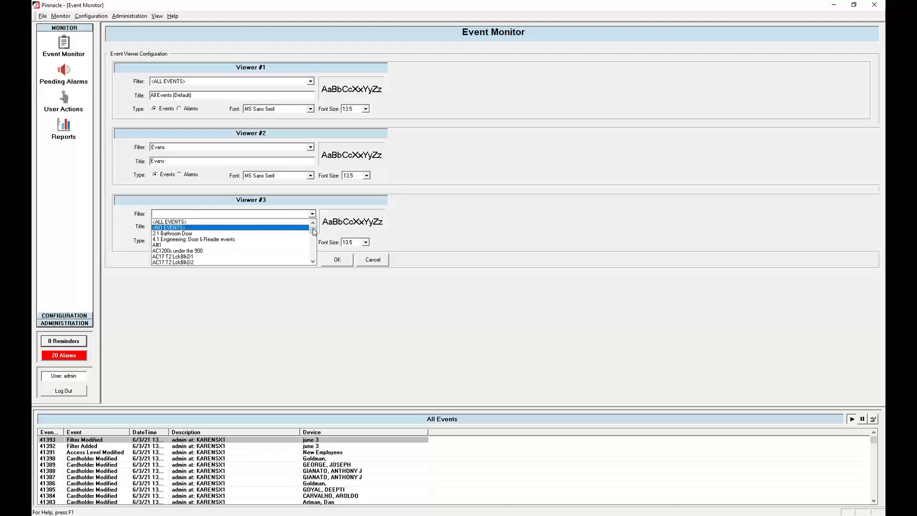
left_click_drag(315, 231, 314, 243)
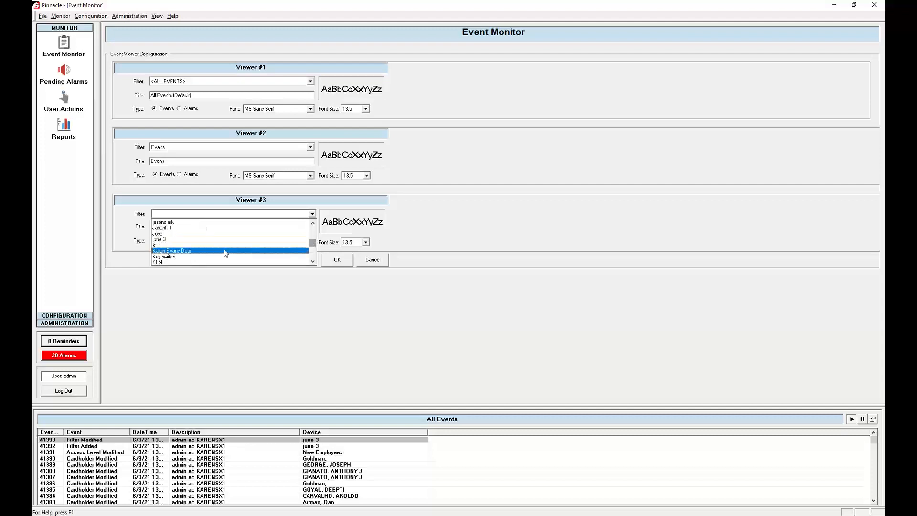
left_click(165, 240)
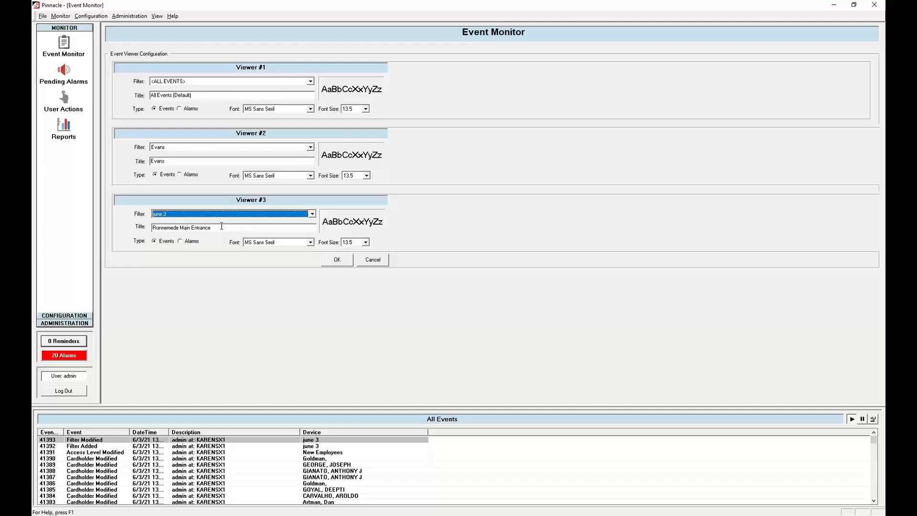
left_click_drag(210, 227, 139, 241)
type("June")
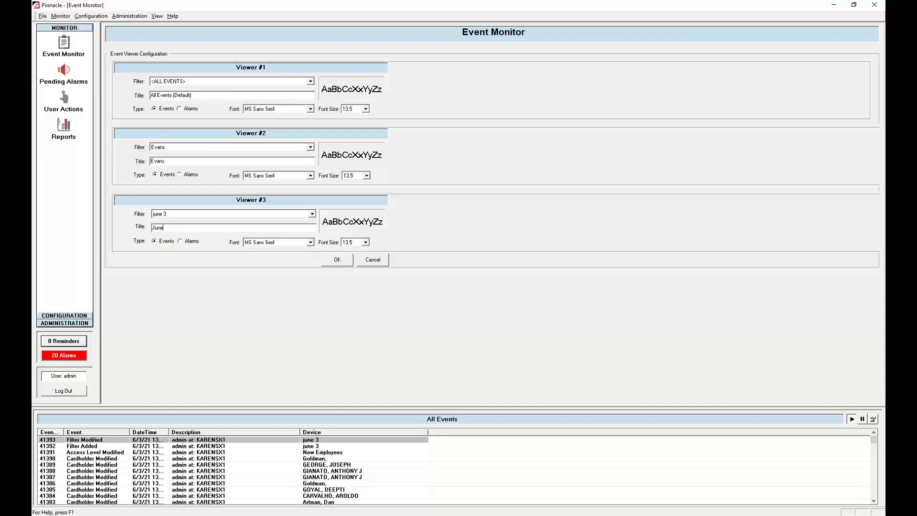
type(" 3")
left_click(337, 260)
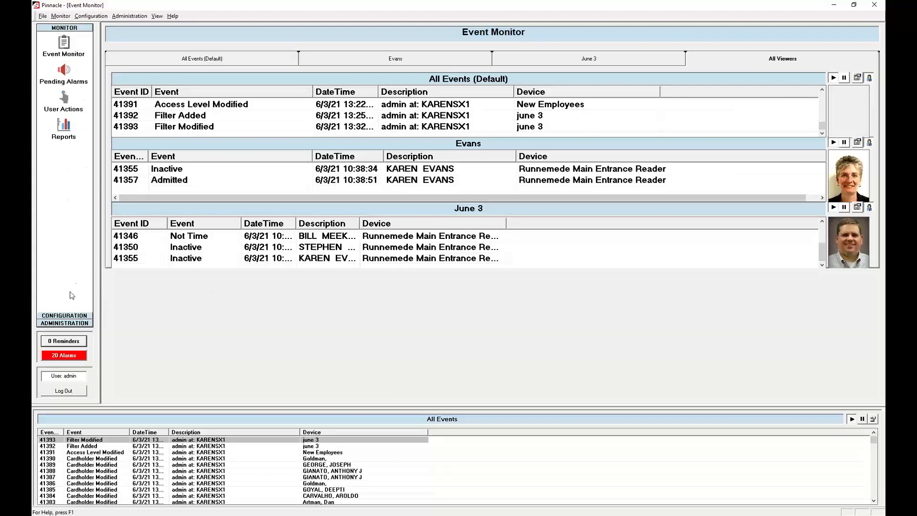
Step: Open the configuration of the Lock Doors & Restore action from Filter Assignment
left_click(67, 317)
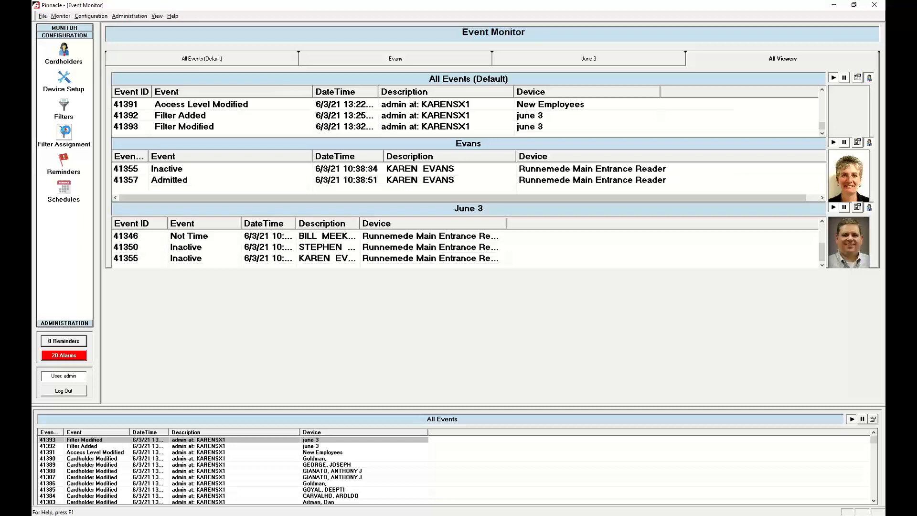
left_click(66, 134)
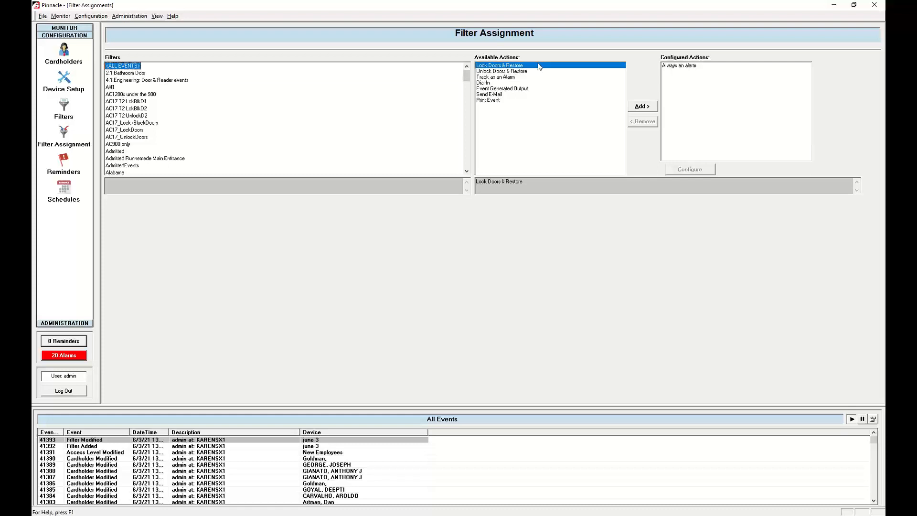
left_click(539, 66)
double_click(539, 66)
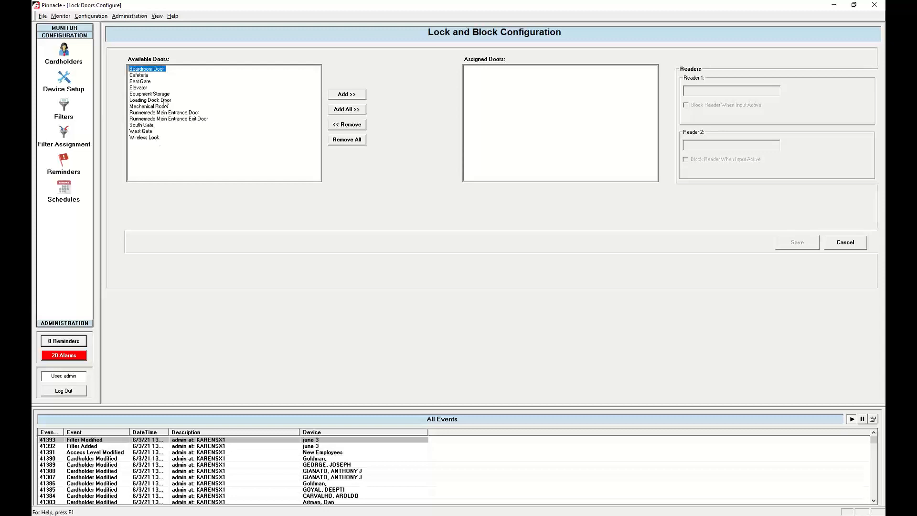
Step: Assign all available doors to the lock action and set the Runnemede Main Entrance Reader to be blocked when the input is active
left_click(347, 110)
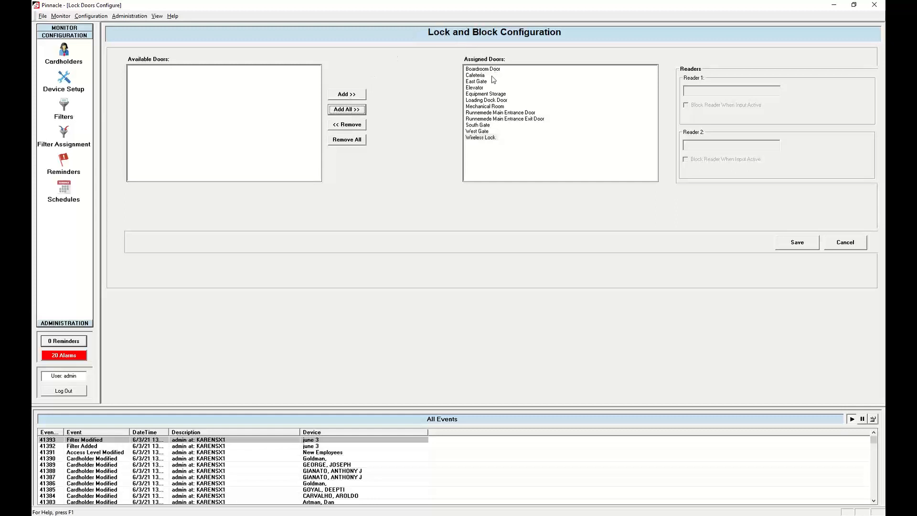
left_click(491, 113)
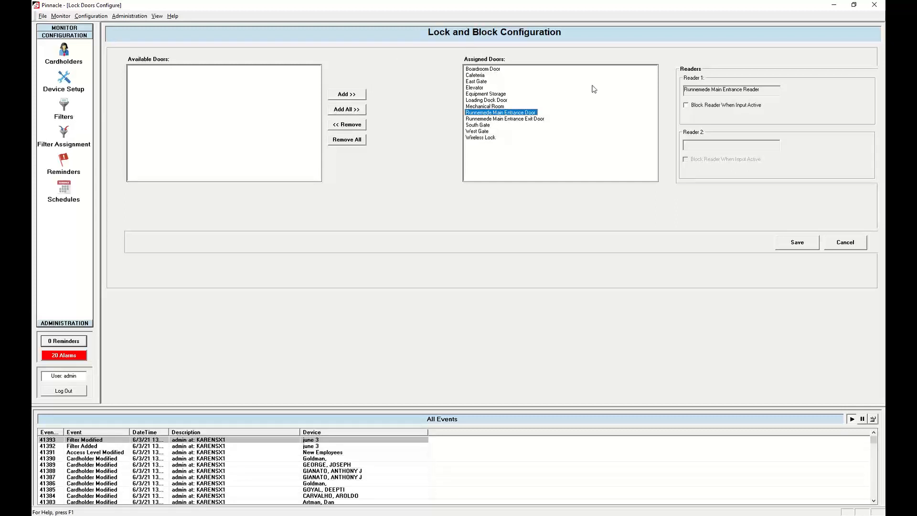
left_click(686, 105)
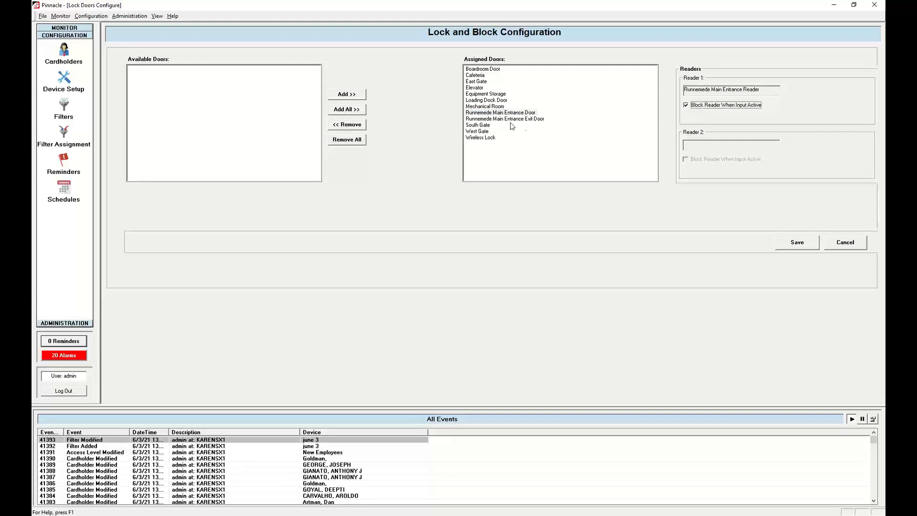
Step: Set the Loading Dock Reader to be blocked when the input is active, then discard the lock and block configuration
left_click(489, 119)
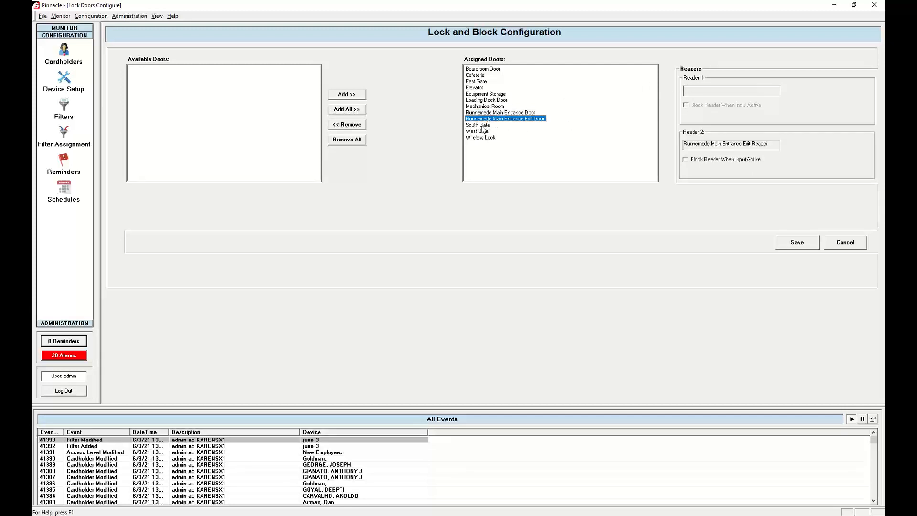
left_click(484, 126)
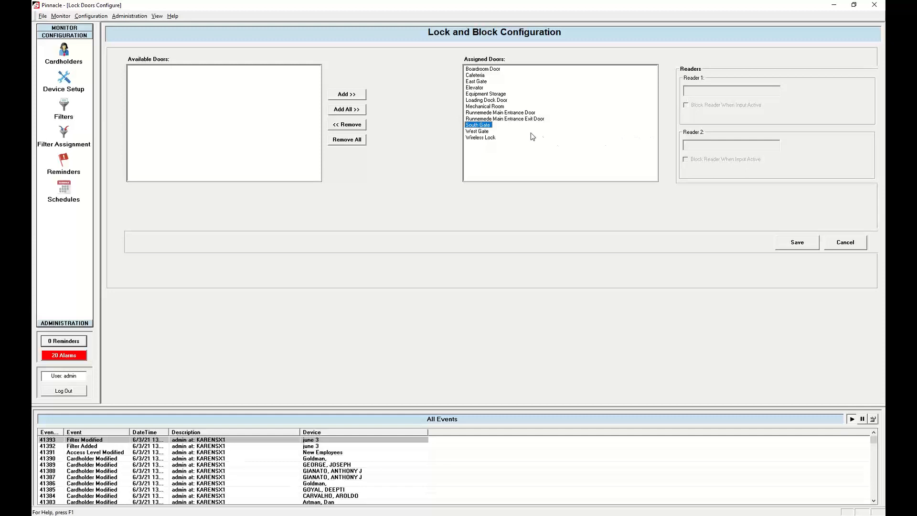
left_click(476, 132)
left_click(485, 100)
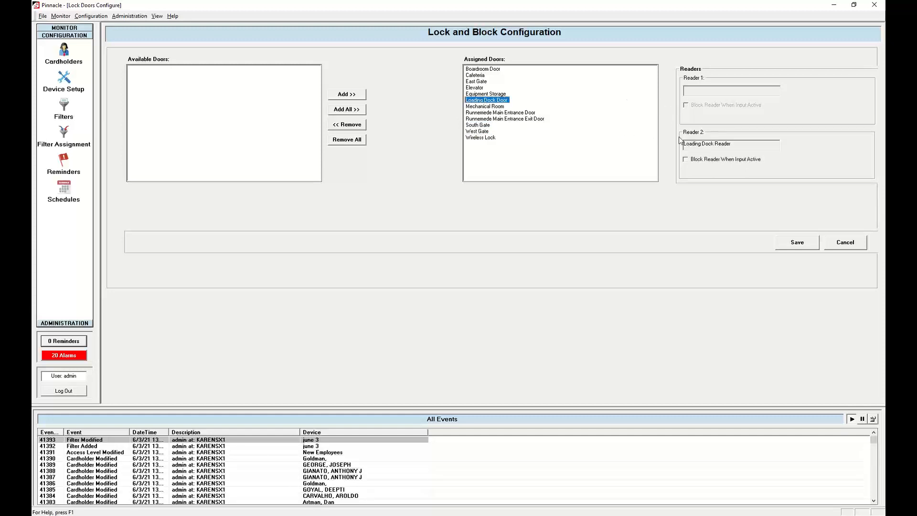
left_click(686, 159)
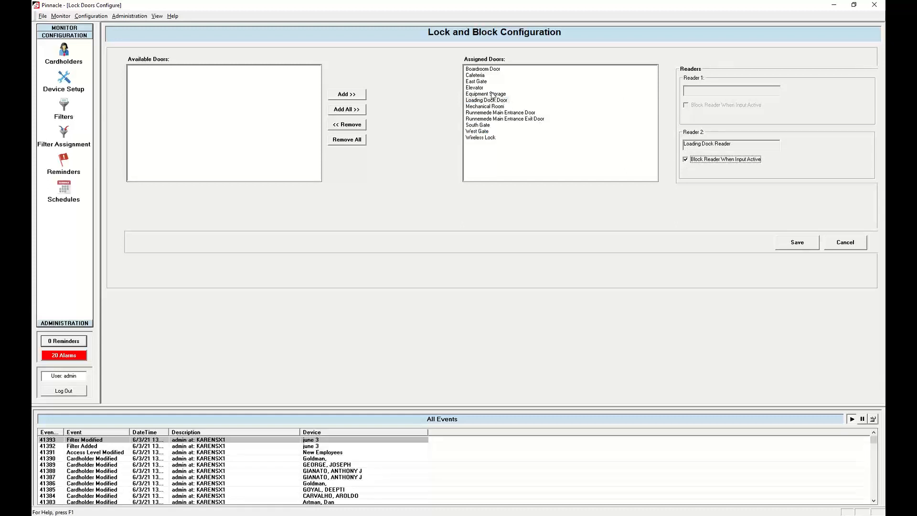
left_click(472, 88)
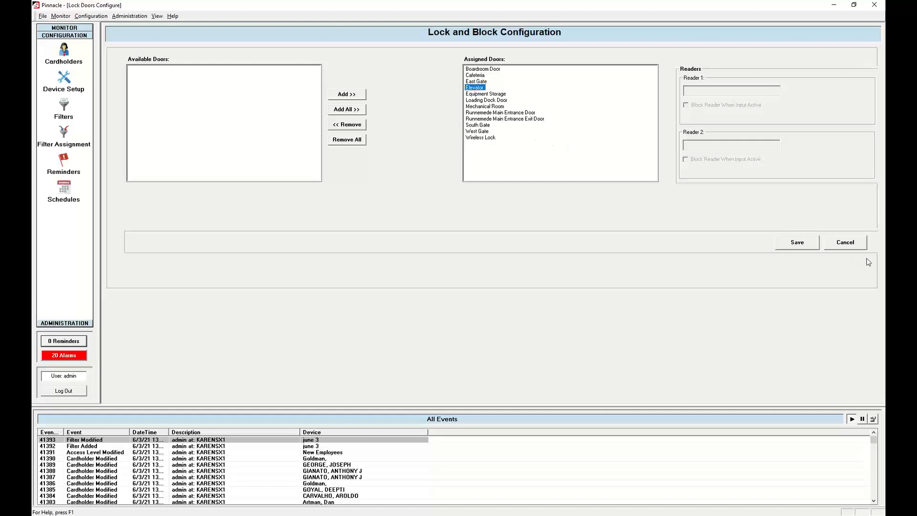
left_click(845, 245)
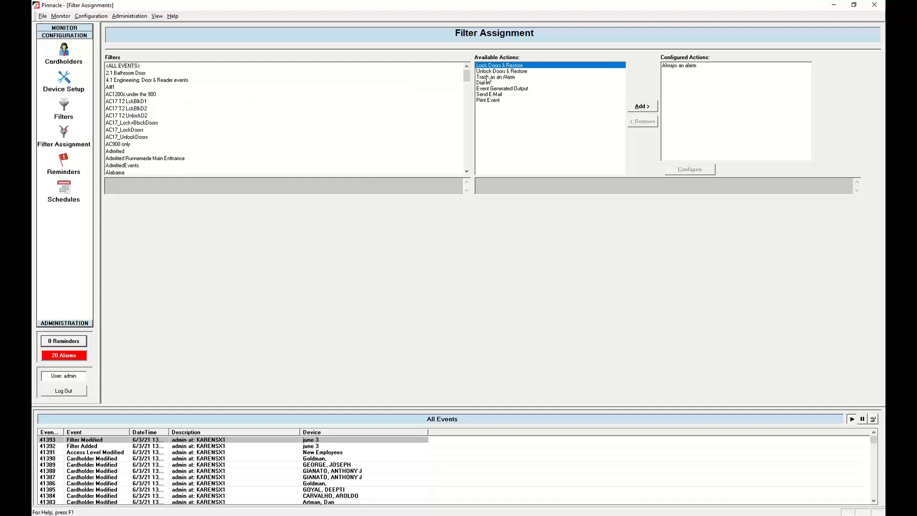
Step: Open the Track as an Alarm configuration and set the filter attribute to always be an alarm
left_click(488, 79)
double_click(486, 78)
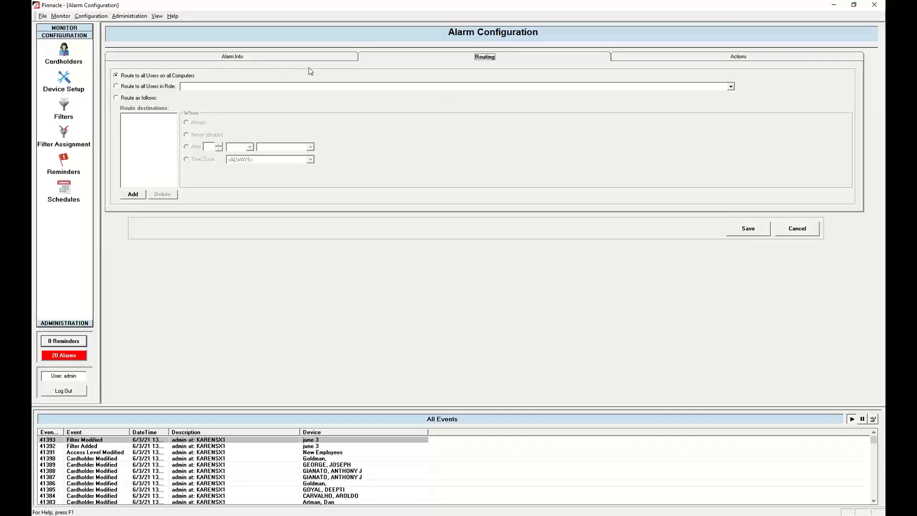
left_click(248, 58)
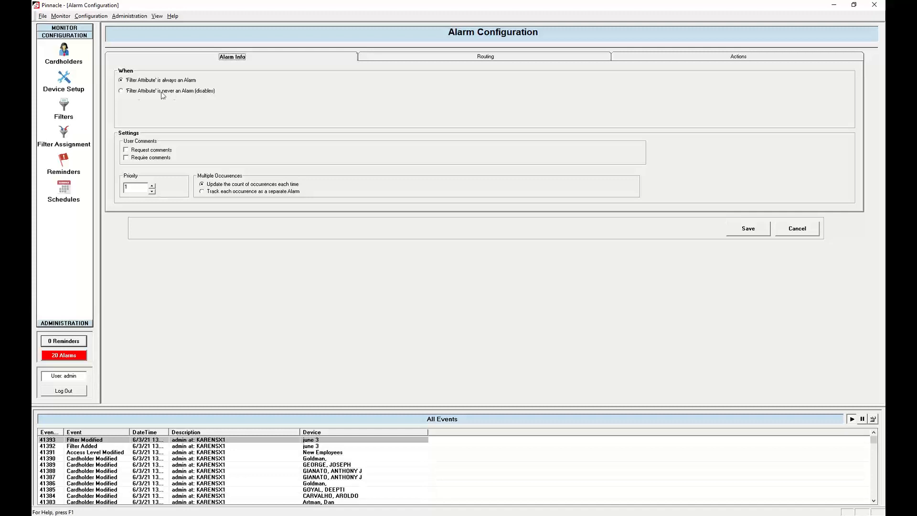
left_click(123, 94)
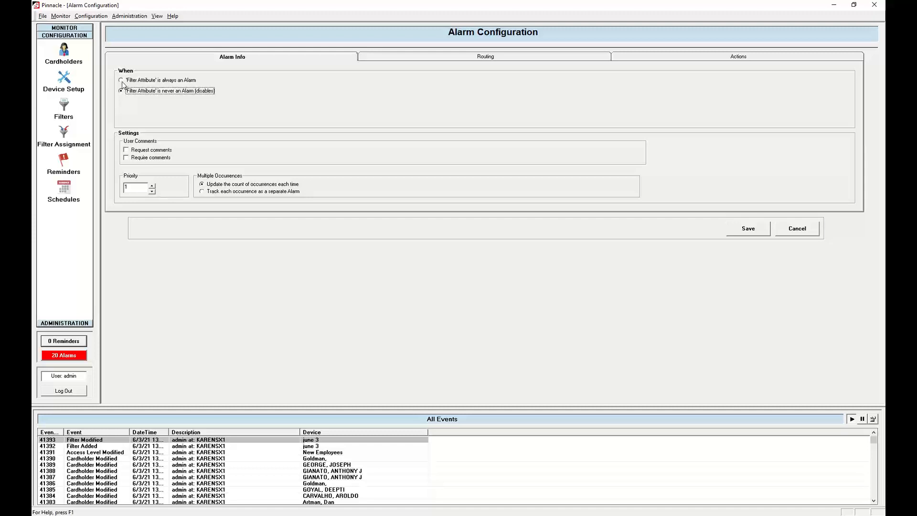
left_click(121, 80)
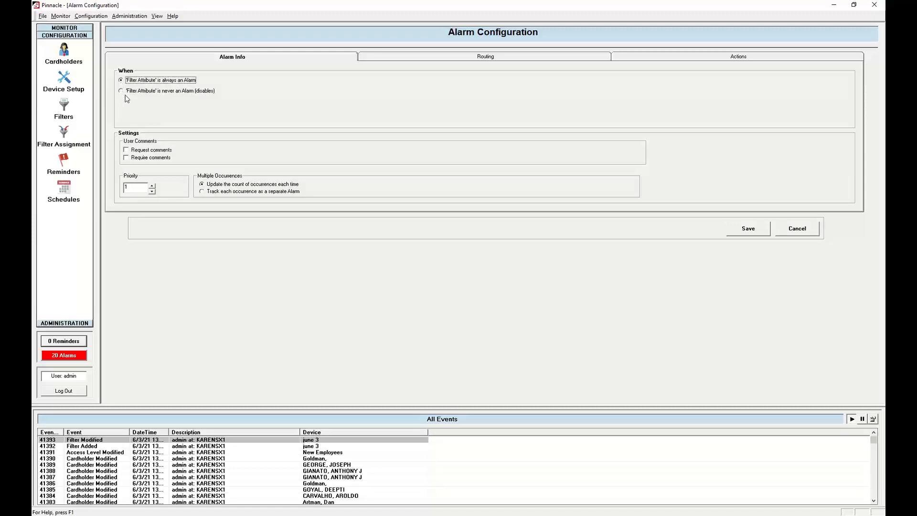
Step: Require user comments for the alarm and set its priority to 1
left_click(126, 150)
left_click(126, 158)
left_click(152, 185)
left_click(152, 186)
left_click(152, 190)
left_click(152, 190)
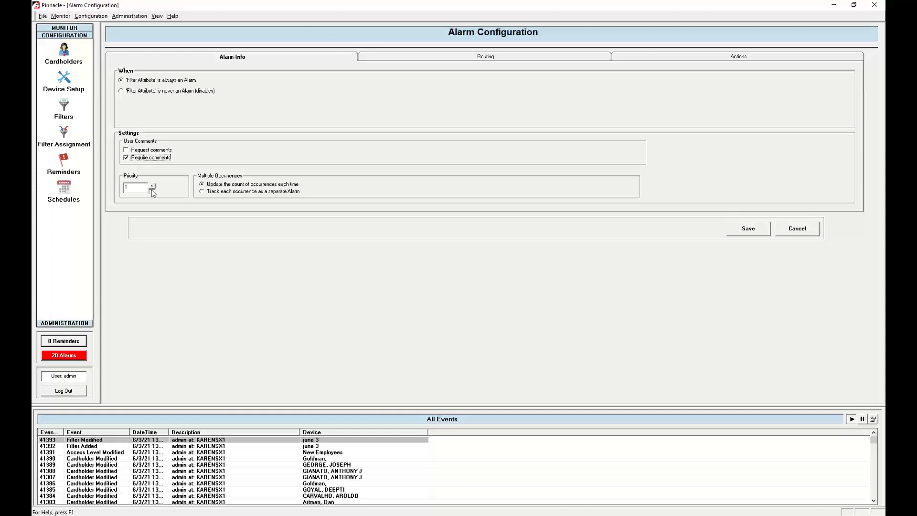
left_click(152, 191)
Step: Route the alarm to all users in the Badging role
left_click(510, 57)
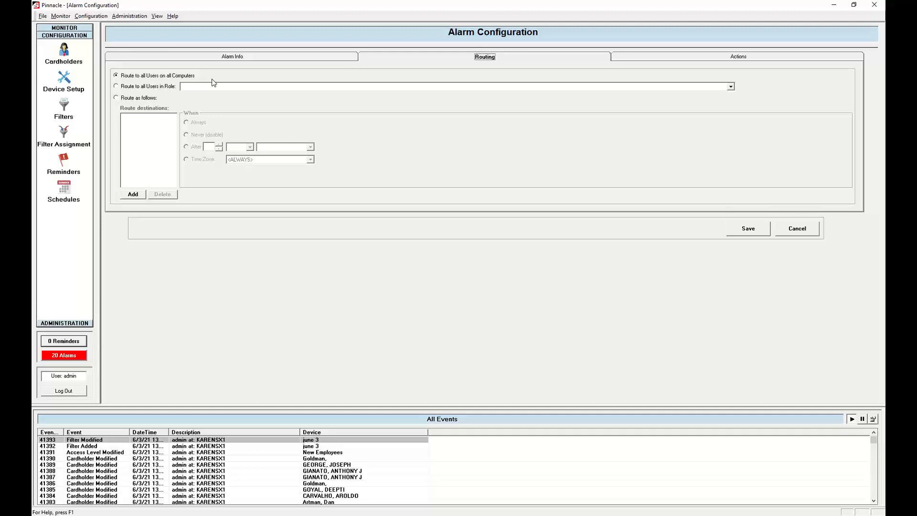
left_click(116, 87)
left_click(730, 87)
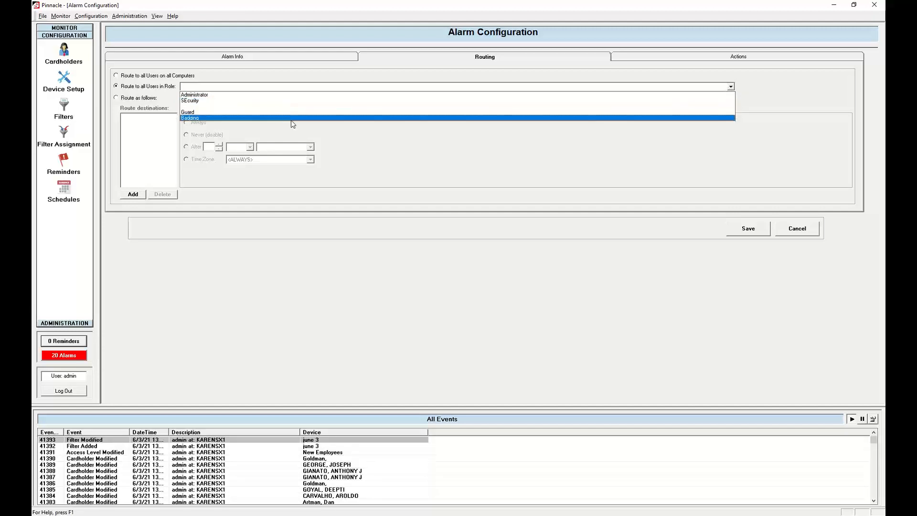
left_click(292, 118)
Step: Switch the alarm to custom routing and add the third listed user as a route destination
left_click(115, 98)
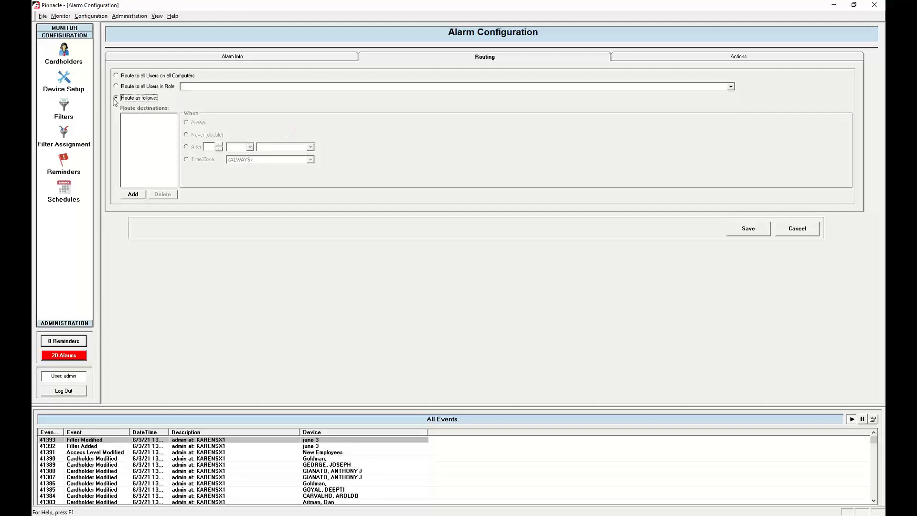
left_click(139, 194)
left_click(89, 106)
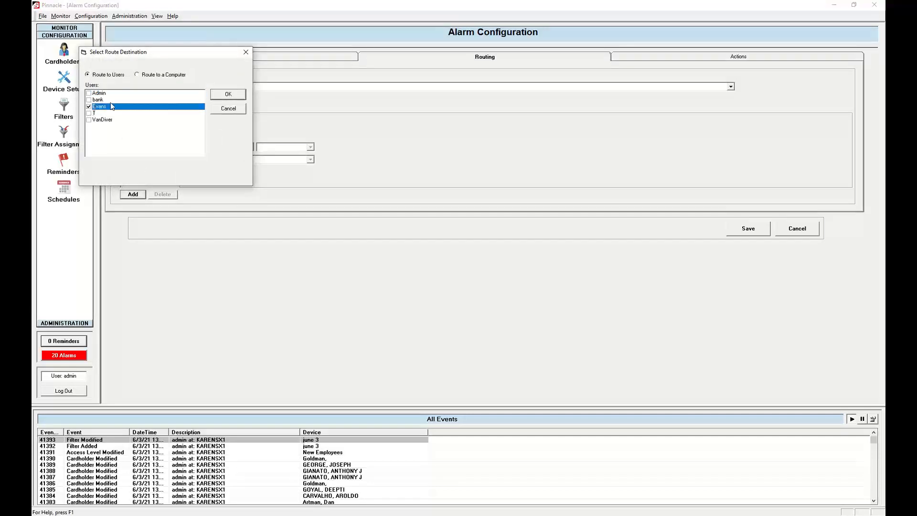
left_click(228, 94)
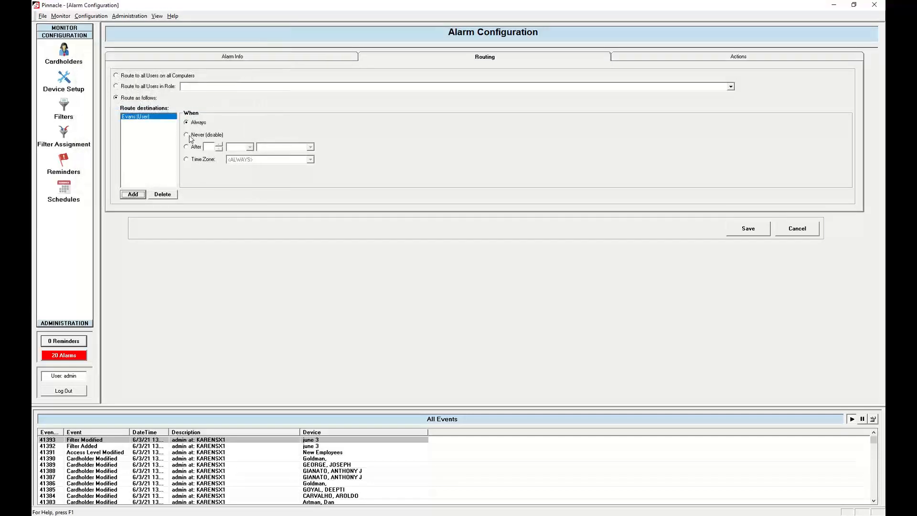
Step: Set the route destination to receive the alarm after 5 minutes not acknowledged
left_click(186, 148)
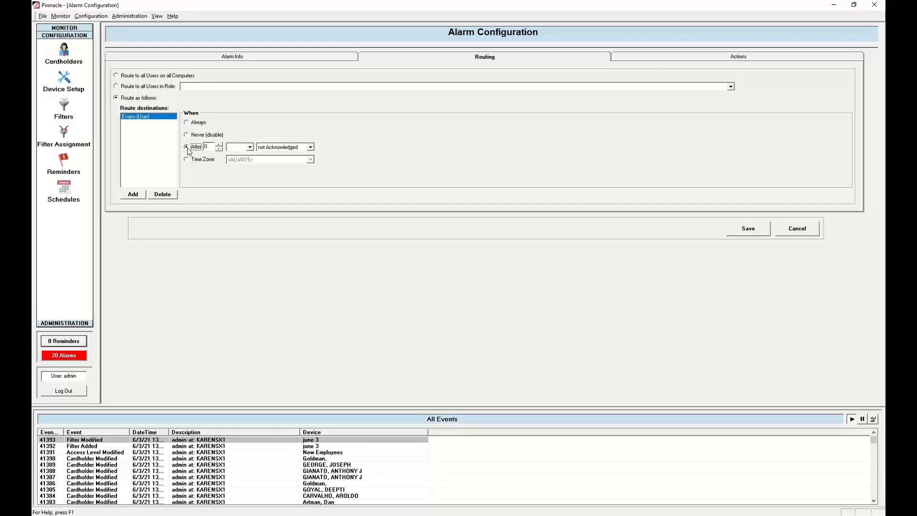
left_click(250, 148)
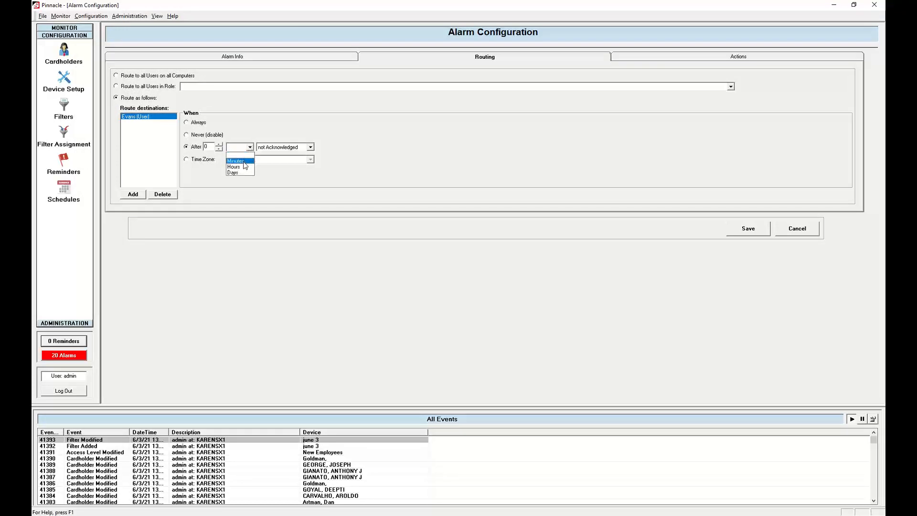
left_click(244, 161)
double_click(208, 147)
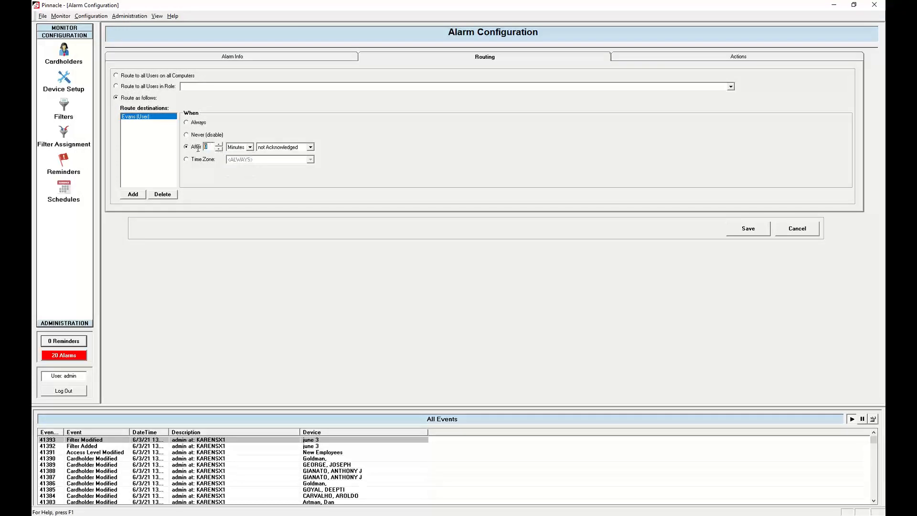
type("5")
Step: Save the alarm while adding the Display User Instructions action, and close the instructions form without creating an instruction
left_click(684, 57)
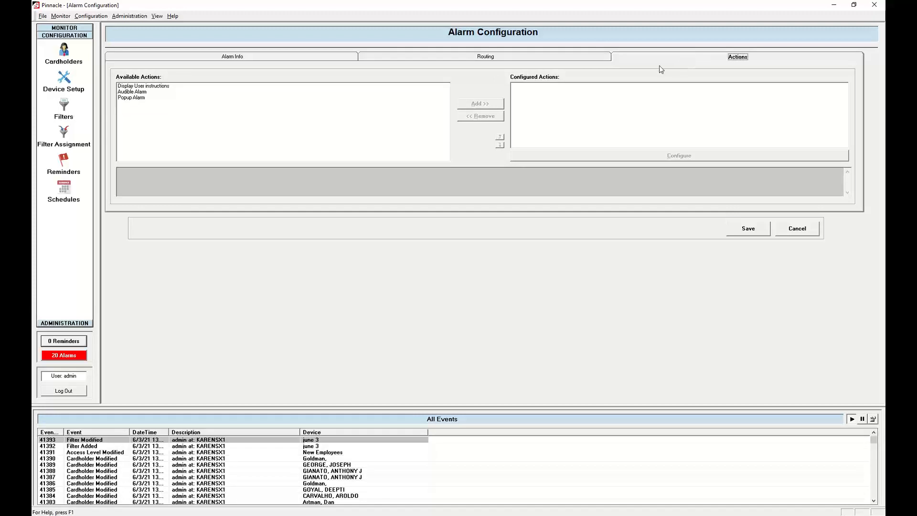
double_click(144, 88)
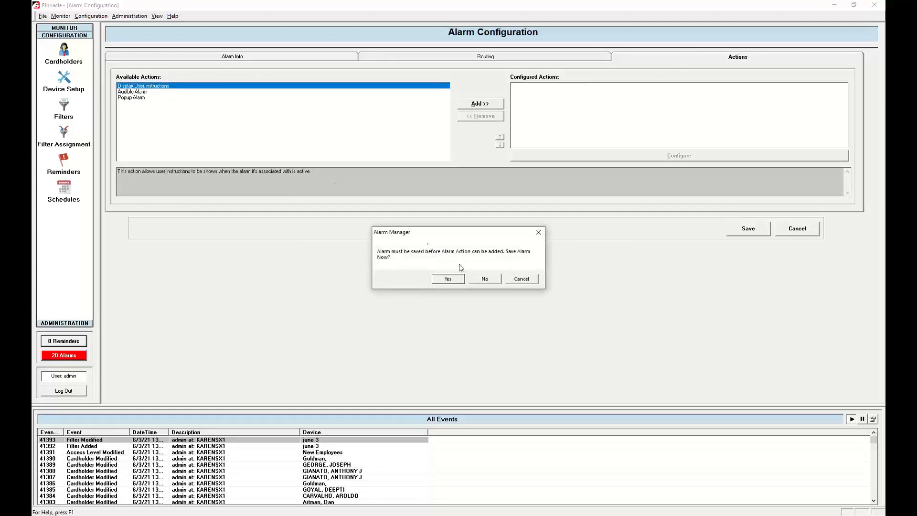
left_click(451, 282)
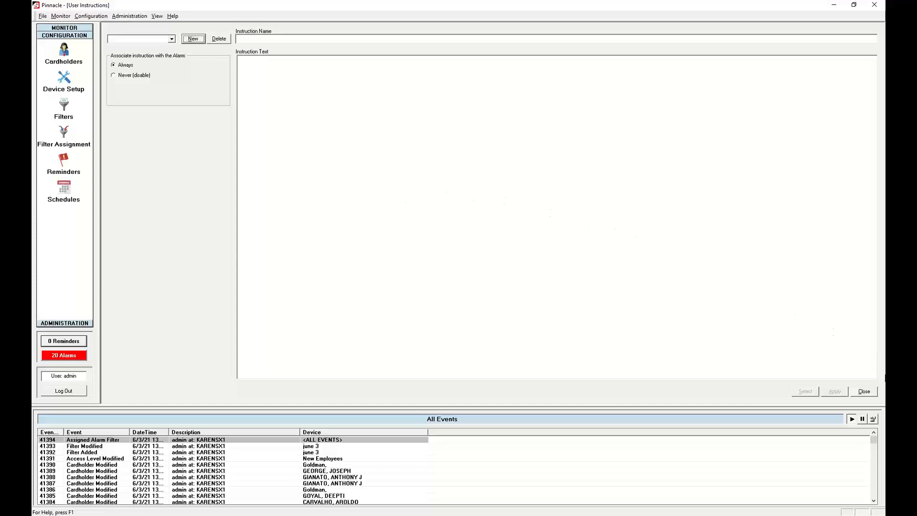
left_click(866, 392)
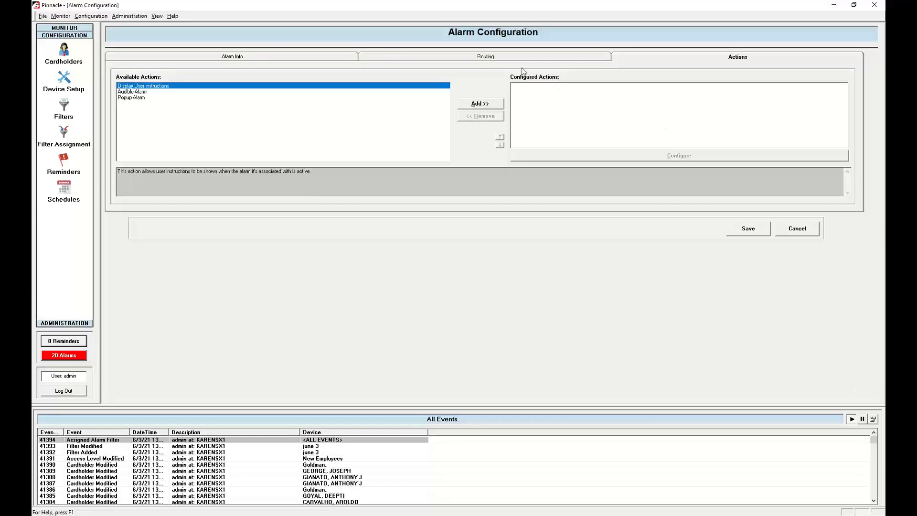
Step: Open the Audible Alarm action, choose Wave File as its sound and browse the available WAV files without selecting one
left_click(127, 92)
double_click(127, 92)
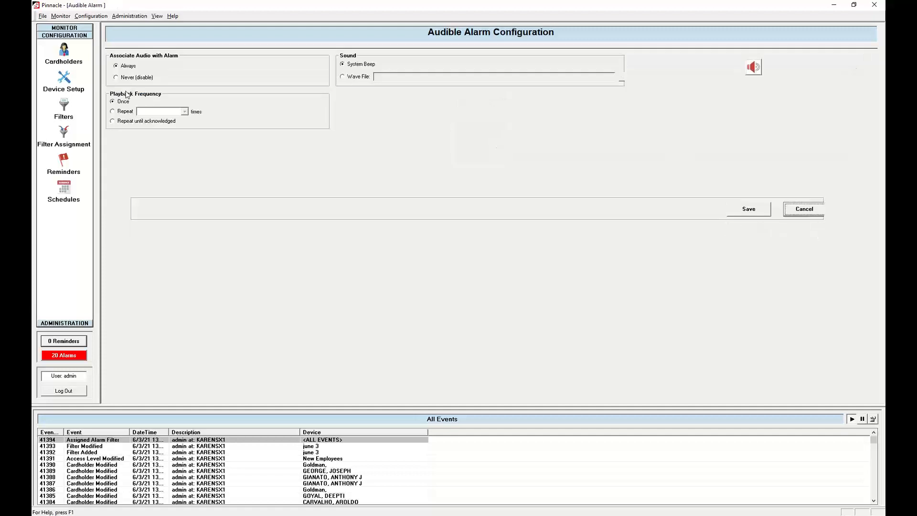
left_click(344, 77)
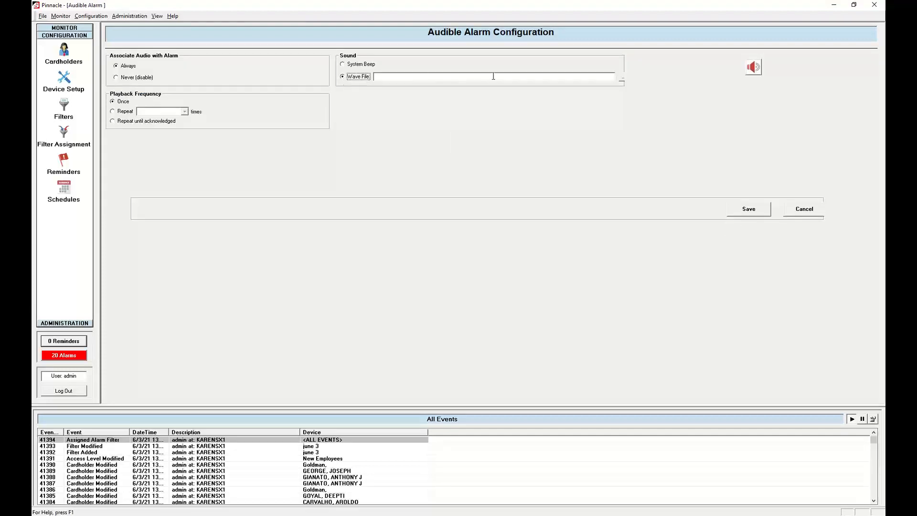
left_click(622, 78)
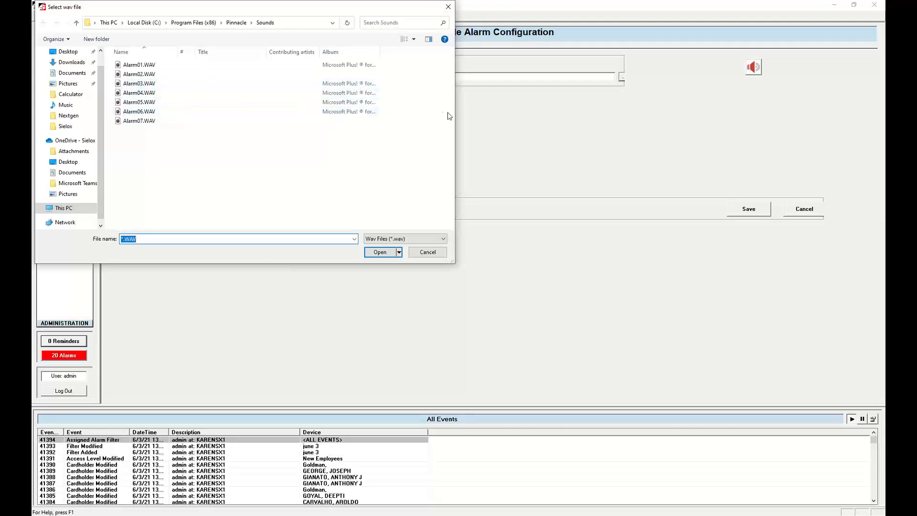
left_click(448, 6)
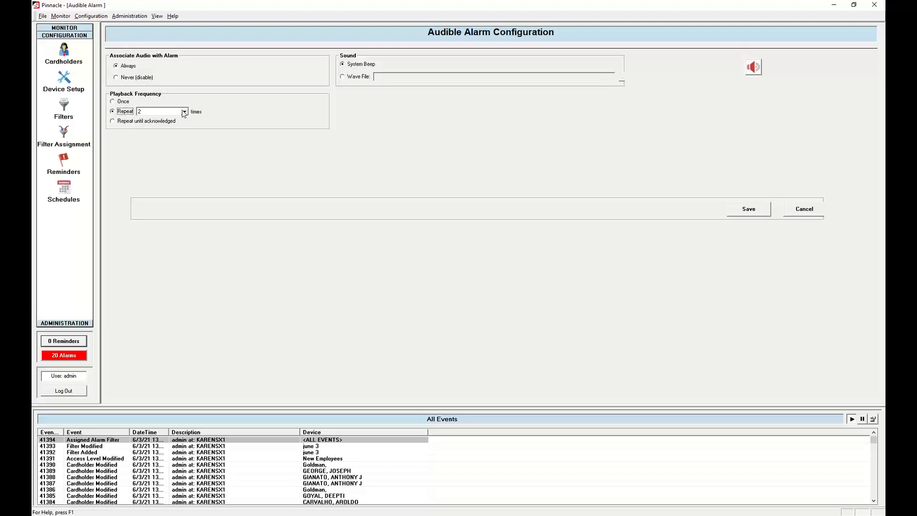
Step: Try repeated playback and Repeat until acknowledged for the audible alarm, and cancel its configuration
left_click(185, 111)
left_click(245, 124)
left_click(145, 123)
left_click(811, 209)
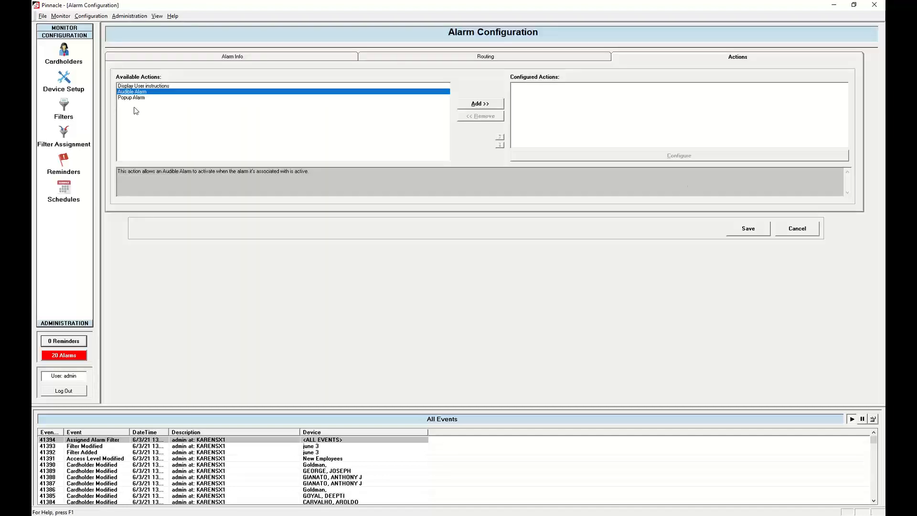
Step: Review the Popup Alarm action's association, title color and title text options, and return to Filter Assignment
left_click(122, 98)
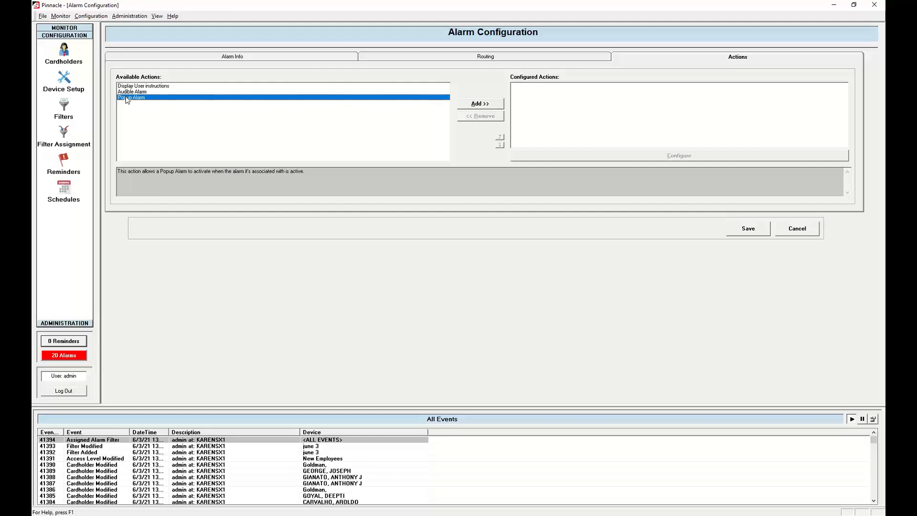
double_click(127, 99)
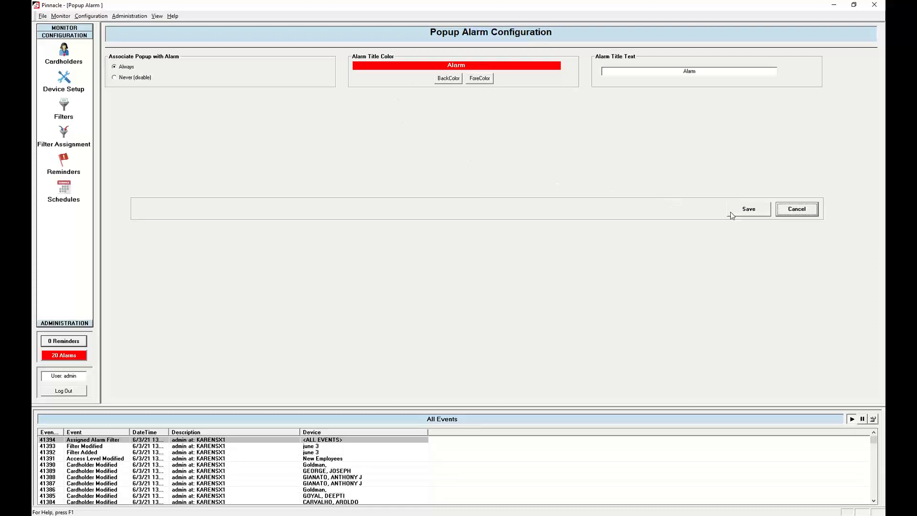
left_click(806, 214)
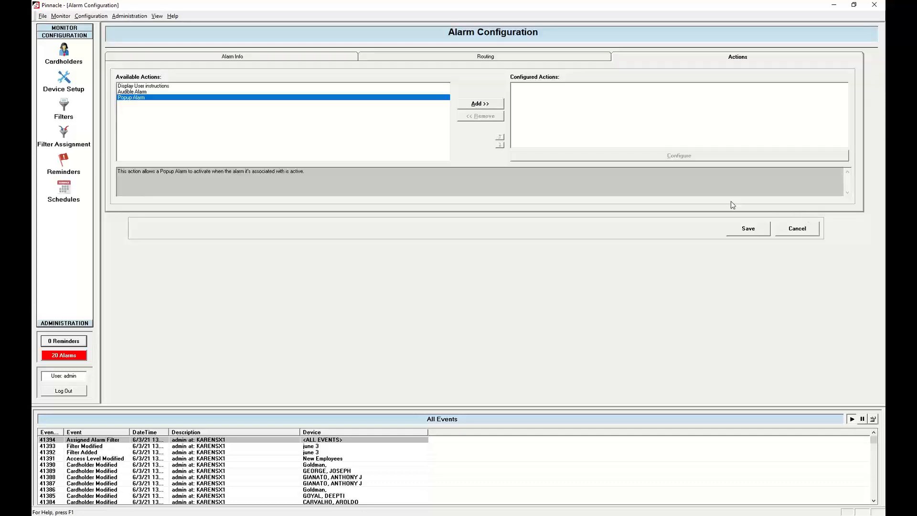
left_click(801, 228)
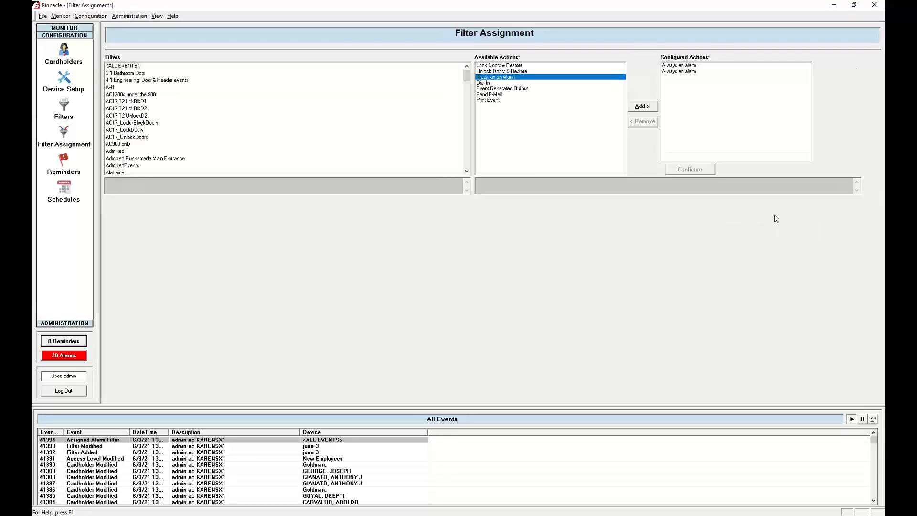
Step: Assign the Lobby Camera and Buzzer outputs in the Event Generated Output action, and cancel the configuration
left_click(504, 88)
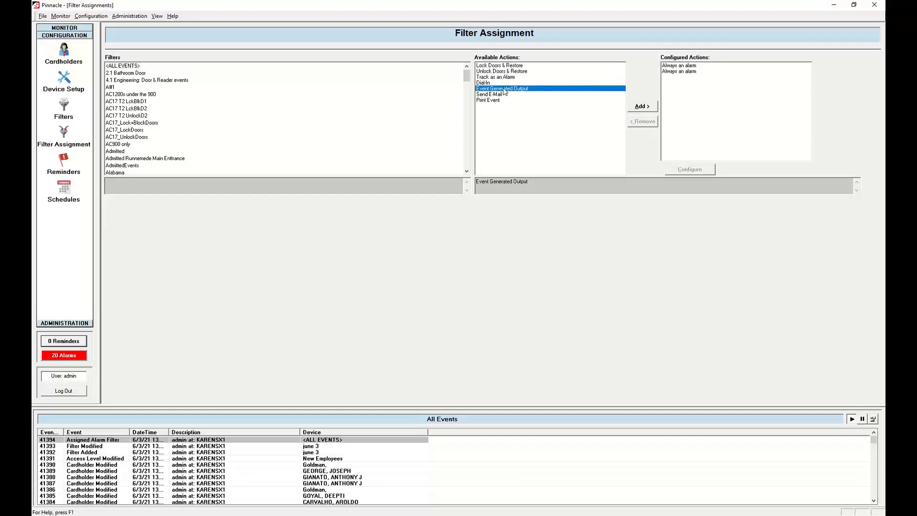
double_click(504, 89)
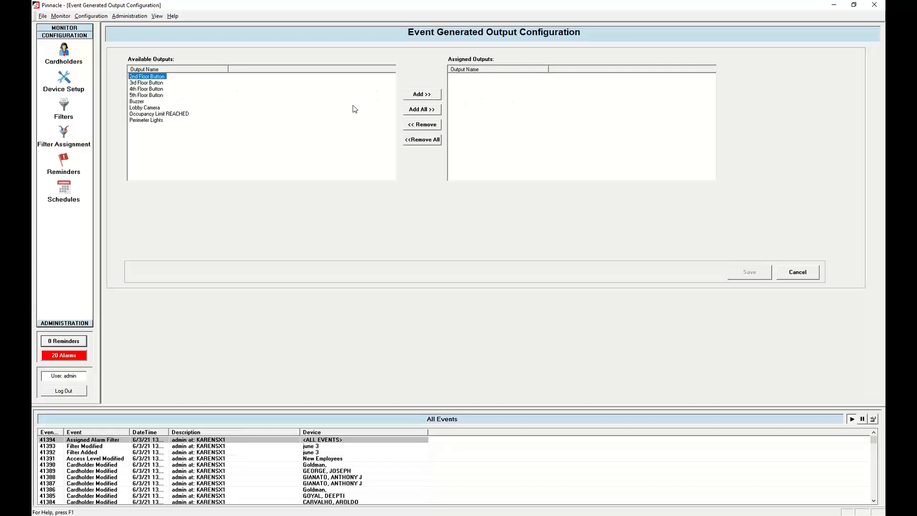
left_click(156, 109)
double_click(156, 109)
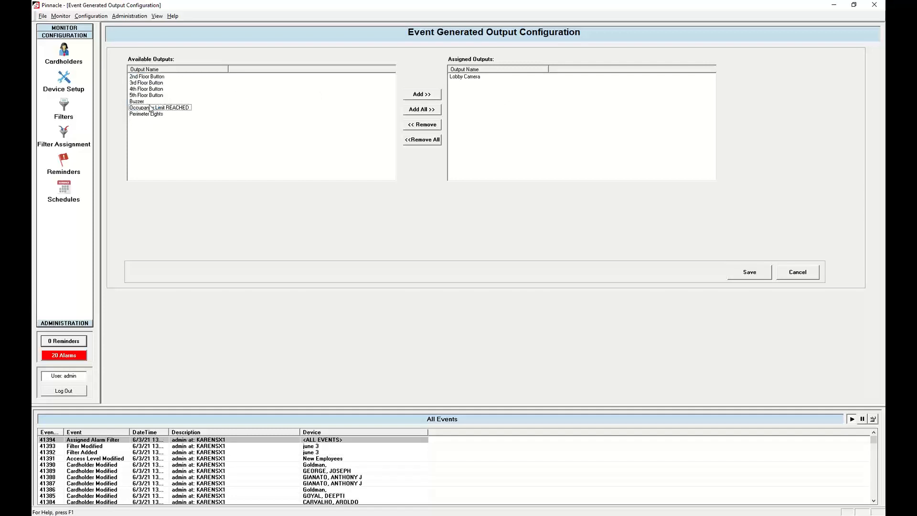
double_click(146, 102)
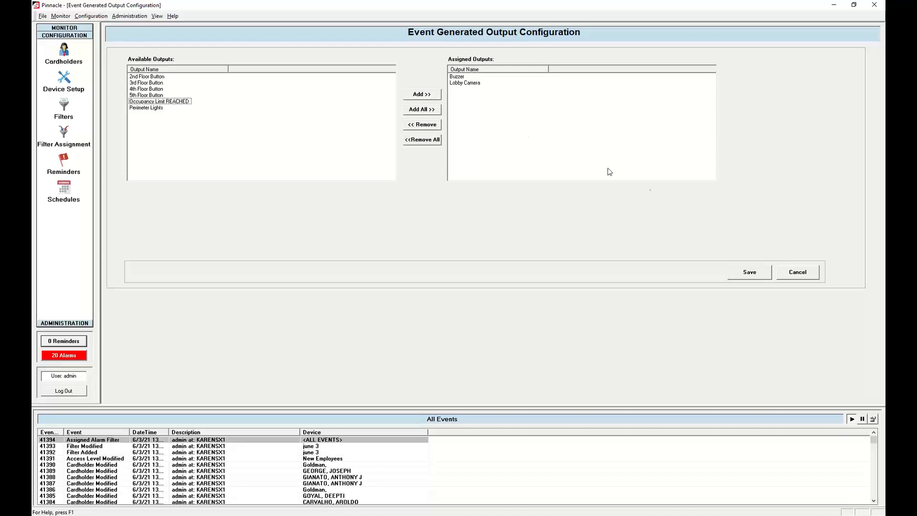
left_click(797, 272)
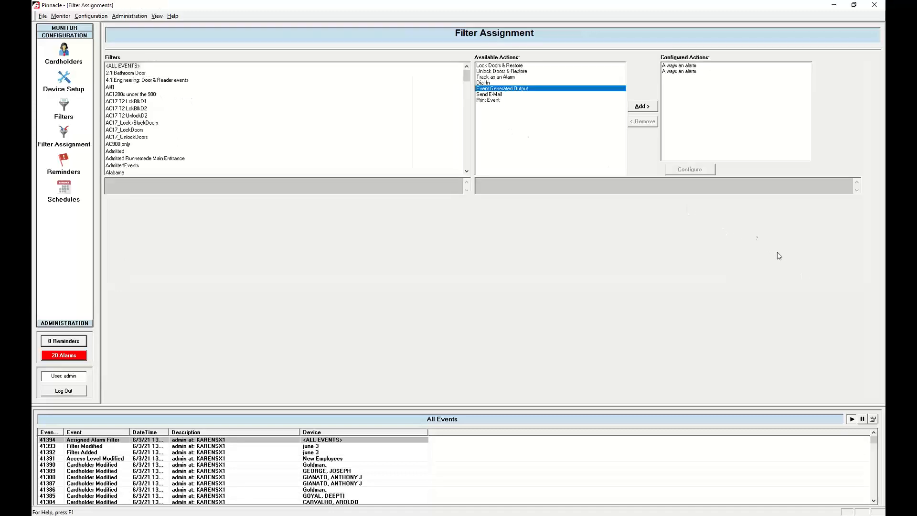
Step: Add the third available recipient to the Send E-Mail action and set its timezone to 7:30 am to 5:10 pm
left_click(487, 95)
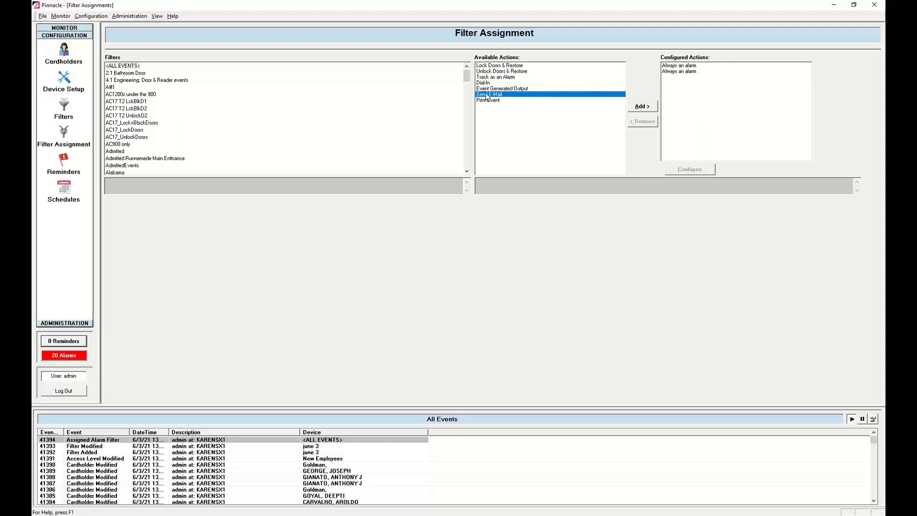
double_click(487, 95)
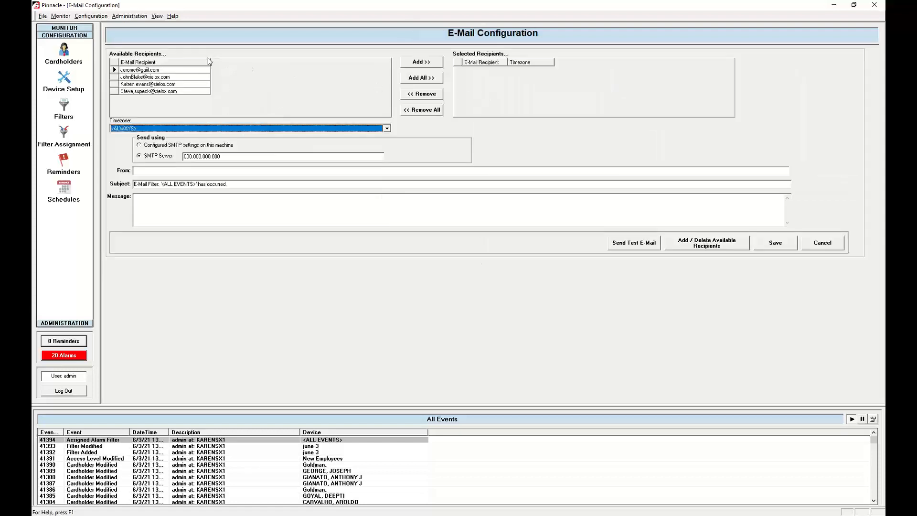
double_click(115, 84)
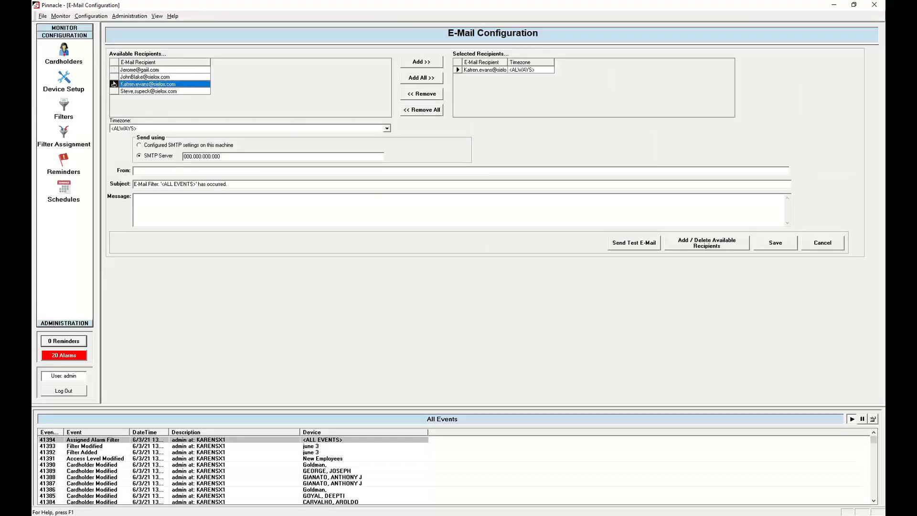
left_click(553, 71)
left_click(551, 70)
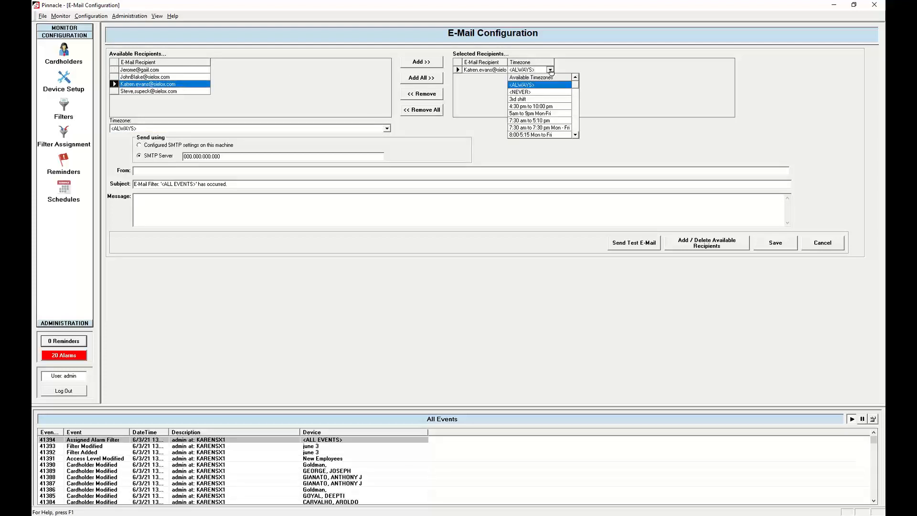
left_click(523, 121)
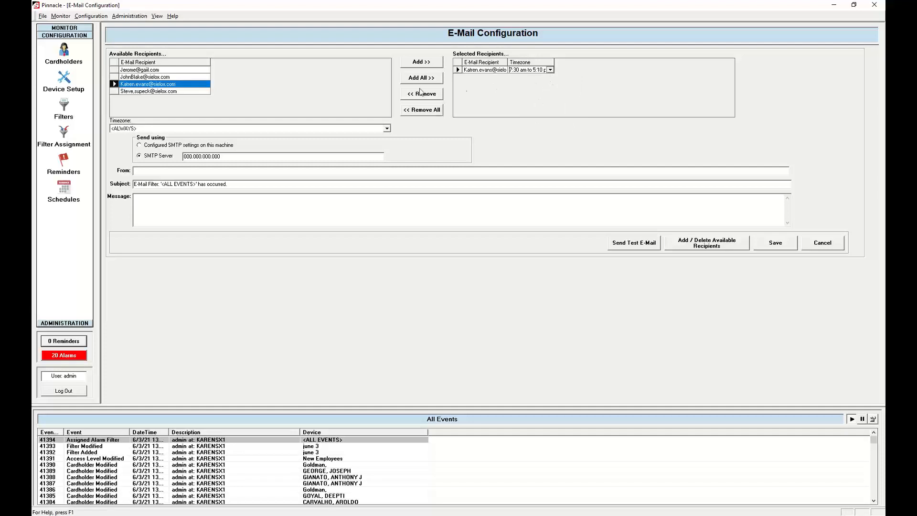
Step: Add the fourth available recipient to the Send E-Mail action, and cancel the e-mail configuration
left_click(117, 92)
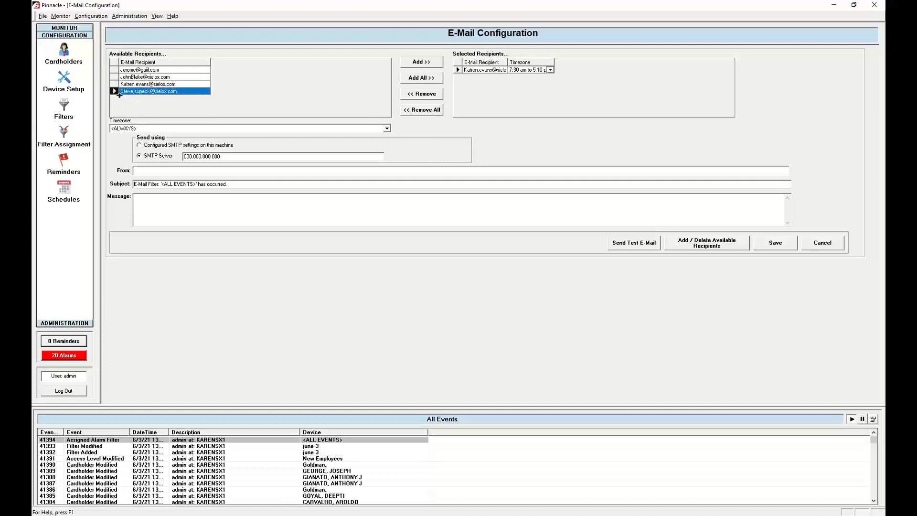
double_click(117, 94)
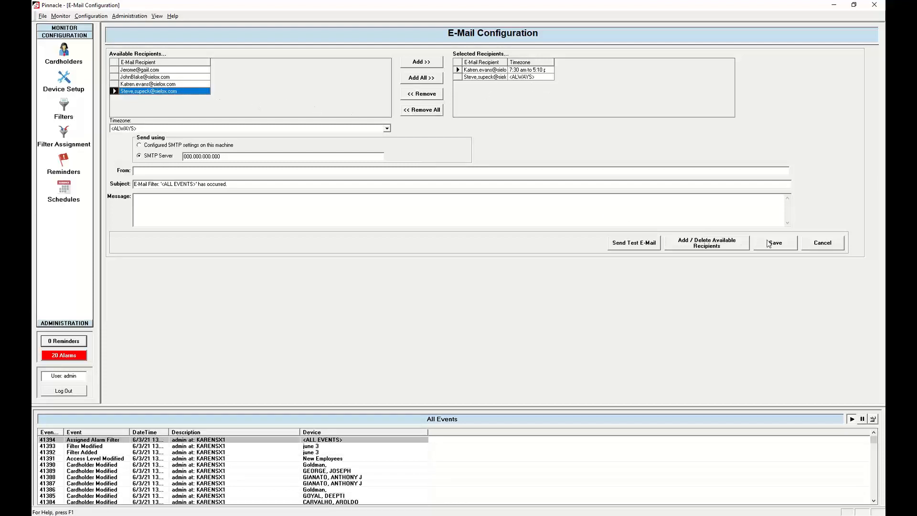
left_click(814, 243)
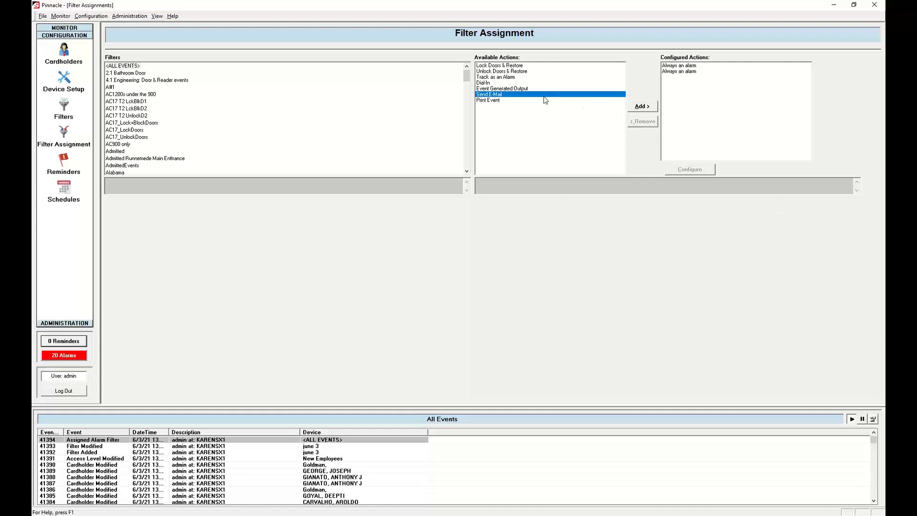
Step: Enable the page printer override for one event per line in the Print Event action, and cancel the configuration
left_click(491, 101)
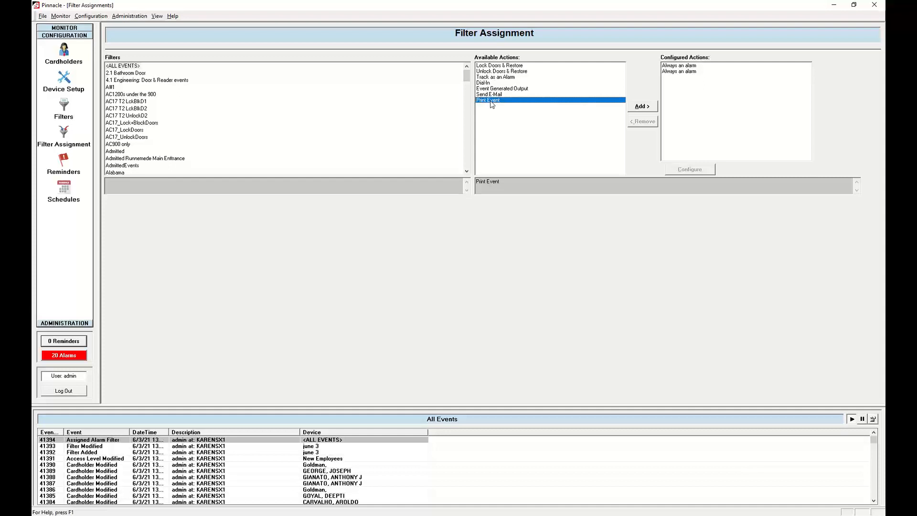
double_click(492, 101)
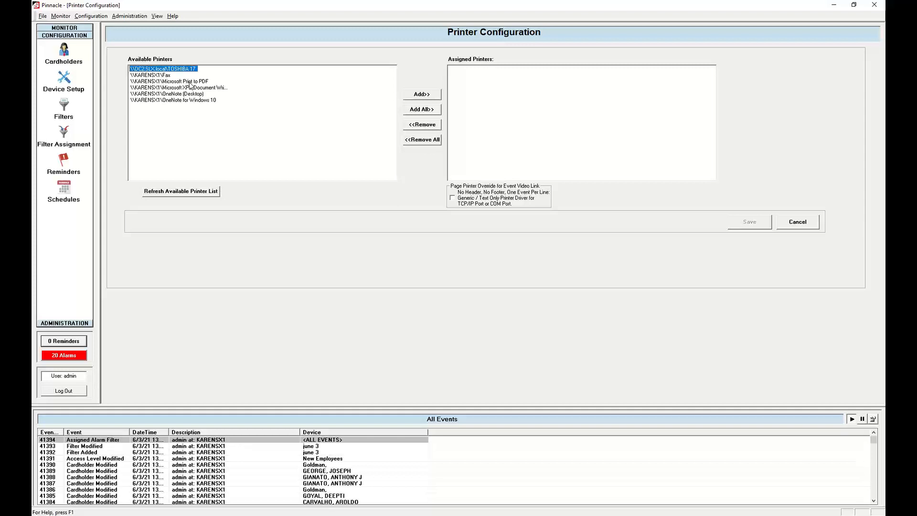
left_click(457, 199)
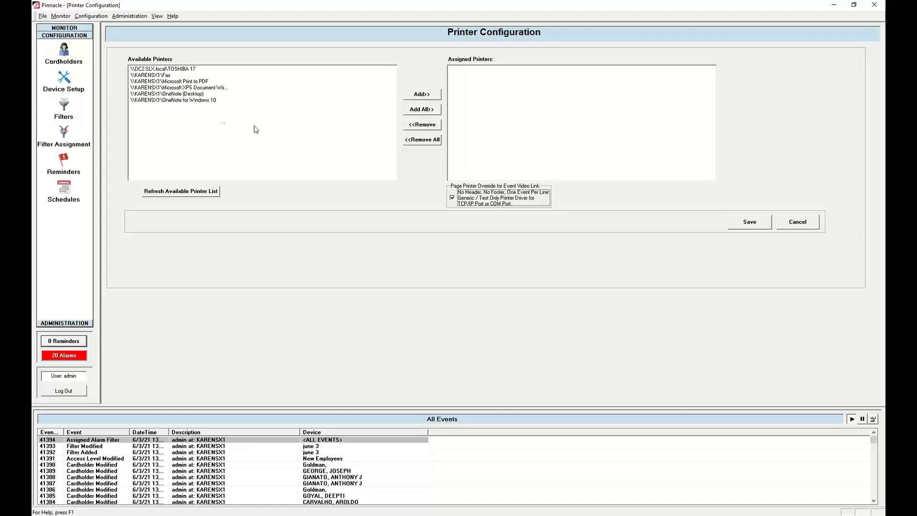
left_click(799, 221)
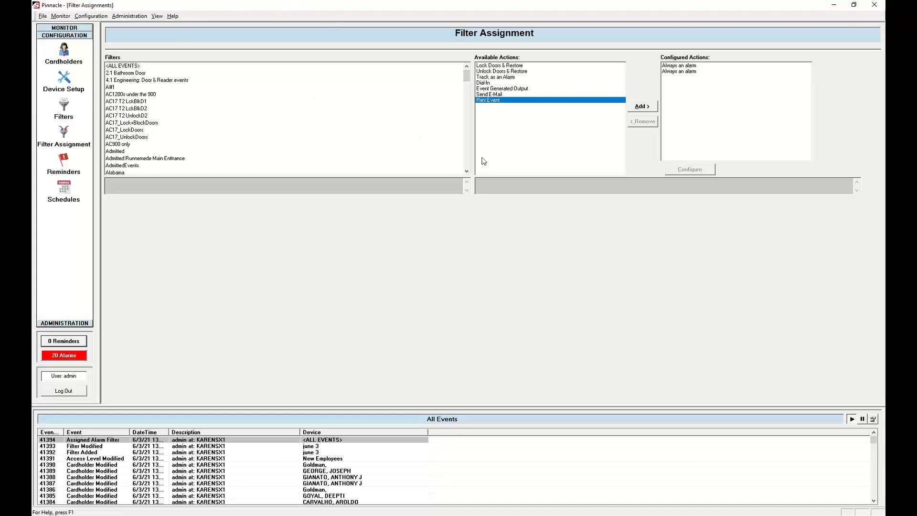
Step: Open the current cardholder's general information and examine the available Class options
key("alt+Tab")
left_click(68, 59)
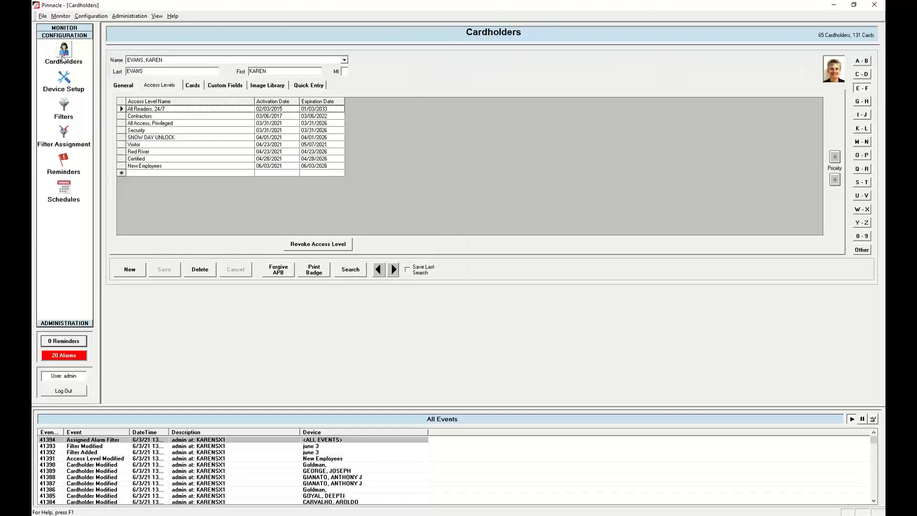
left_click(121, 88)
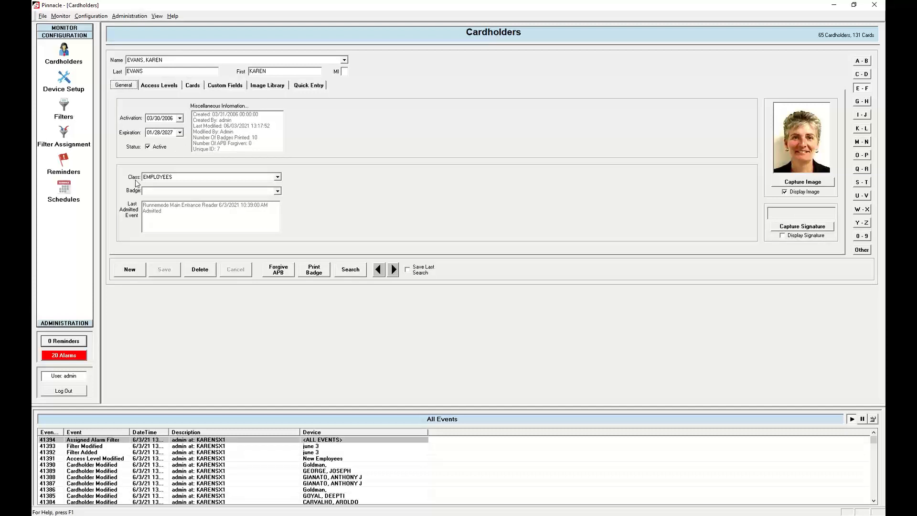
left_click(278, 177)
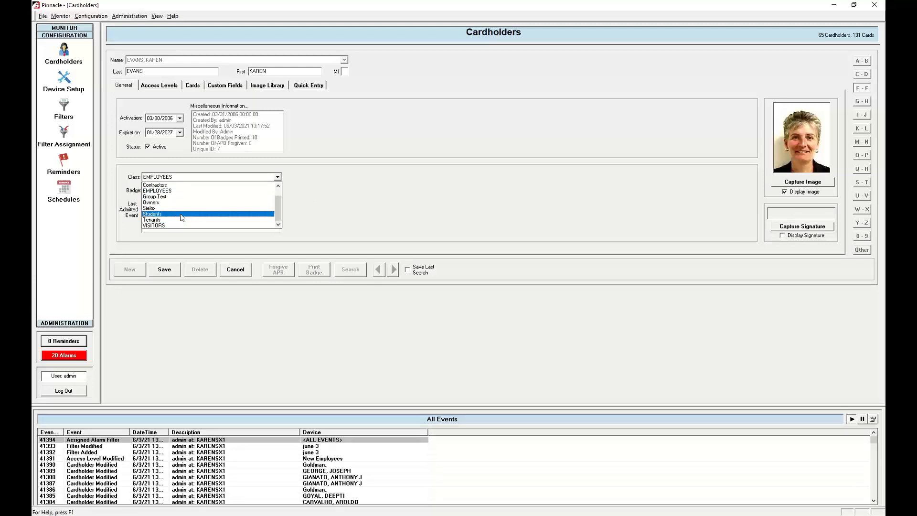
left_click(344, 202)
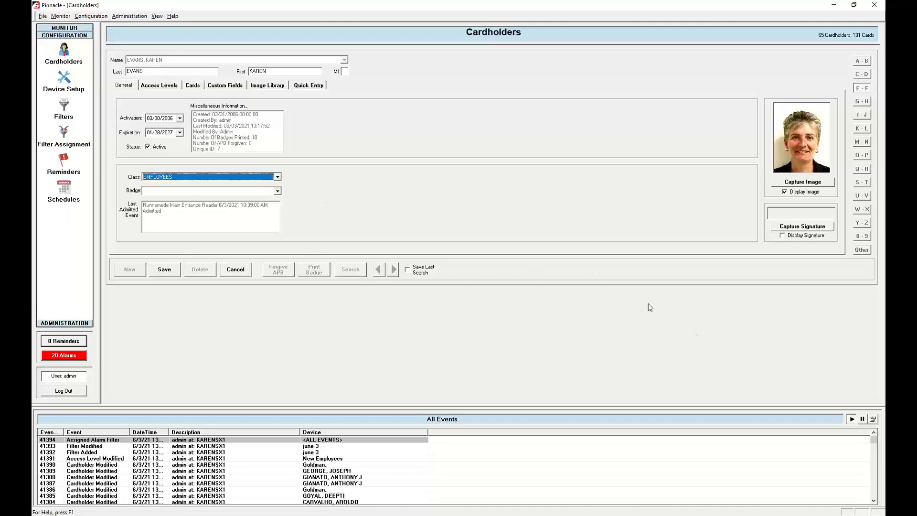
left_click(729, 340)
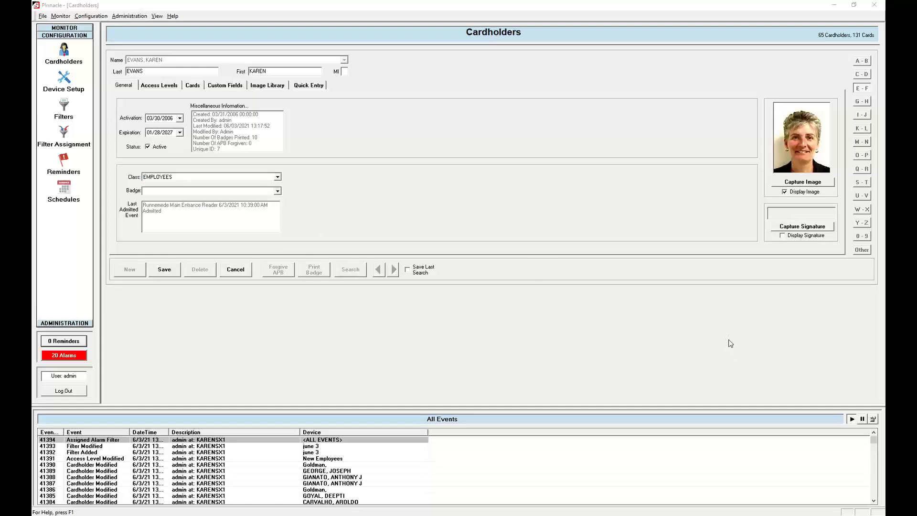